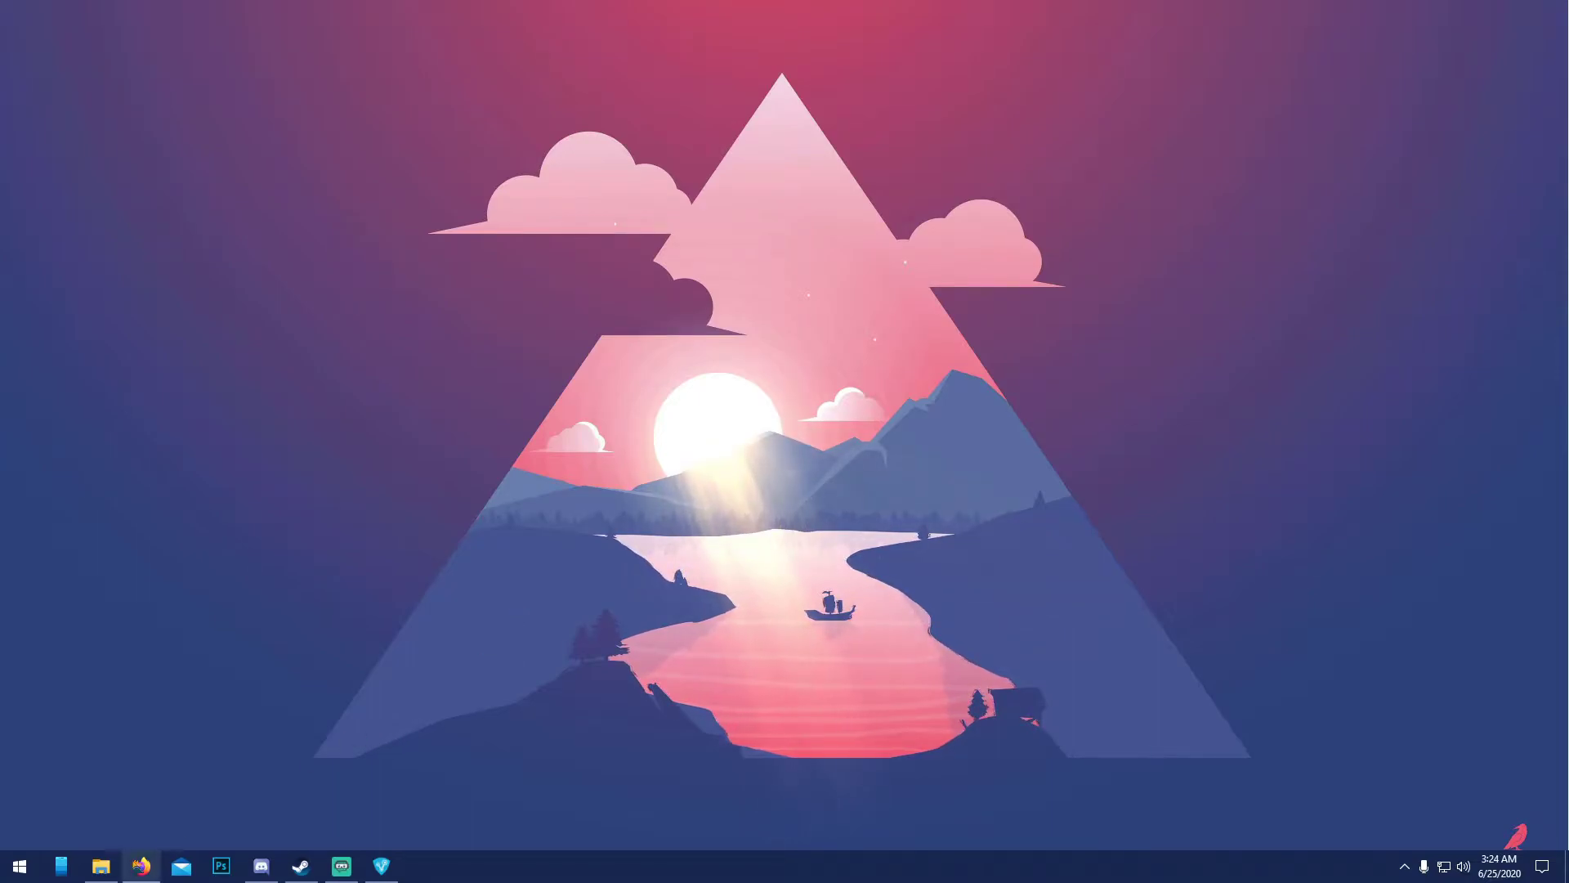
# Step: Delete the hamachi installer from the Downloads folder
pyautogui.click(100, 865)
pyautogui.scroll(2, 352, 298)
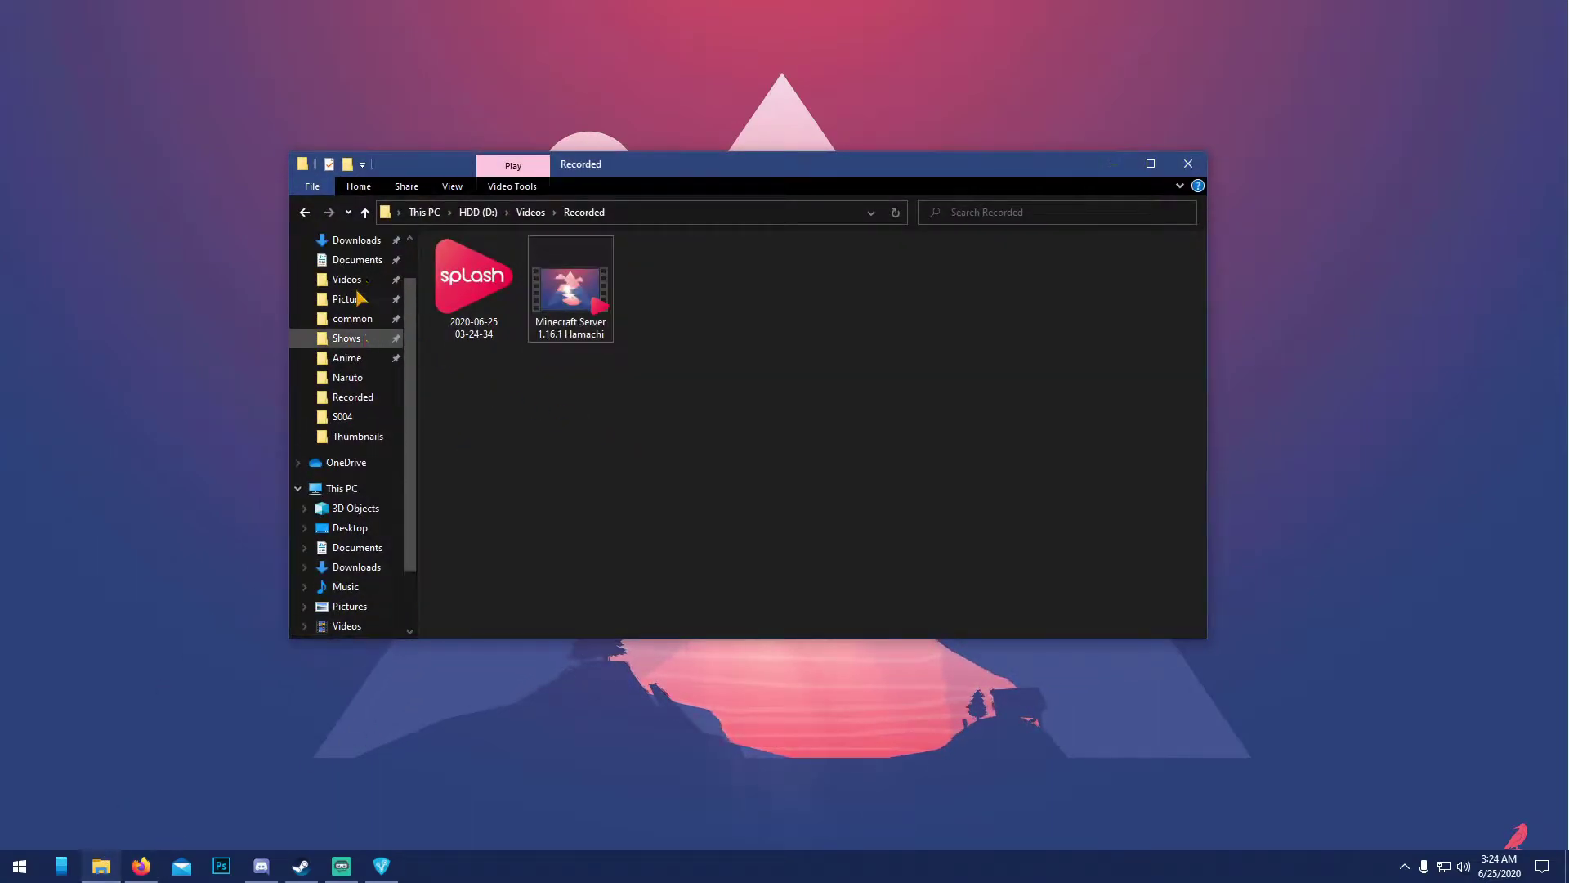
pyautogui.click(350, 295)
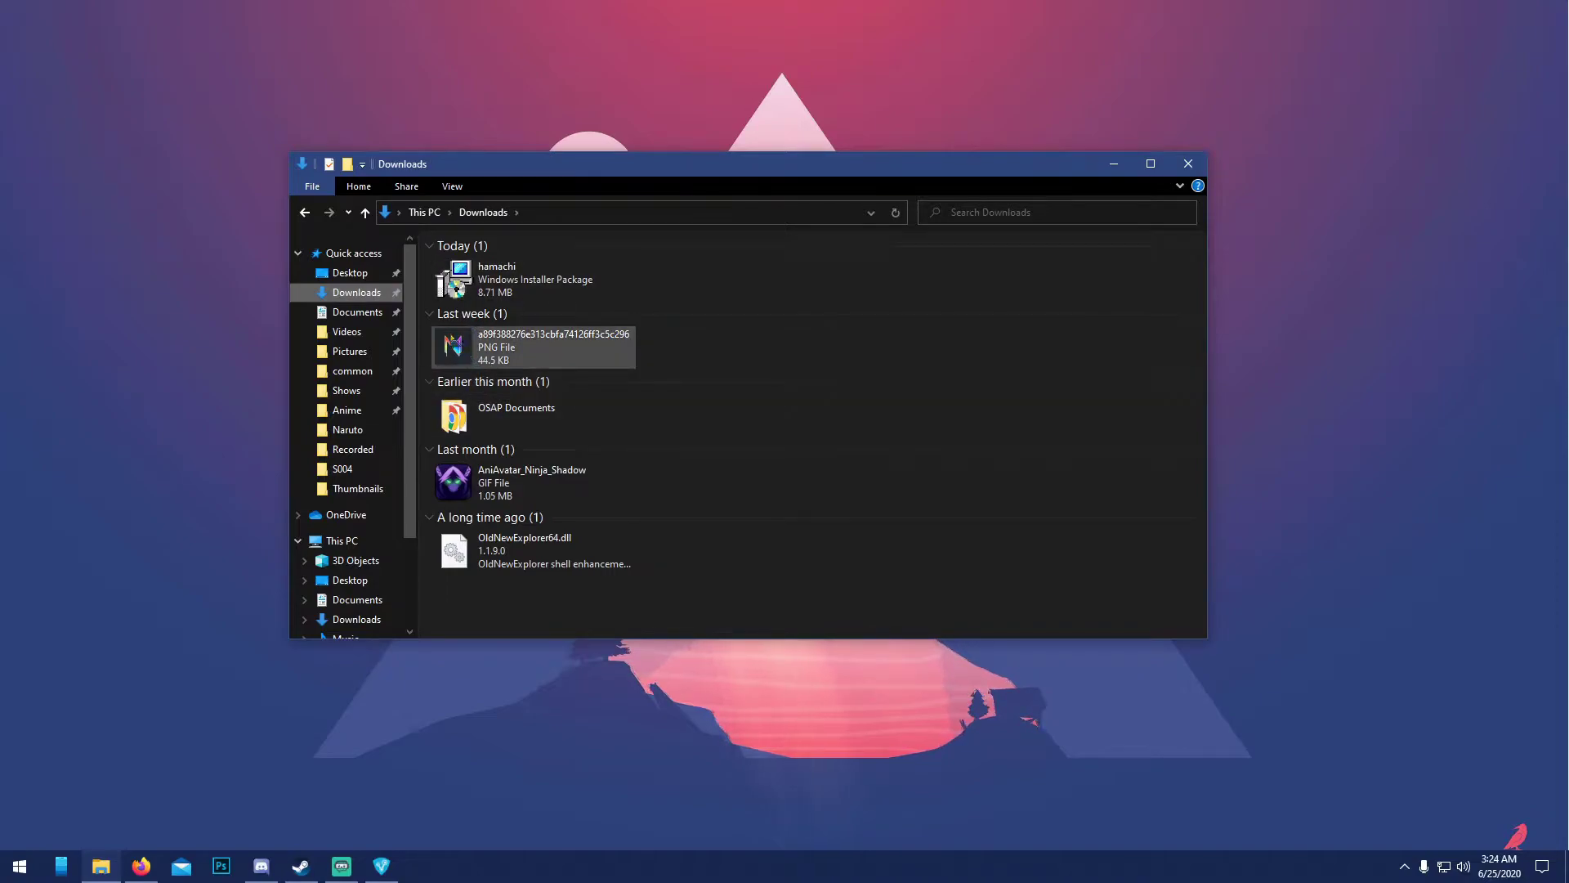
pyautogui.click(453, 278)
pyautogui.press('Delete')
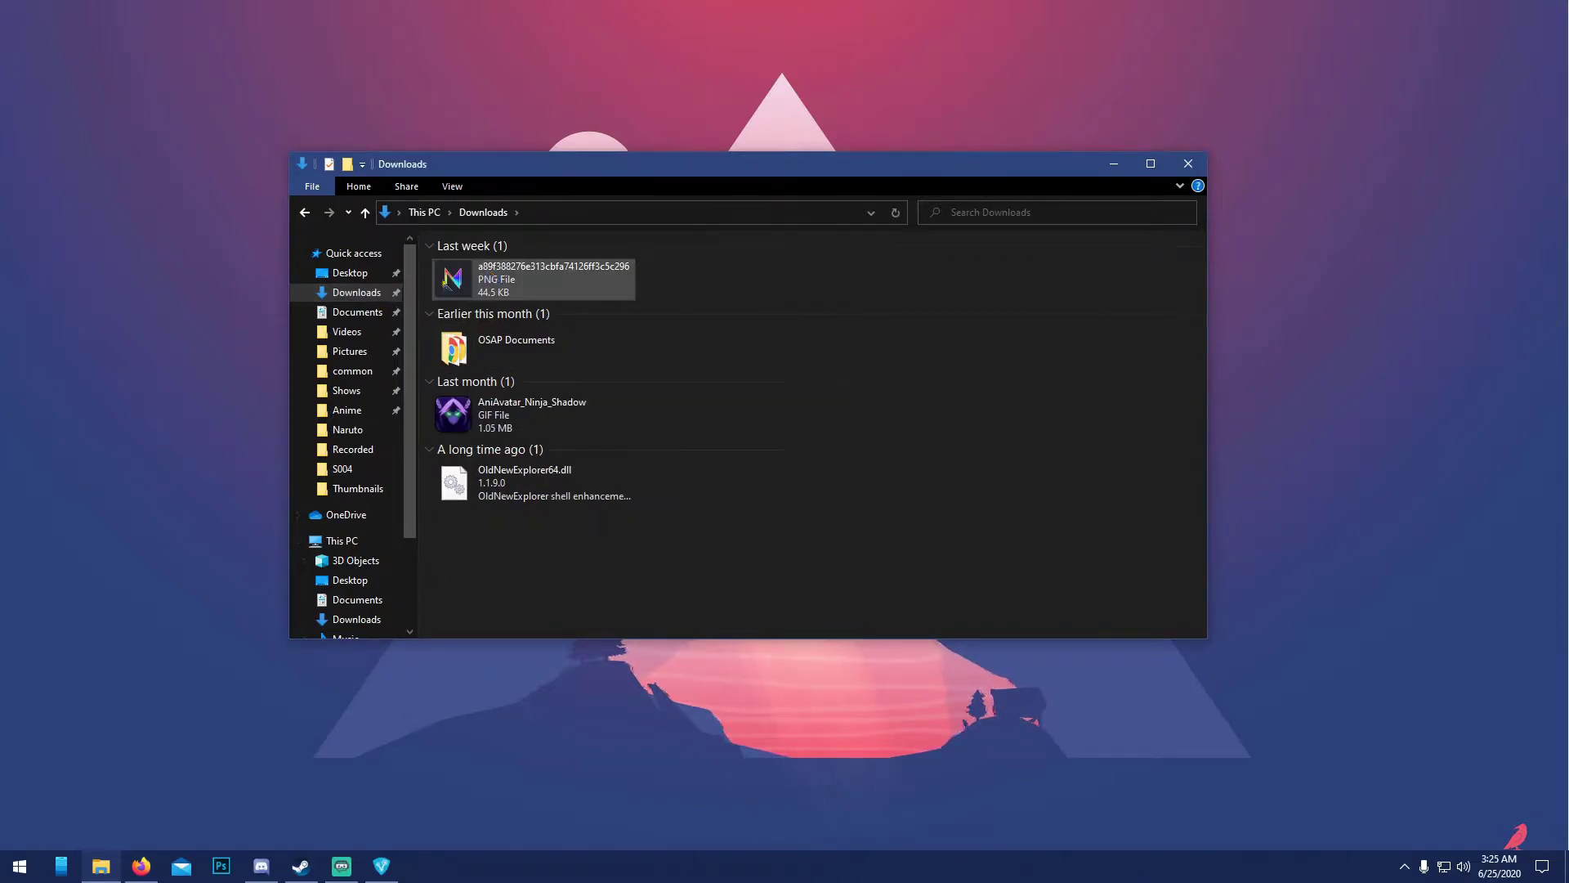
# Step: Create a new Desktop folder named 'MC Server 1.16.1' and open it
pyautogui.click(350, 273)
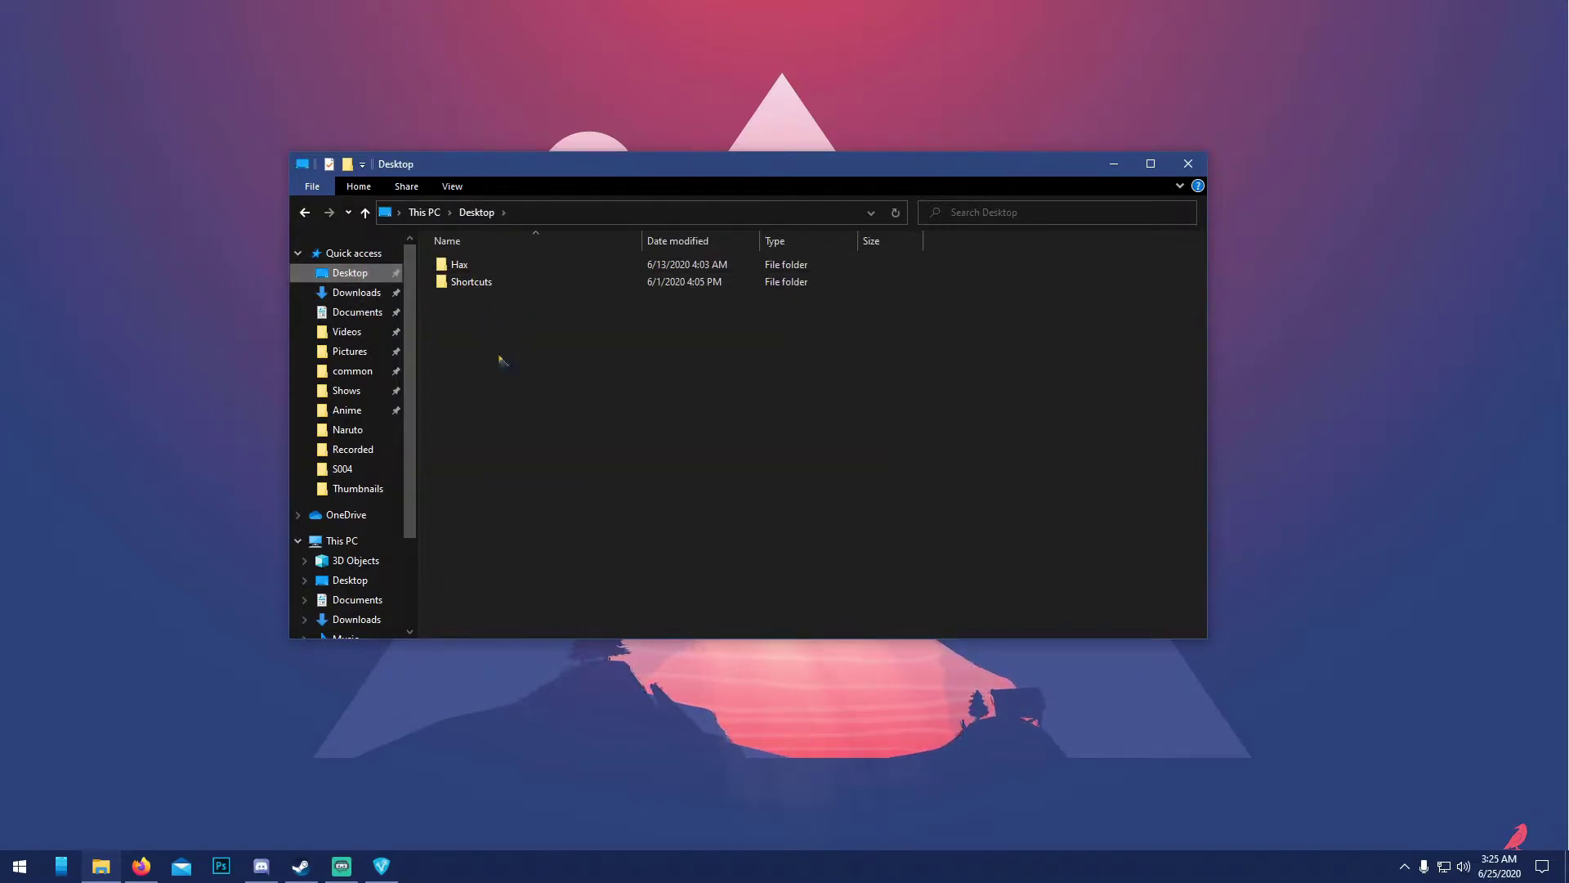
pyautogui.rightClick(550, 364)
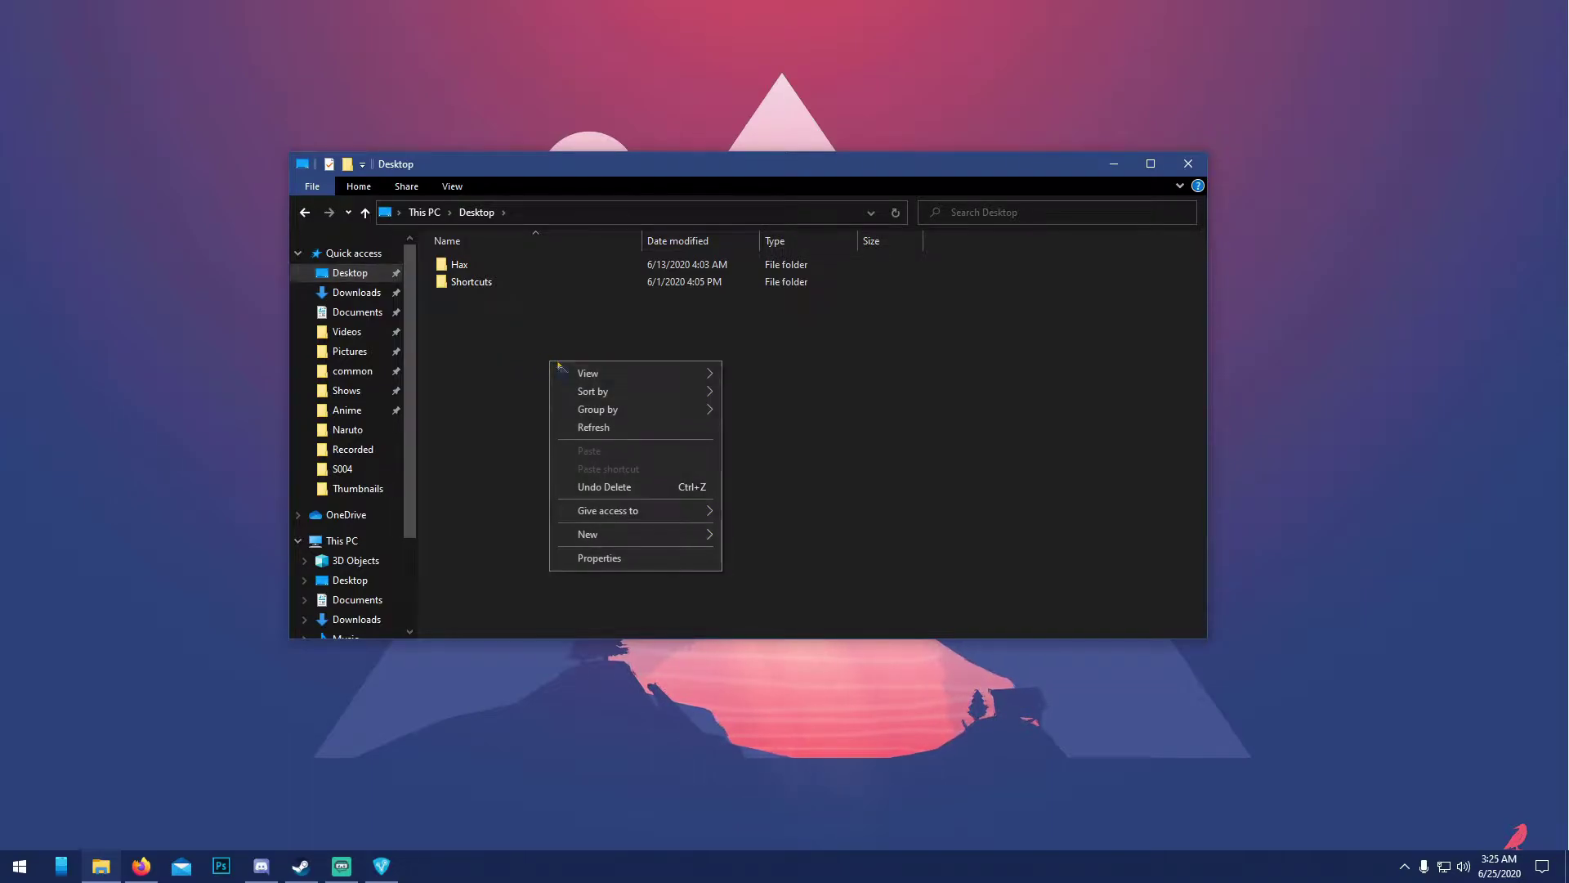
pyautogui.moveTo(596, 532)
pyautogui.click(760, 536)
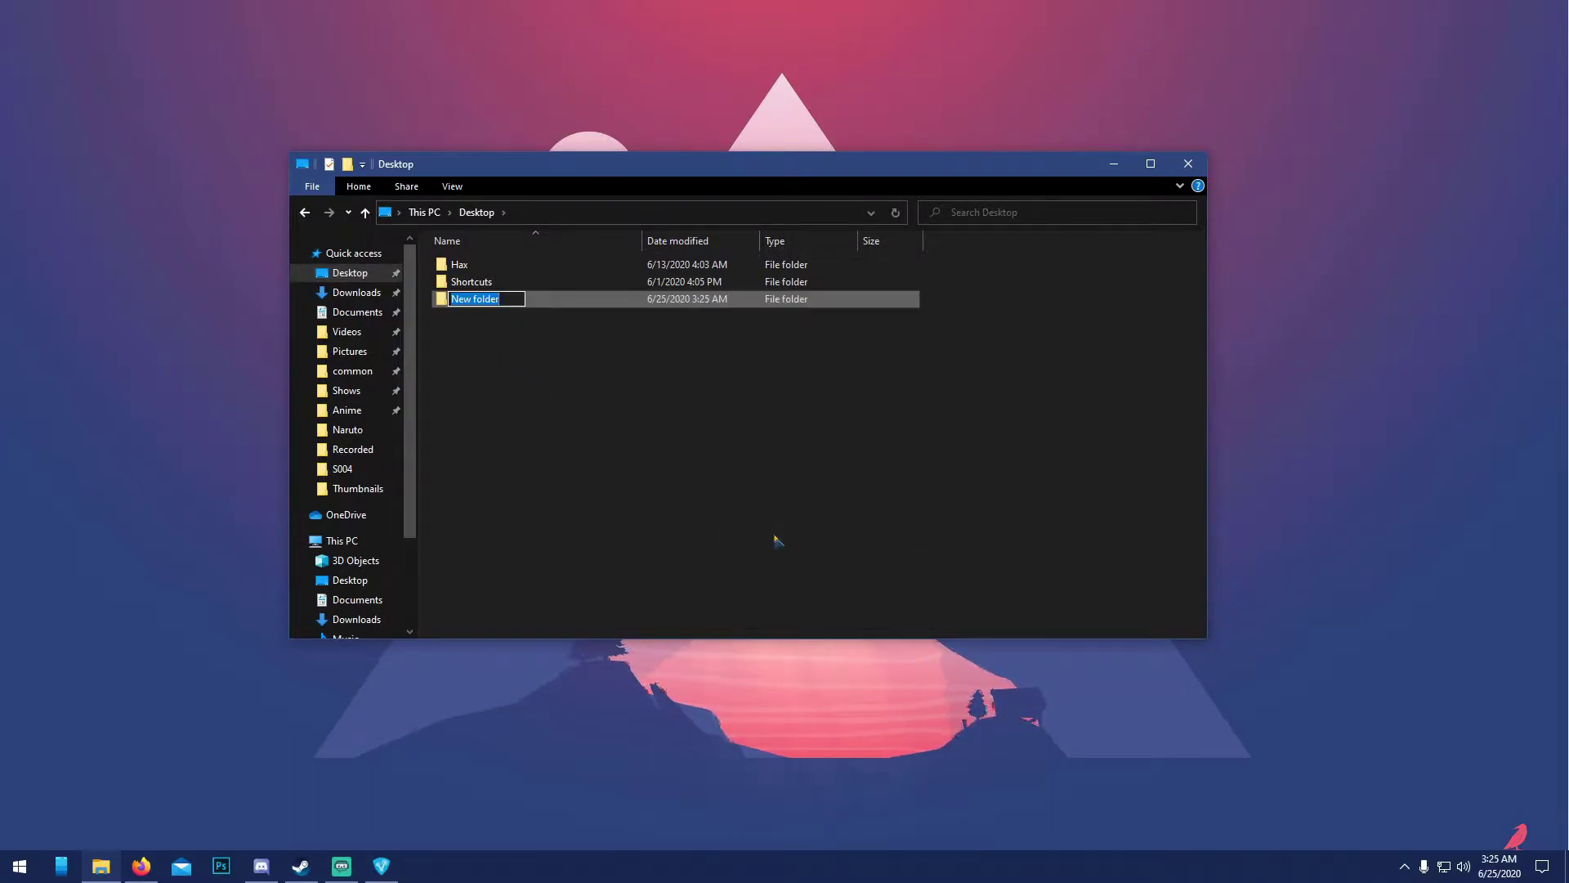
pyautogui.write('MC Server 1.16.1')
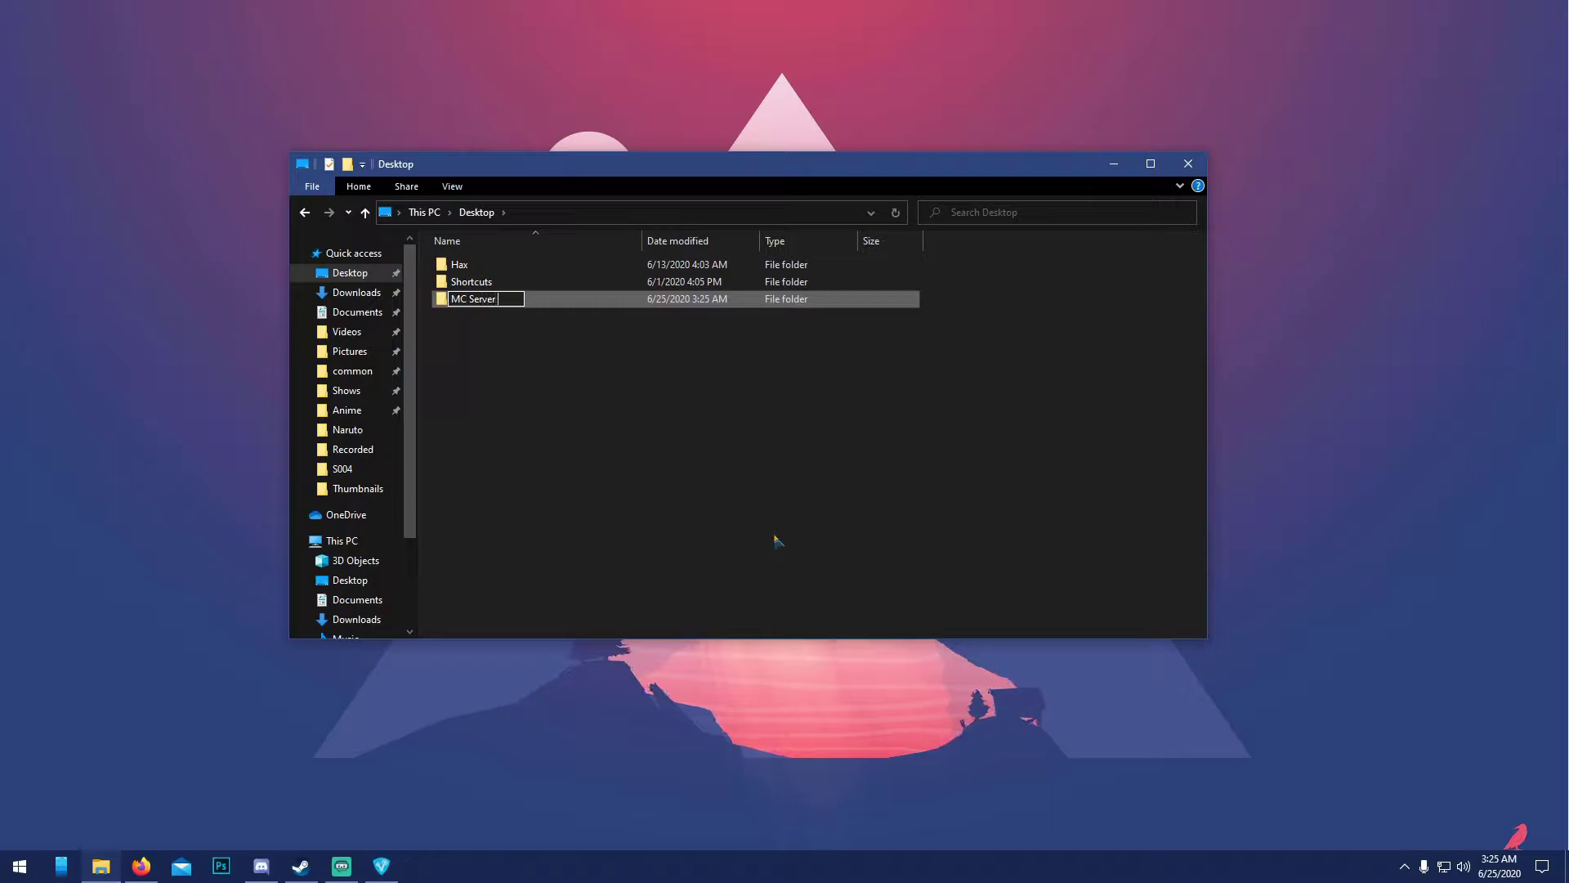
pyautogui.press('Return')
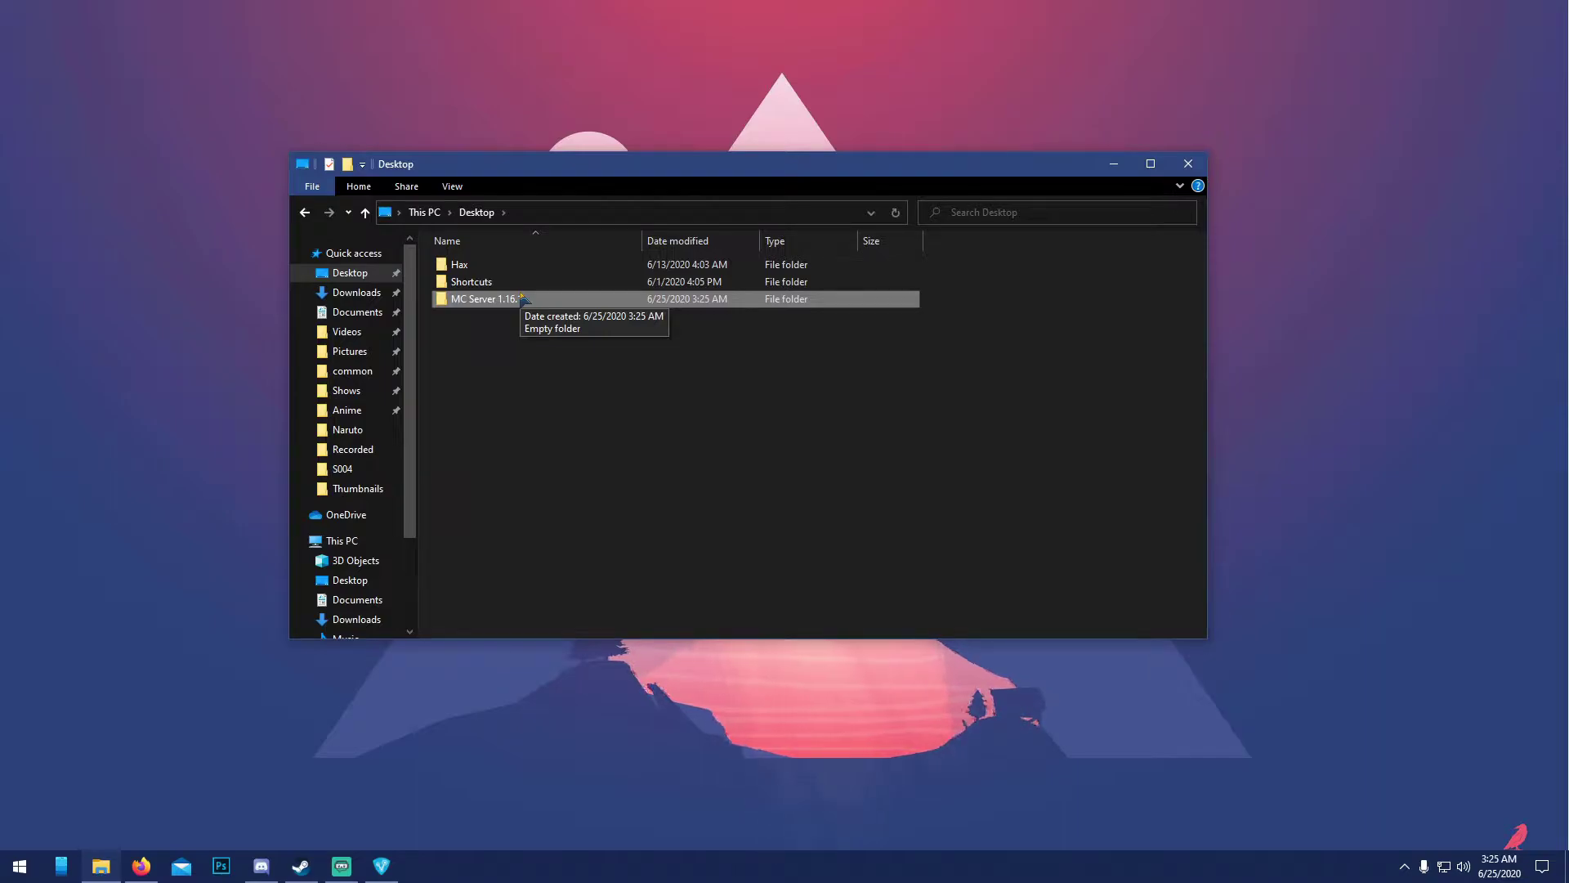
pyautogui.doubleClick(493, 301)
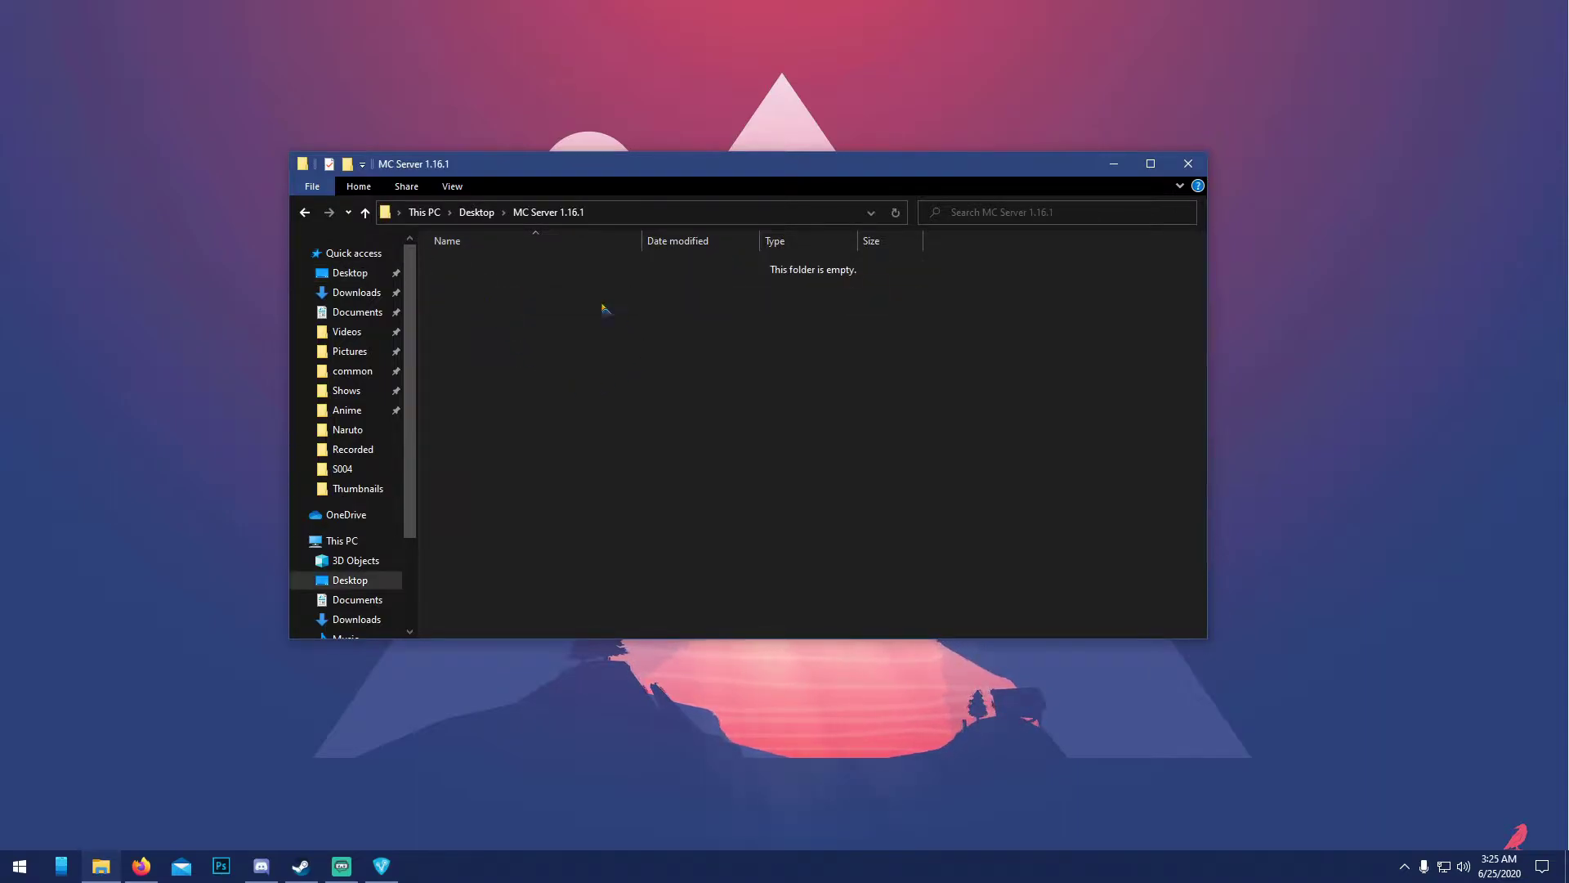
# Step: Bring up Firefox and search 'minecraft server download' in a new tab
pyautogui.click(1113, 163)
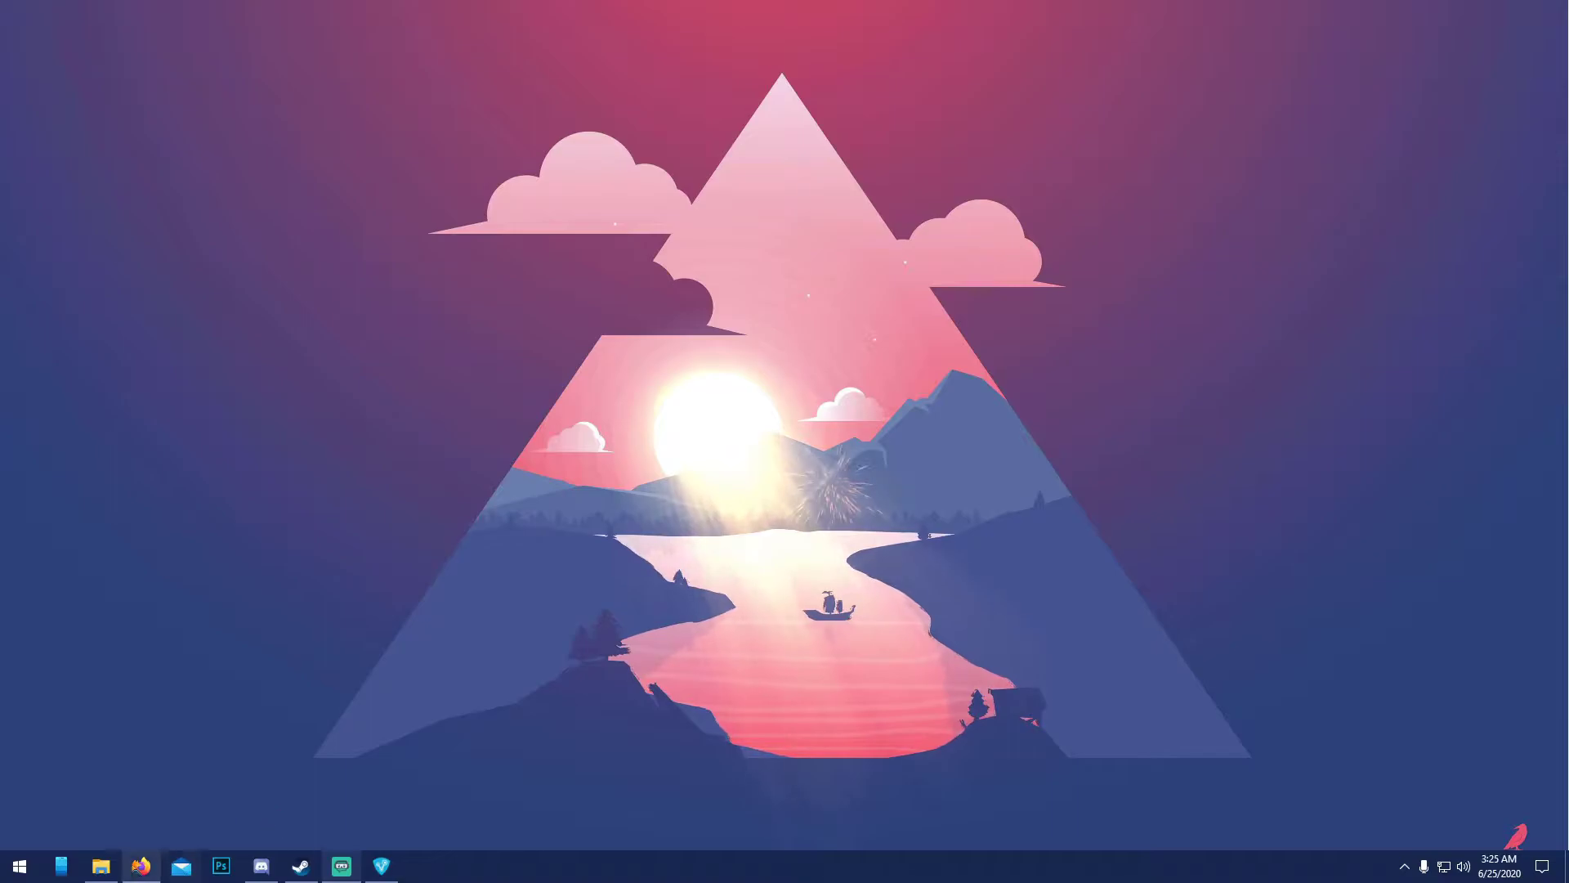
pyautogui.click(140, 865)
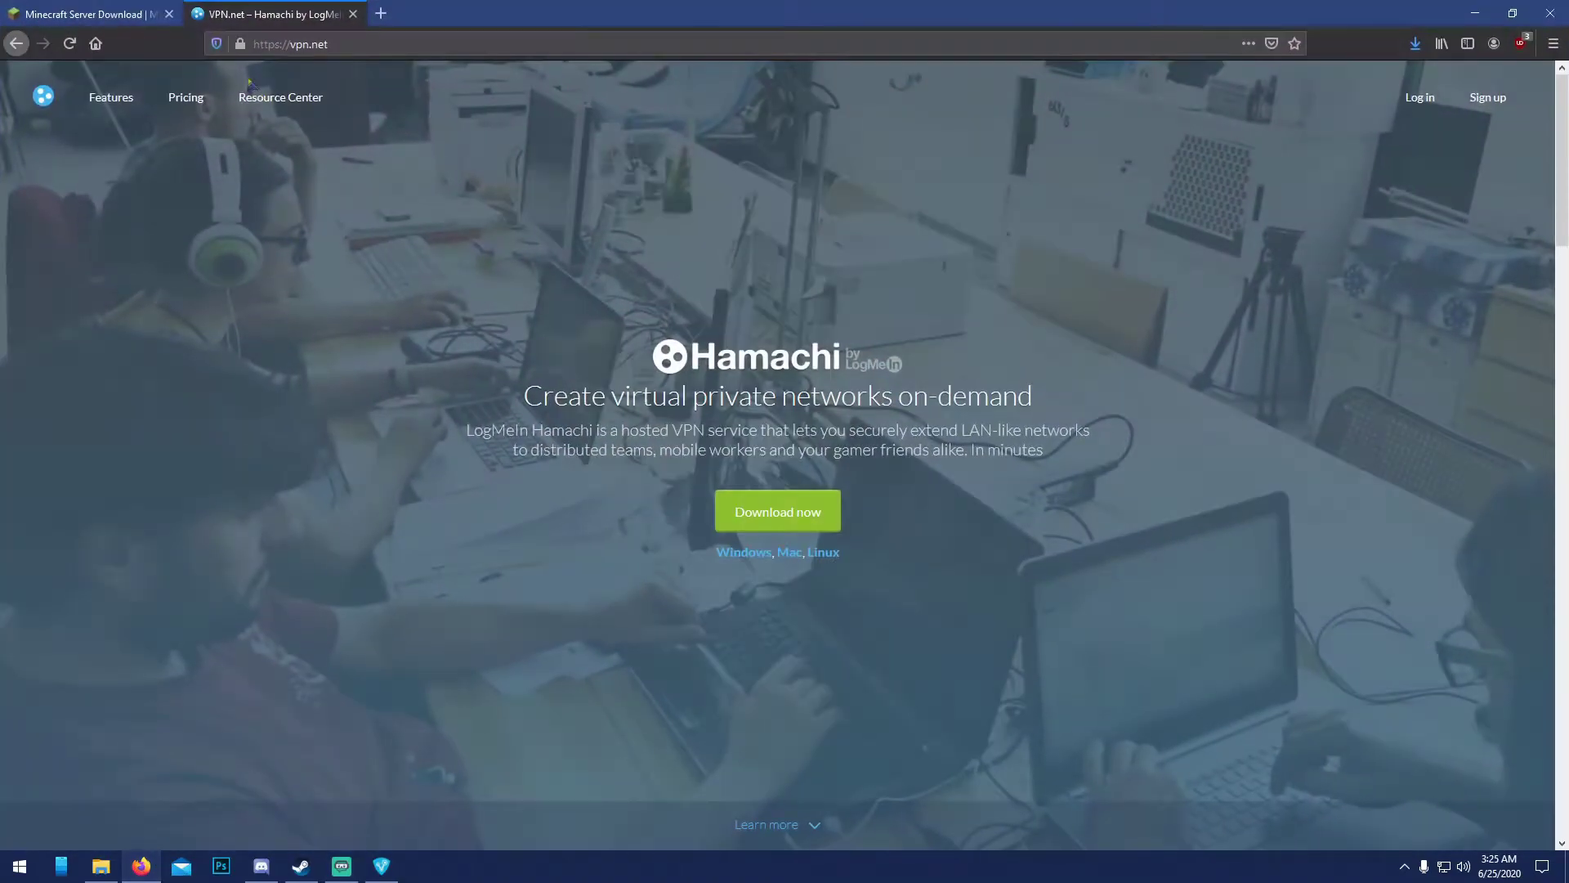
pyautogui.click(147, 14)
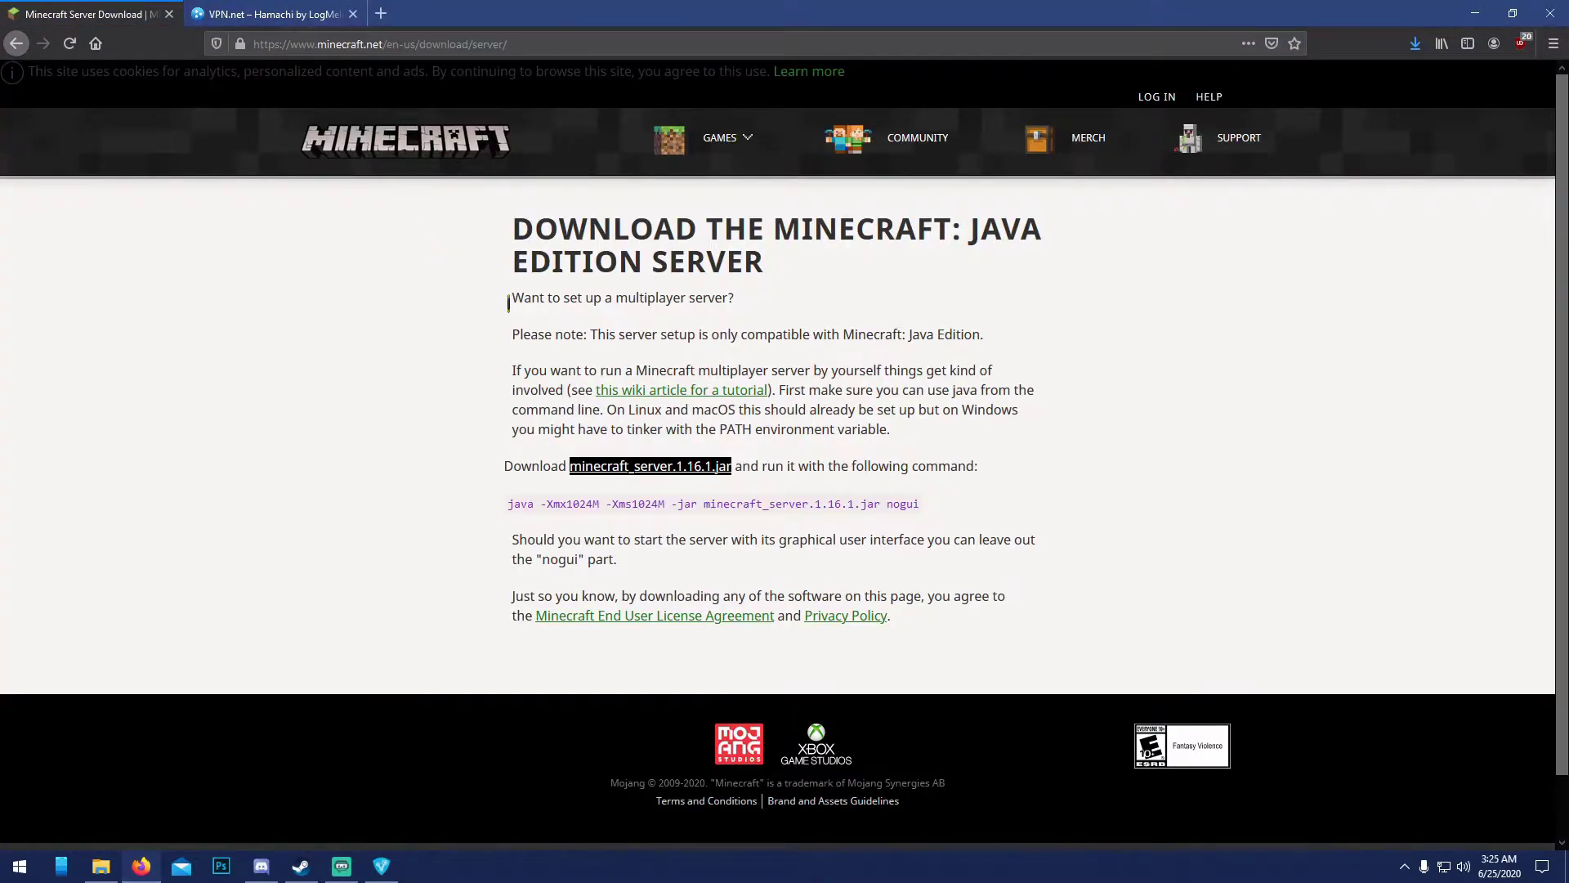
pyautogui.click(381, 13)
pyautogui.write('minecra')
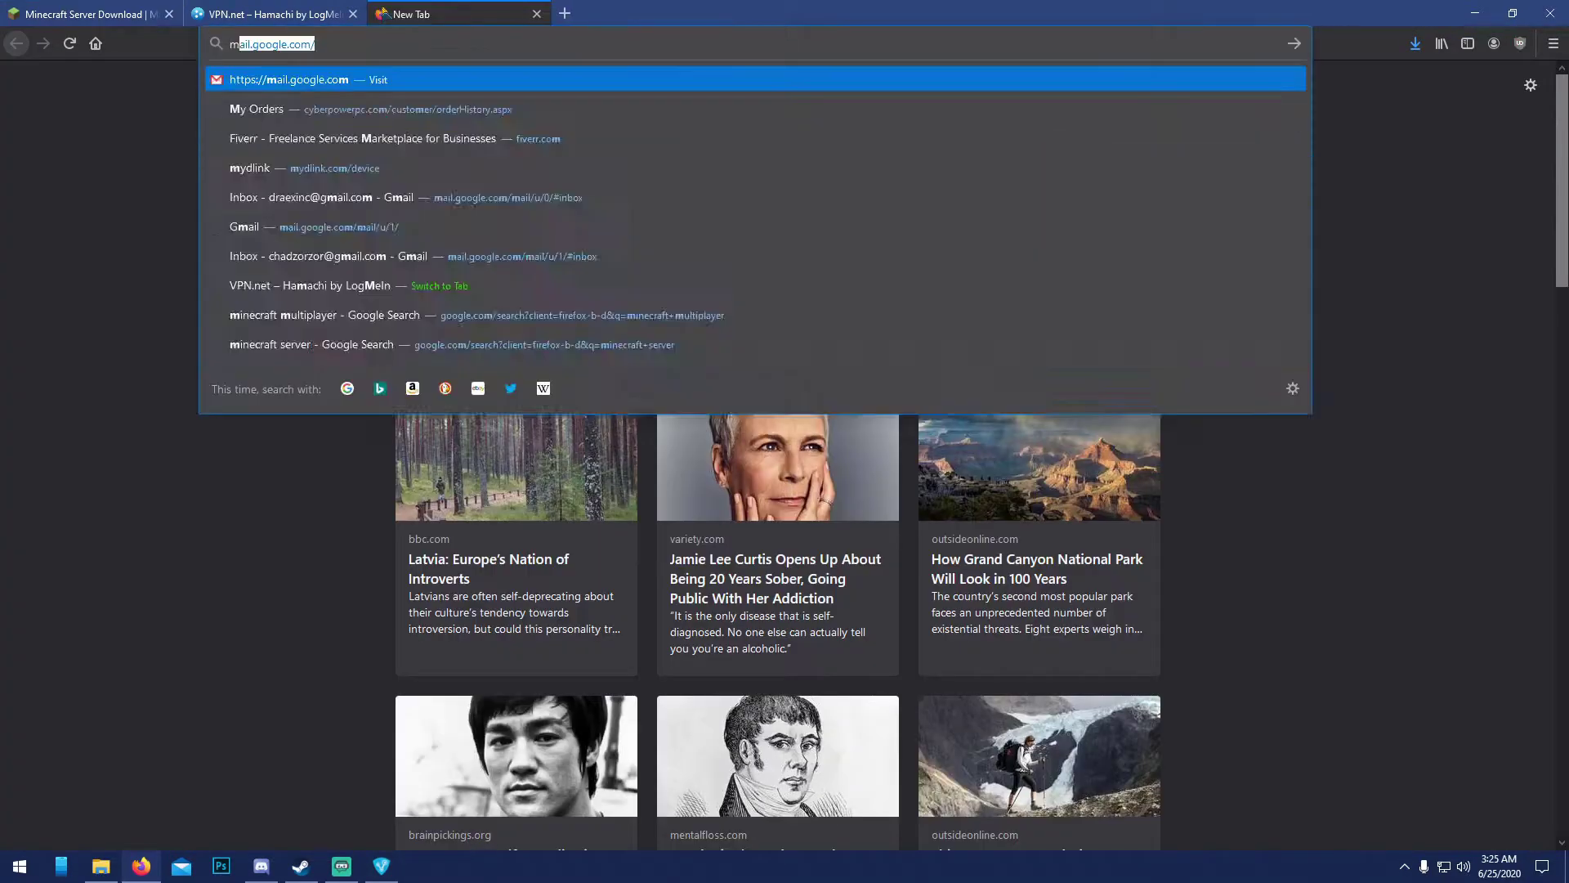
pyautogui.write('ft server downl')
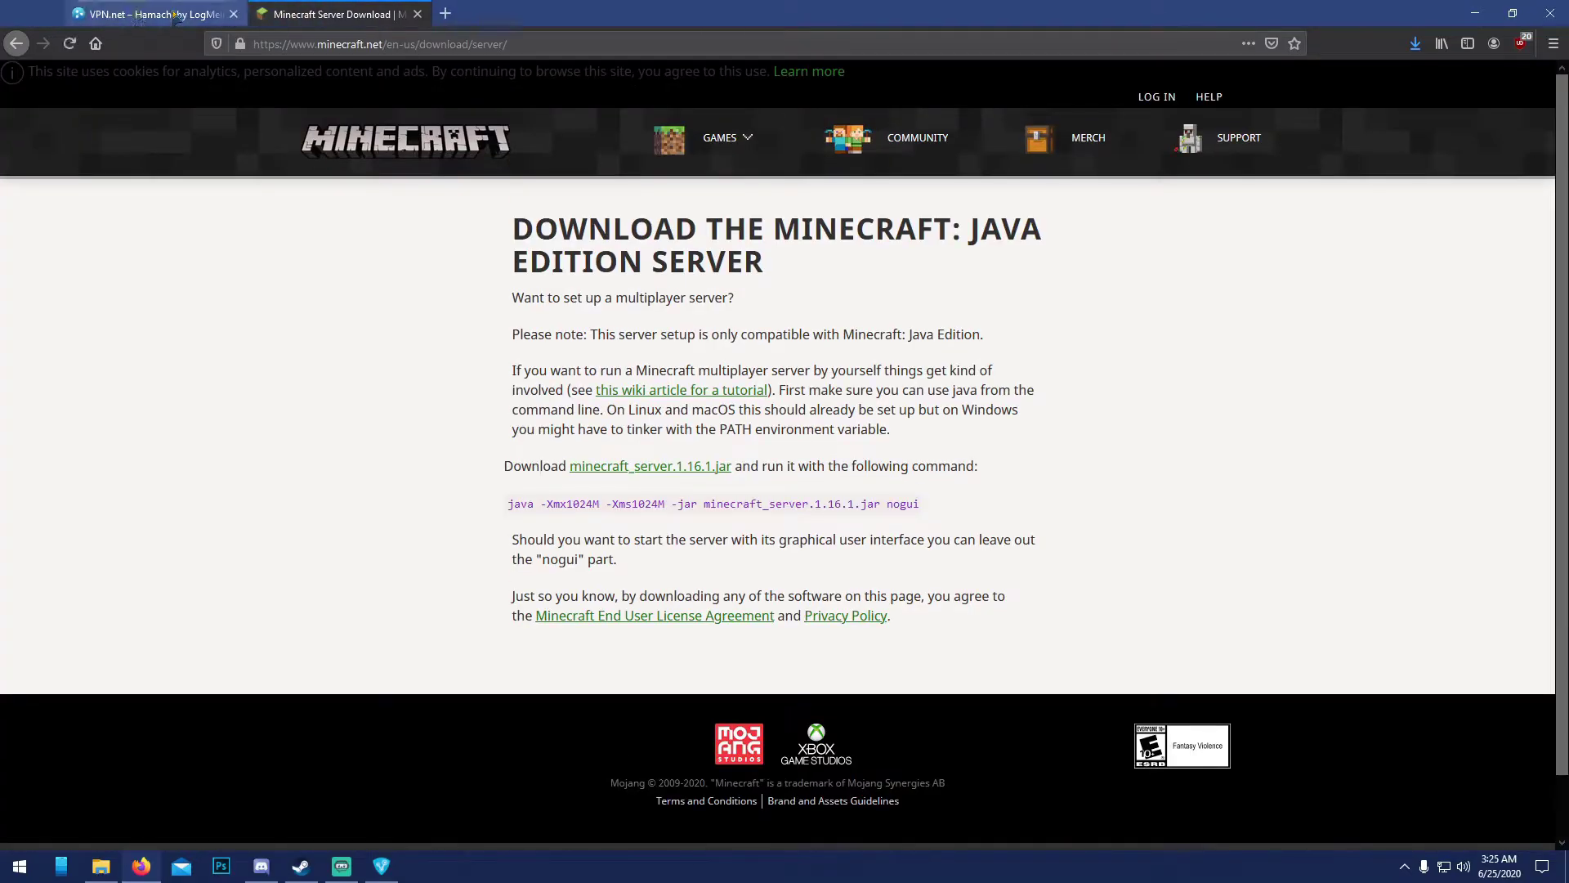
# Step: Download minecraft_server.1.16.1.jar from the page and save it to disk
pyautogui.moveTo(702, 480); pyautogui.dragTo(594, 477)
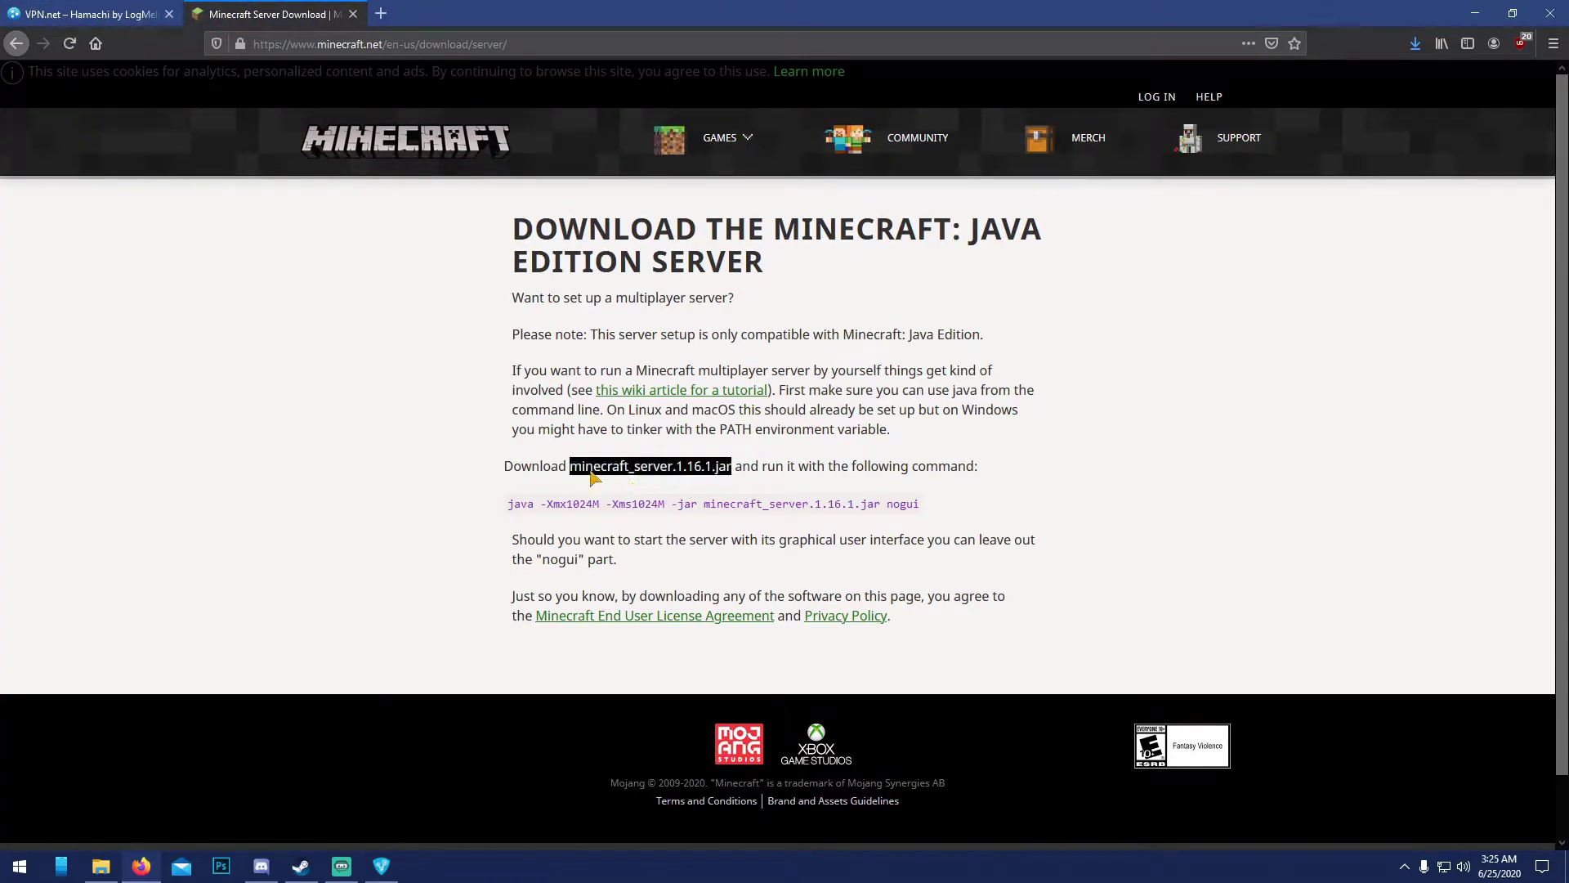
pyautogui.click(709, 477)
pyautogui.click(837, 480)
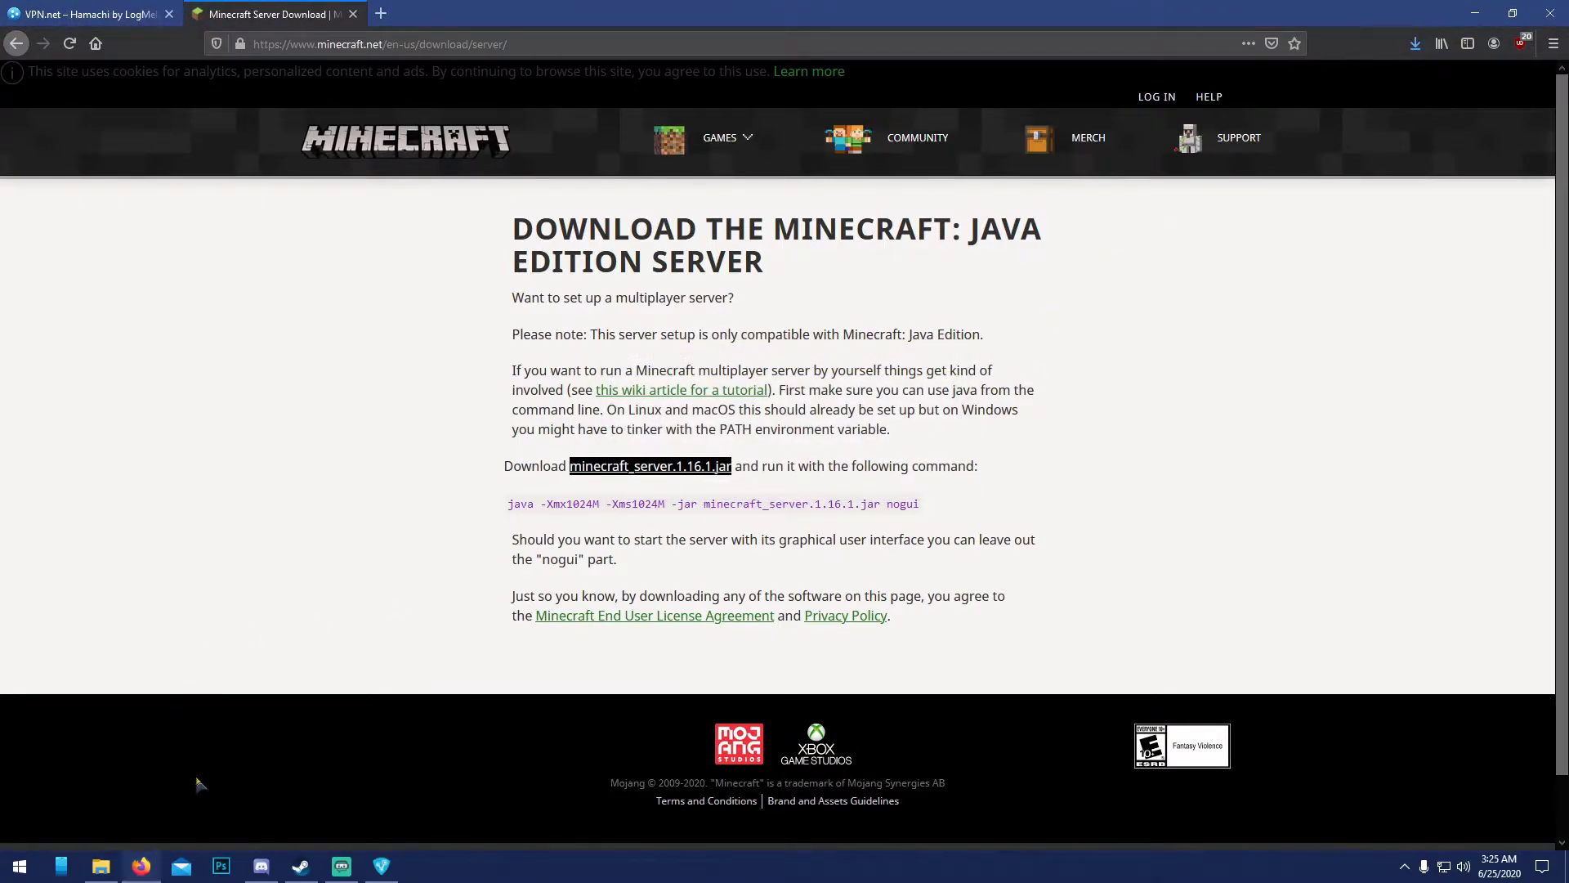
# Step: Move server.jar from Downloads into MC Server 1.16.1 and run it once
pyautogui.click(100, 866)
pyautogui.click(356, 293)
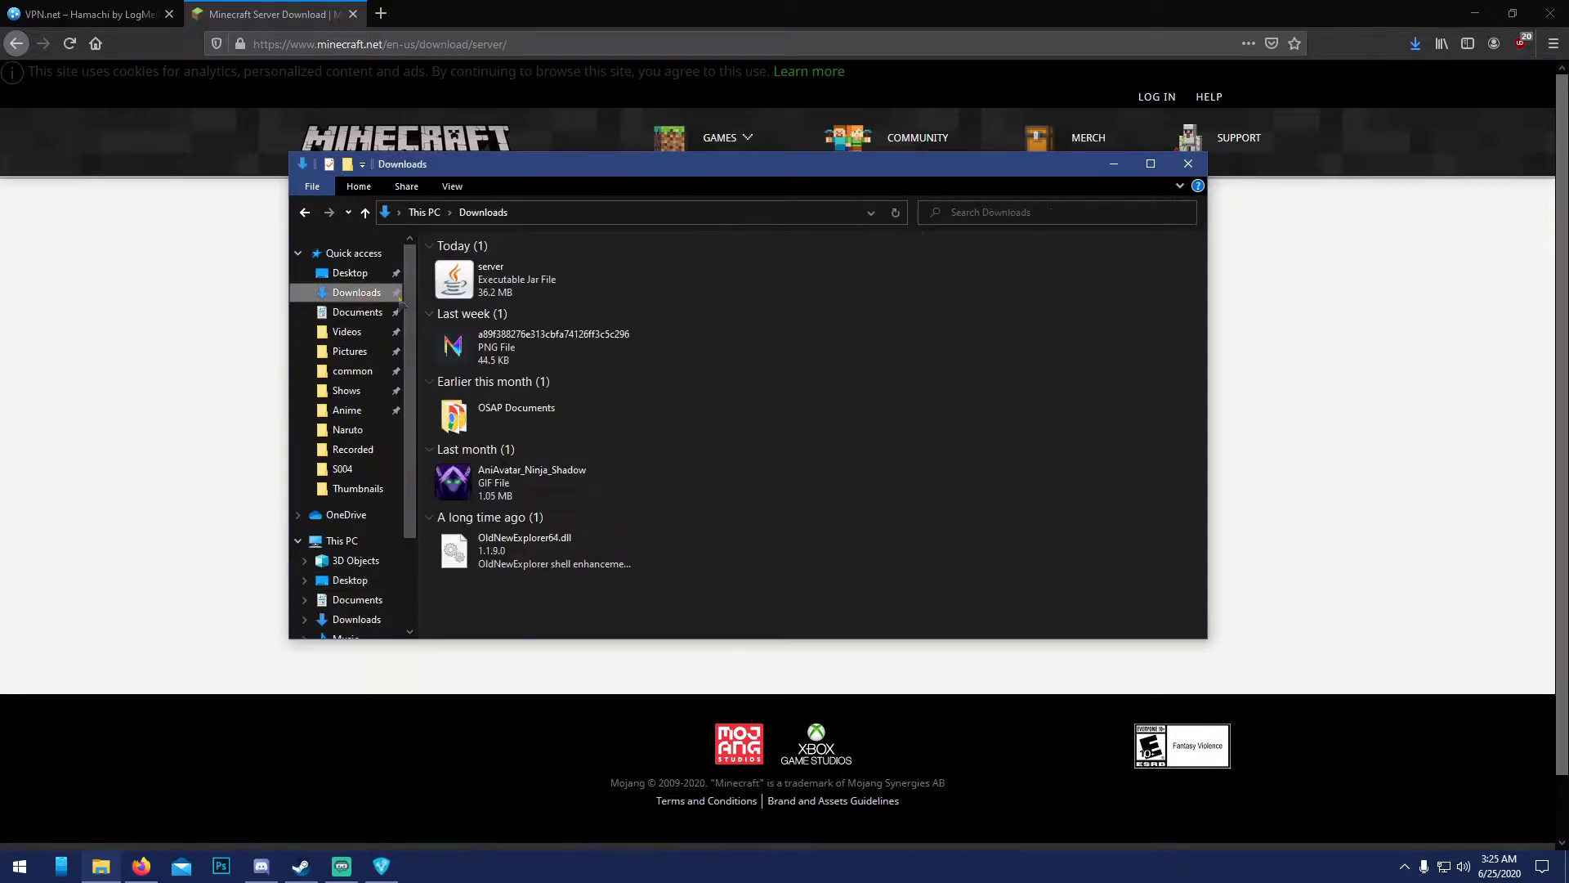
pyautogui.moveTo(511, 284); pyautogui.dragTo(350, 272)
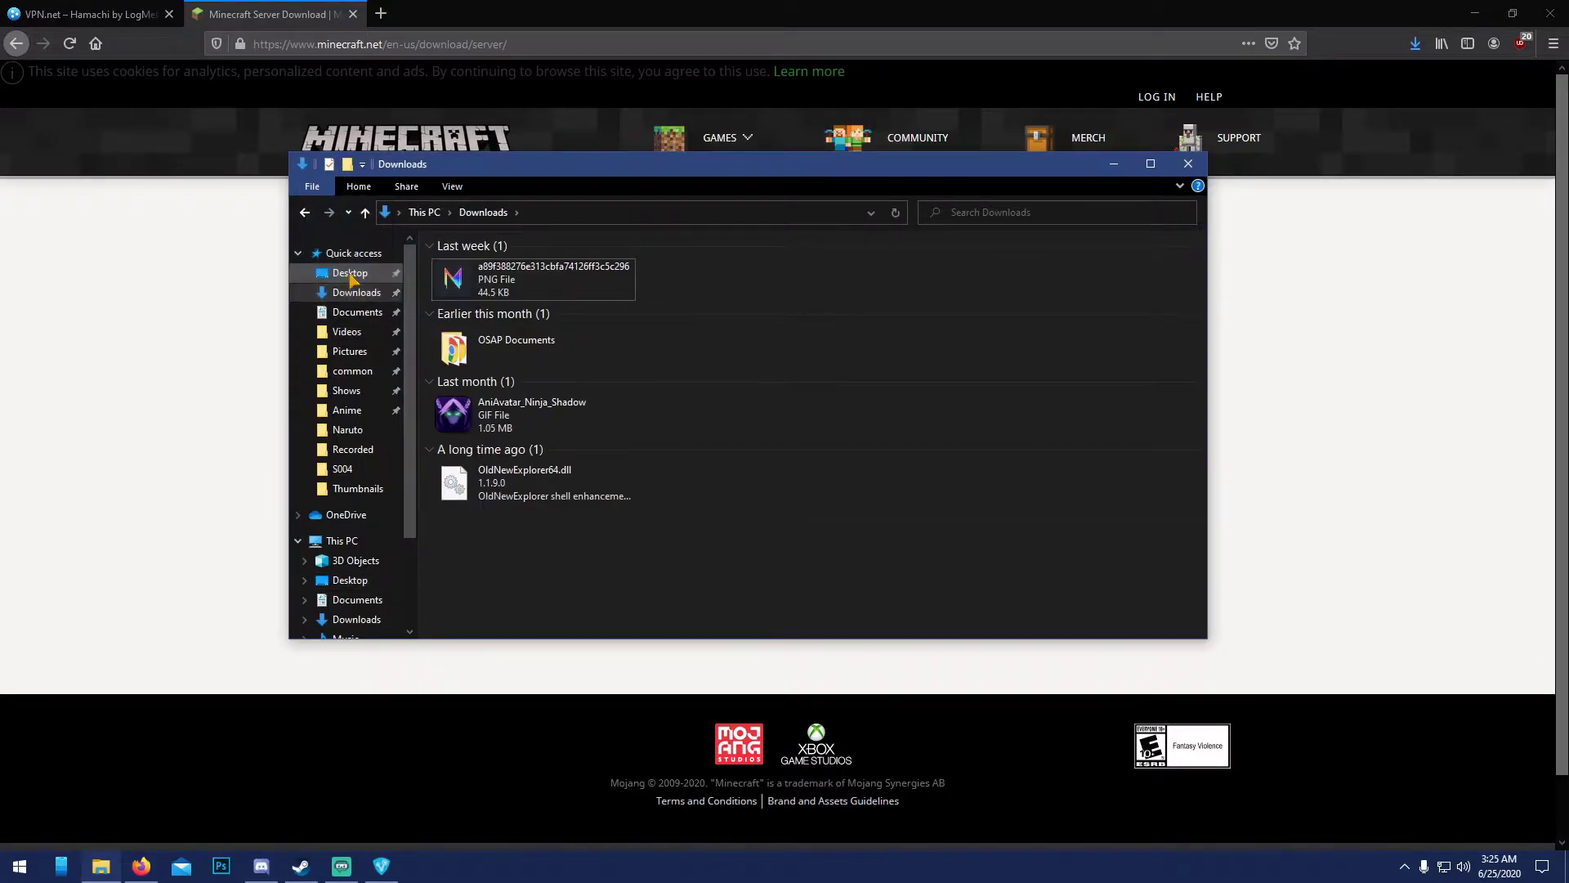
pyautogui.click(350, 273)
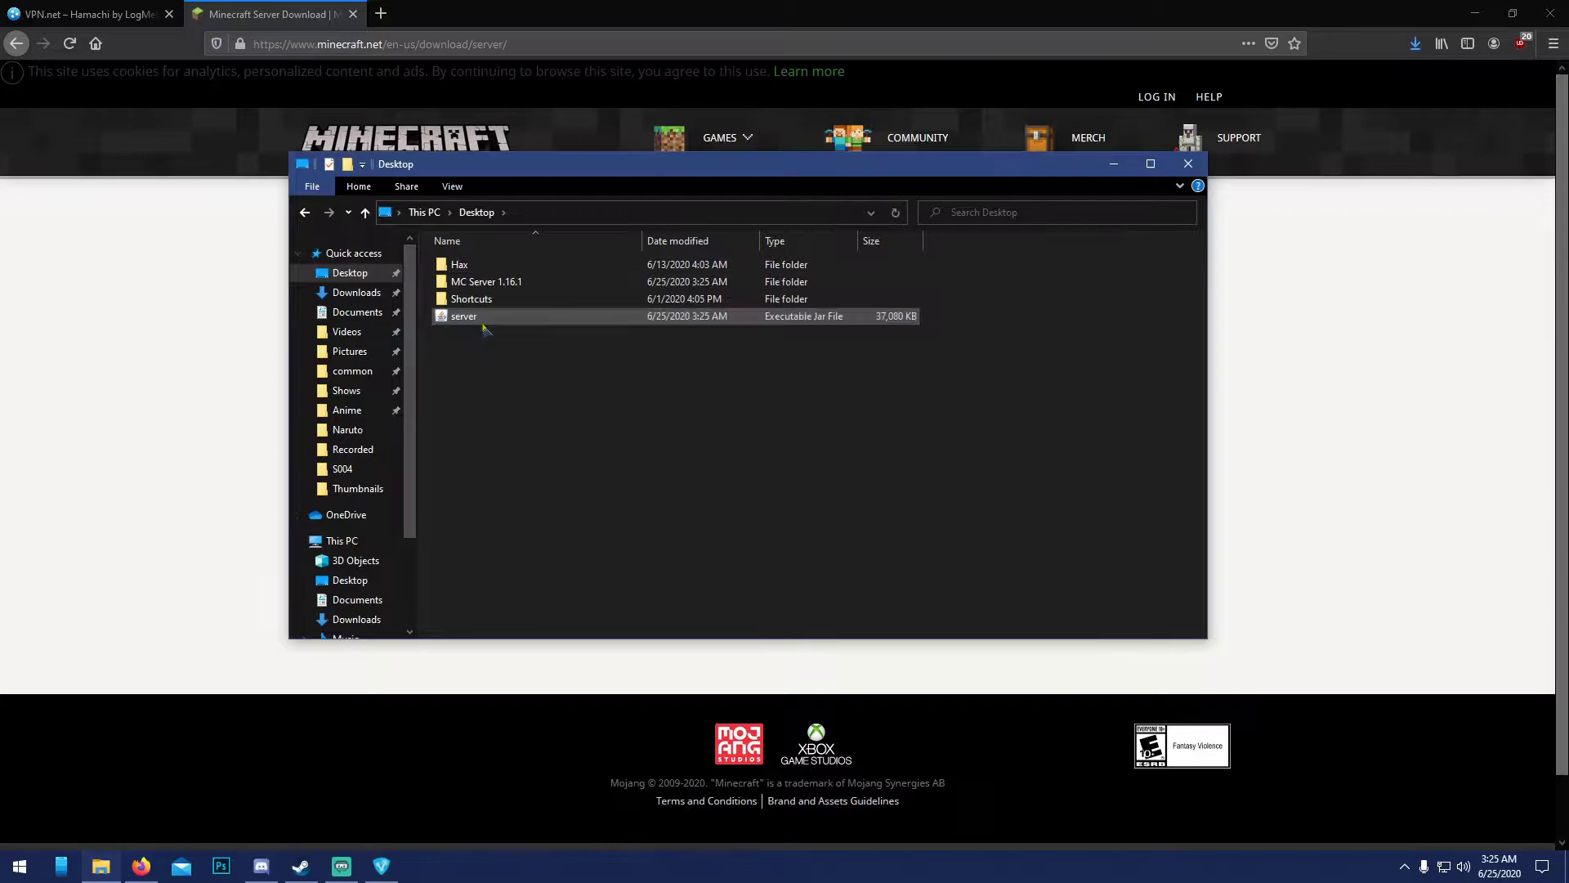
pyautogui.moveTo(492, 315); pyautogui.dragTo(482, 282)
pyautogui.doubleClick(482, 281)
pyautogui.click(474, 266)
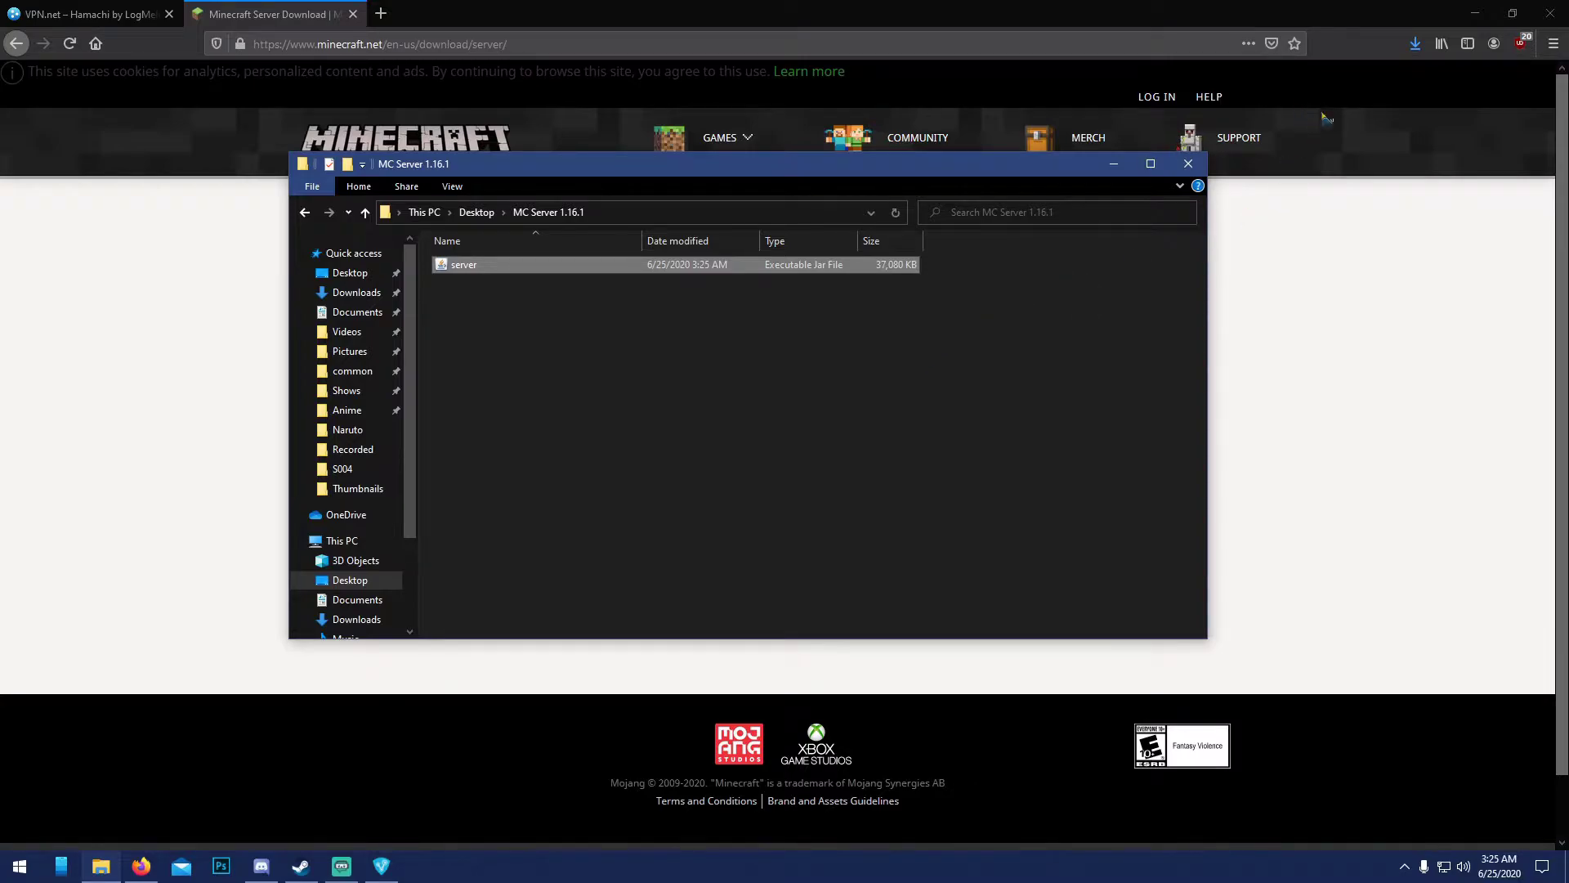
pyautogui.click(1475, 14)
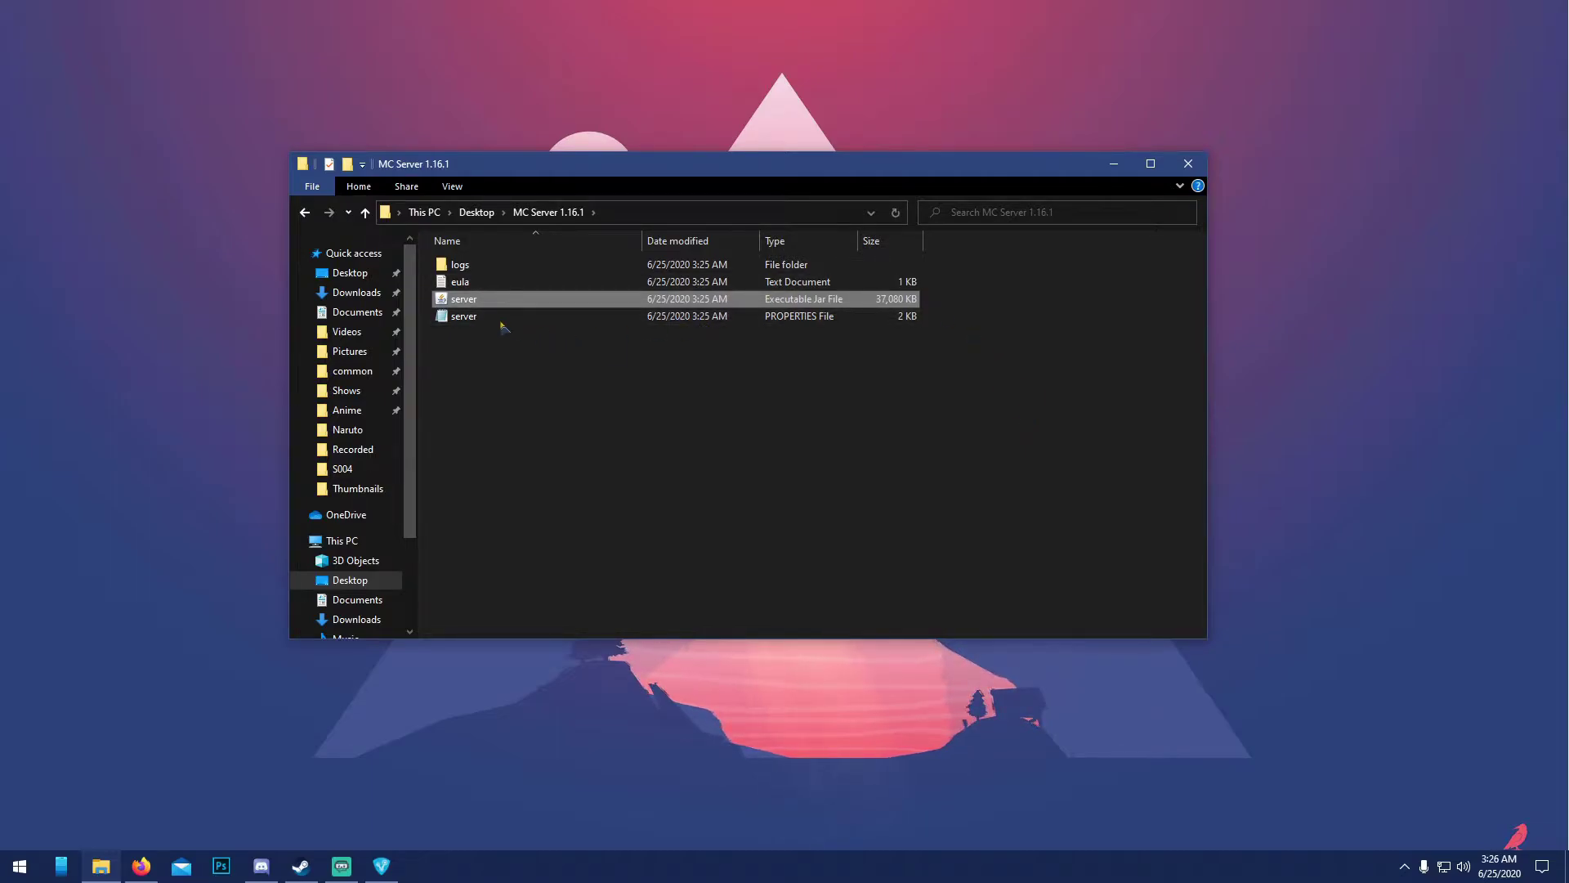
# Step: Change eula=false to eula=true in eula.txt, save, and close Notepad
pyautogui.doubleClick(474, 283)
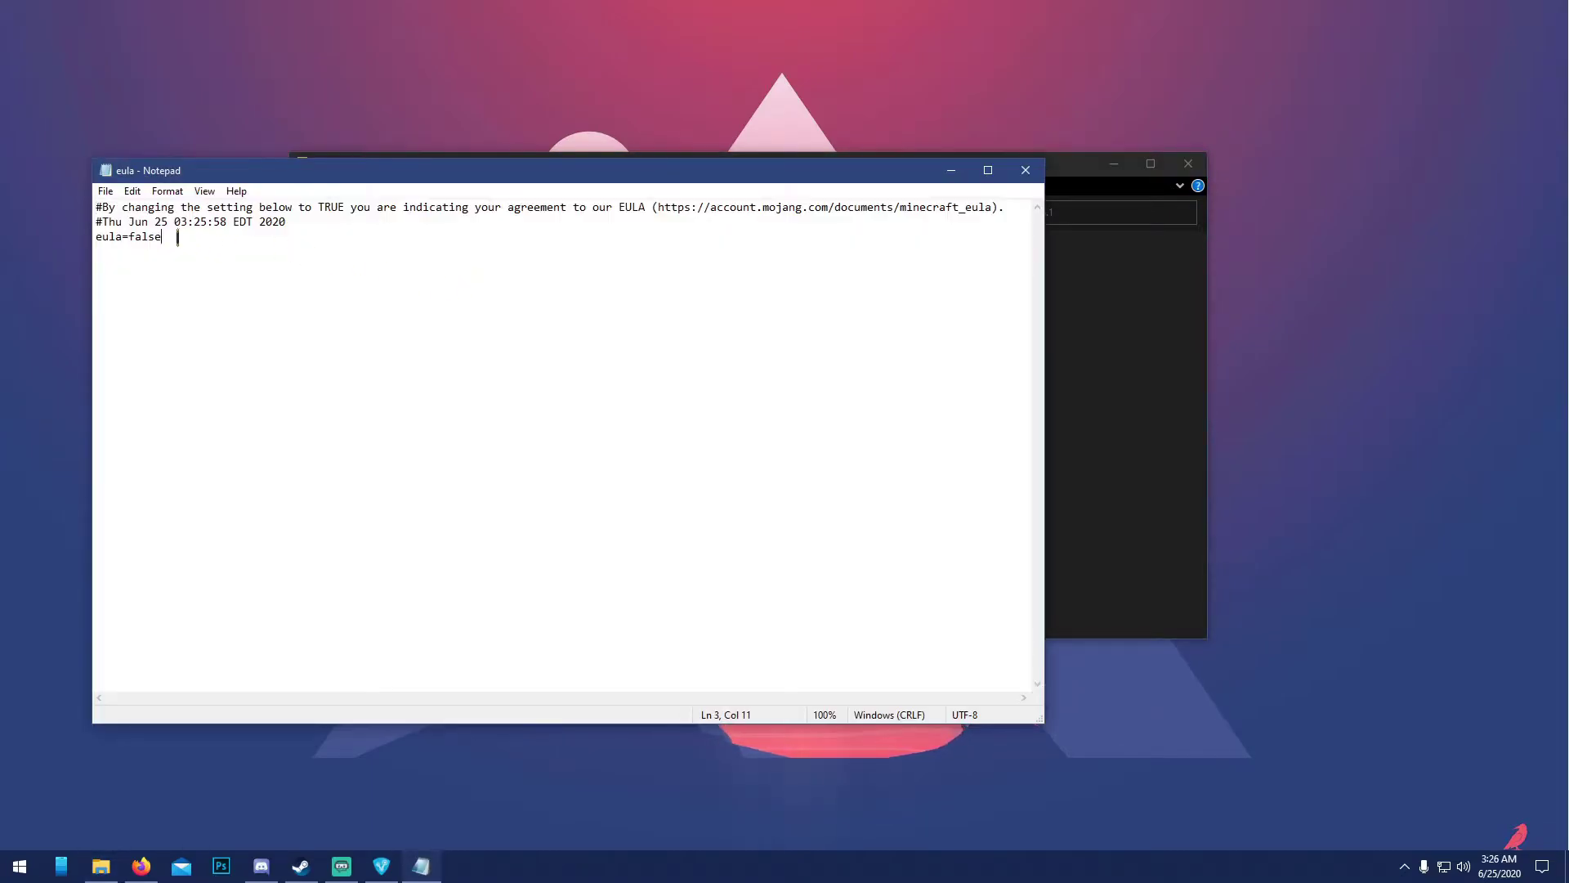
pyautogui.moveTo(178, 237); pyautogui.dragTo(133, 238)
pyautogui.write('tru')
pyautogui.click(105, 191)
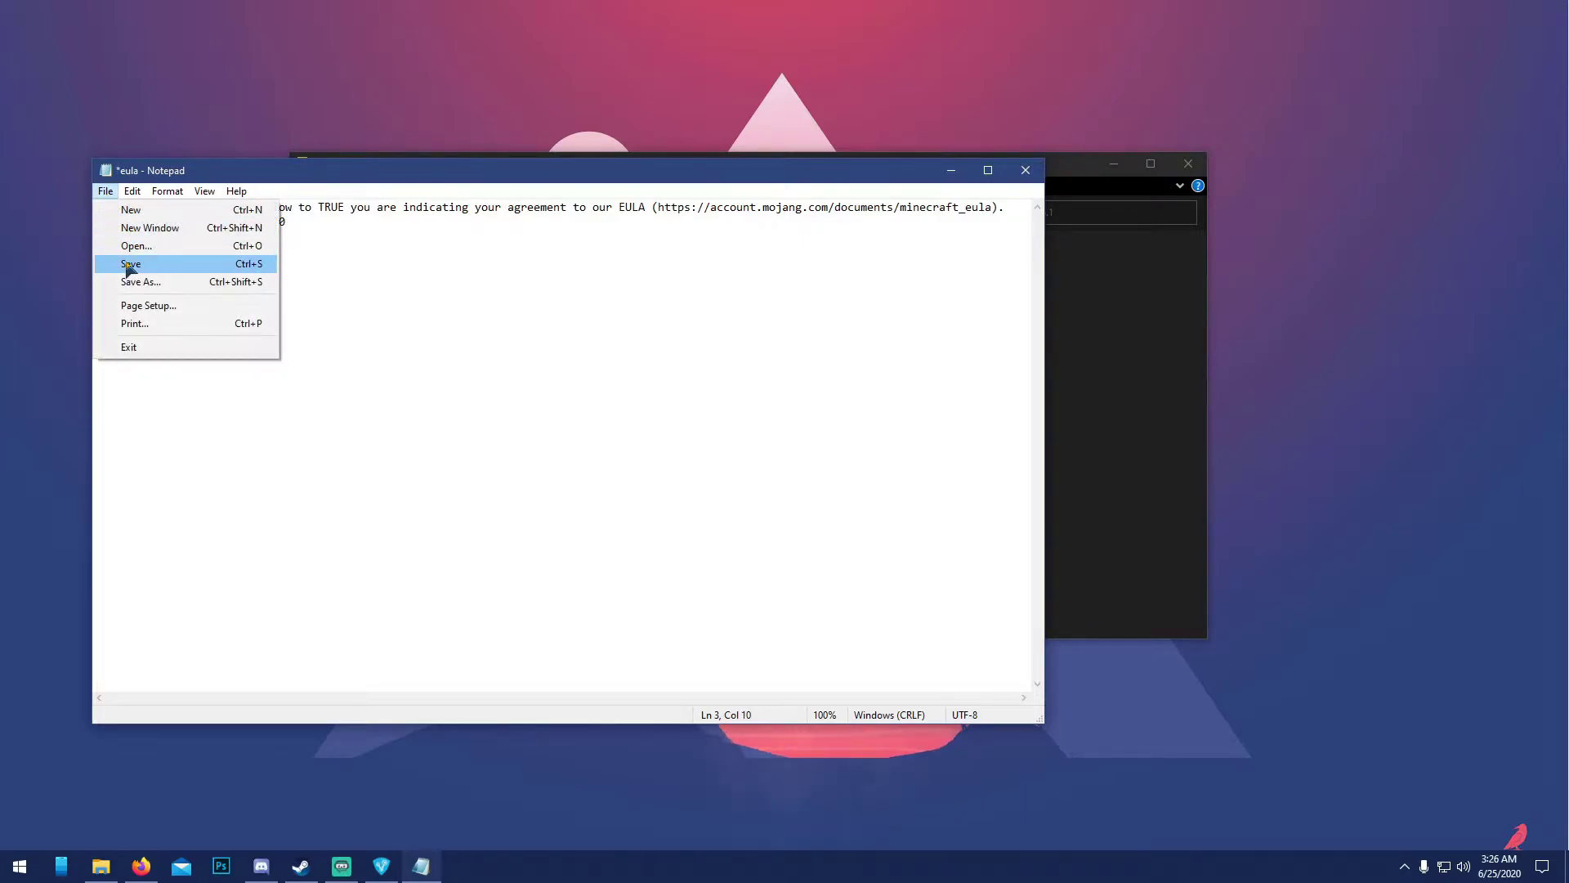
pyautogui.click(131, 262)
pyautogui.click(1025, 170)
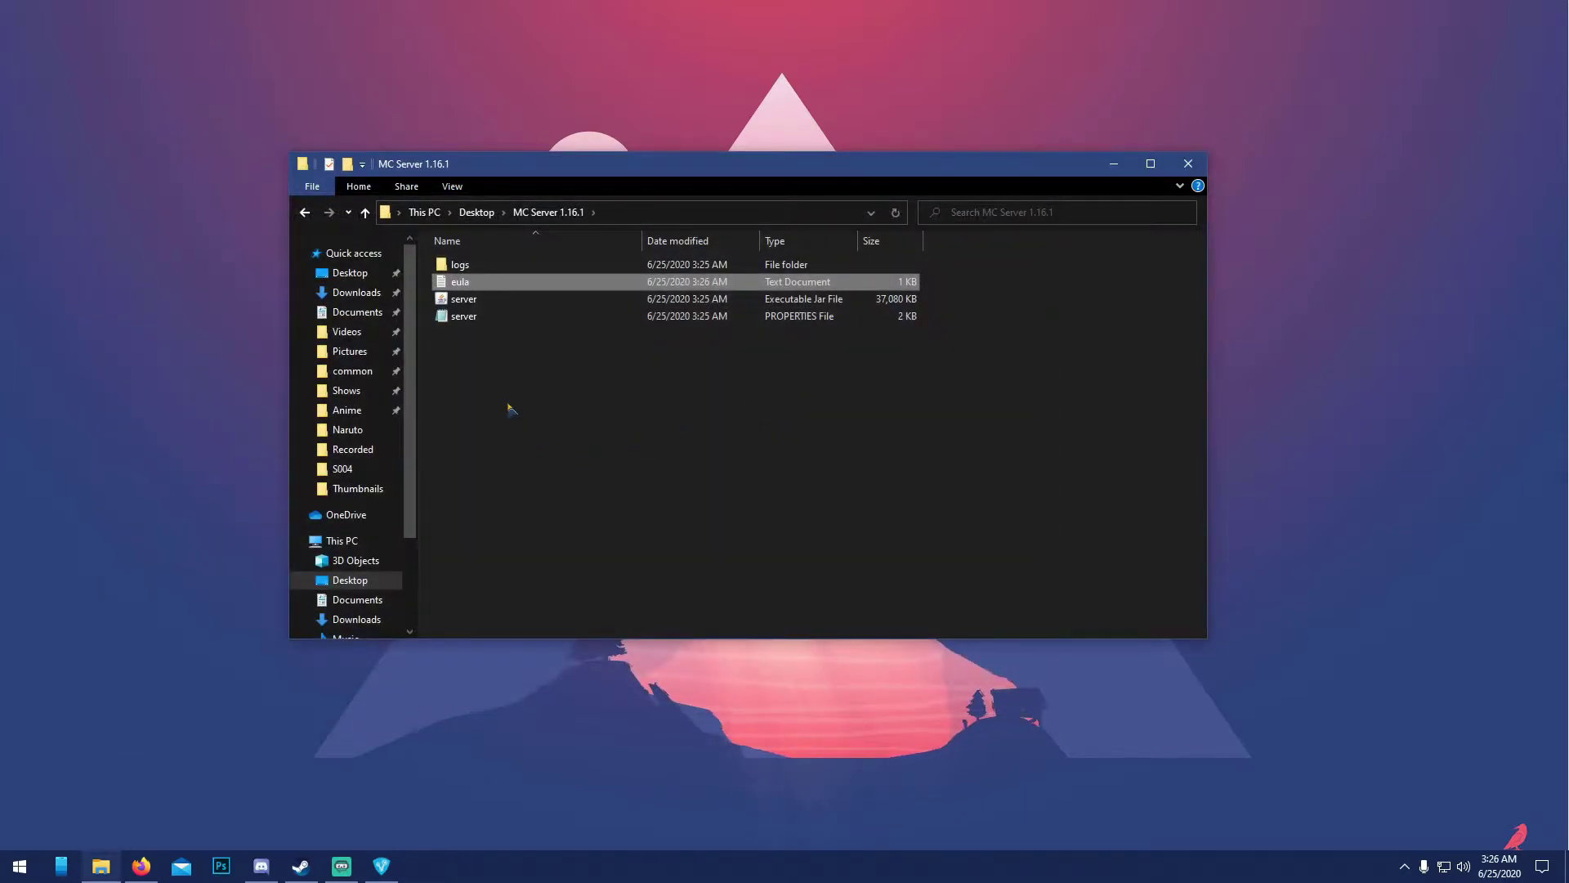
# Step: Run server.jar until the world generates, then enter 'stop' to shut it down
pyautogui.click(469, 299)
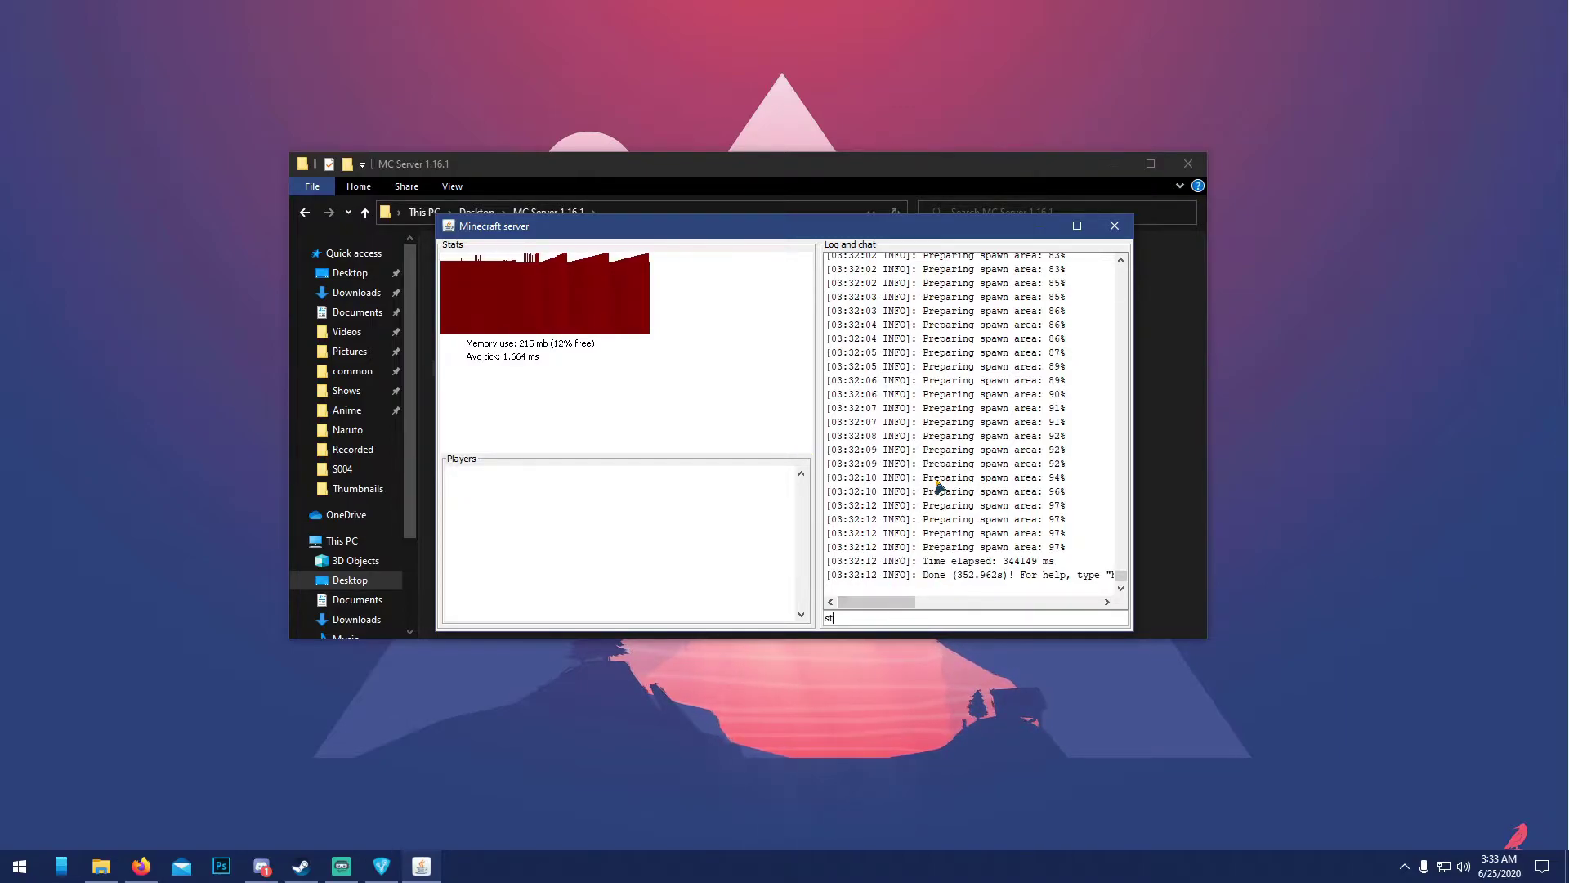
pyautogui.write('stop')
pyautogui.press('Return')
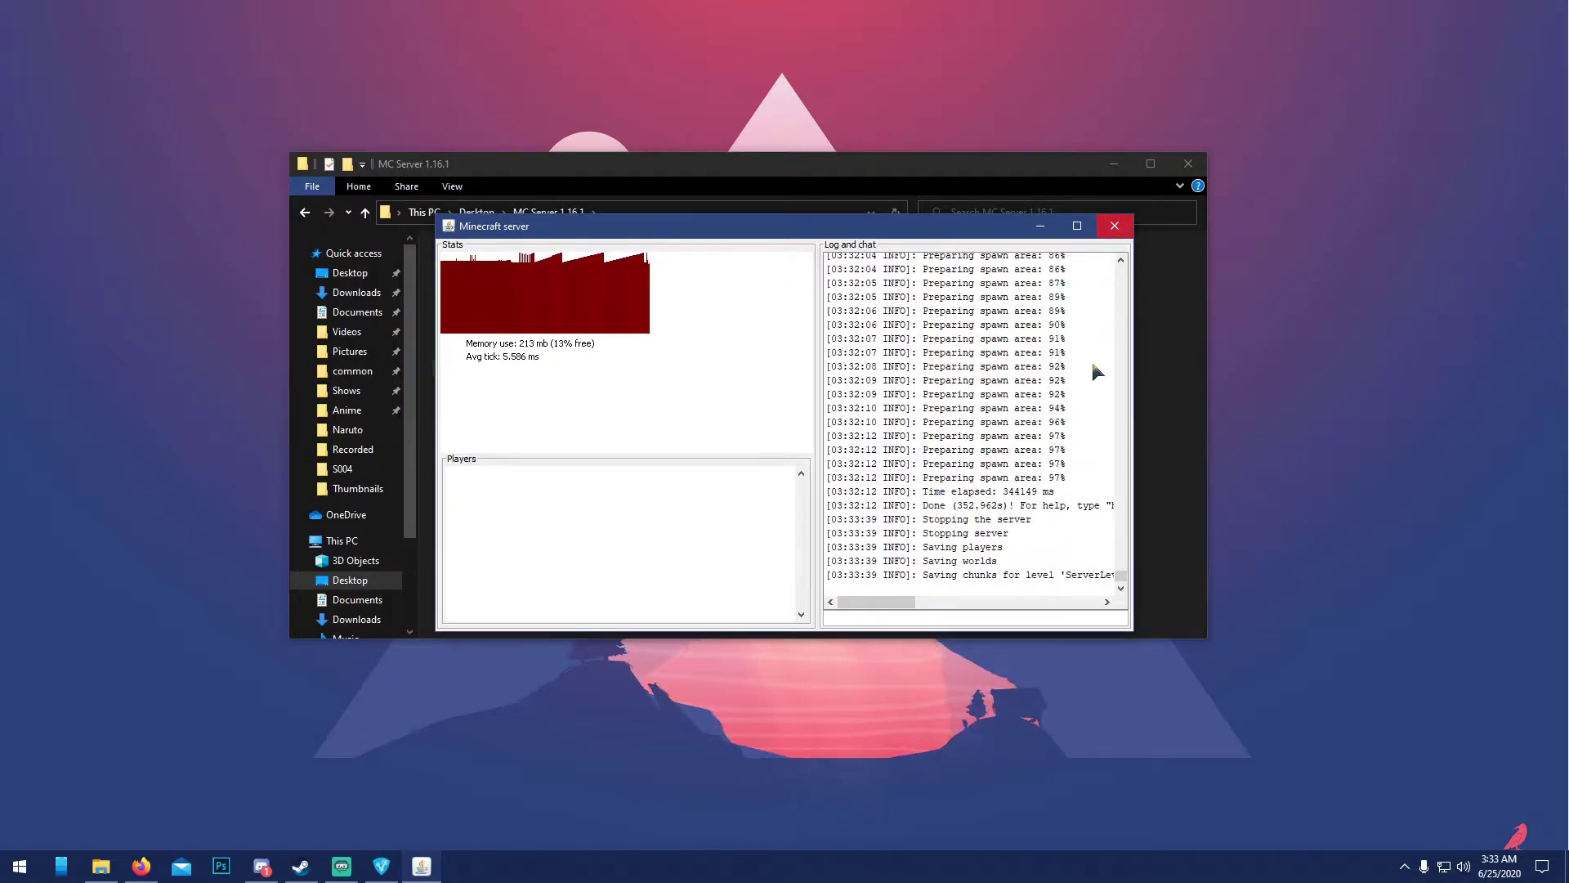
pyautogui.moveTo(785, 228); pyautogui.dragTo(1073, 158)
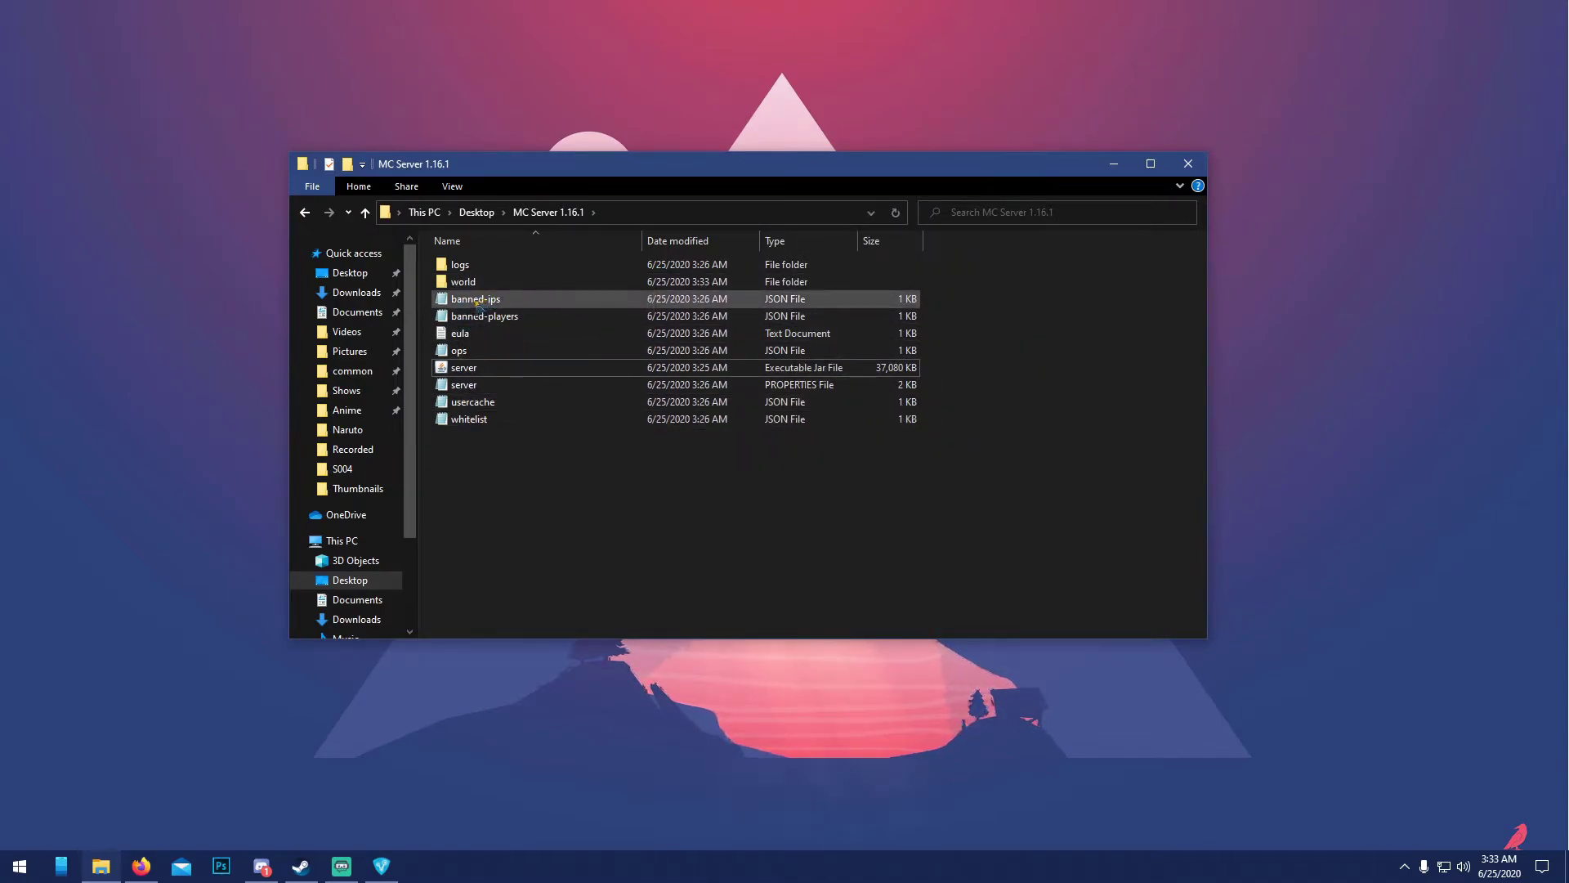
# Step: Look over the generated server files and move the folder window to the top-left
pyautogui.click(485, 301)
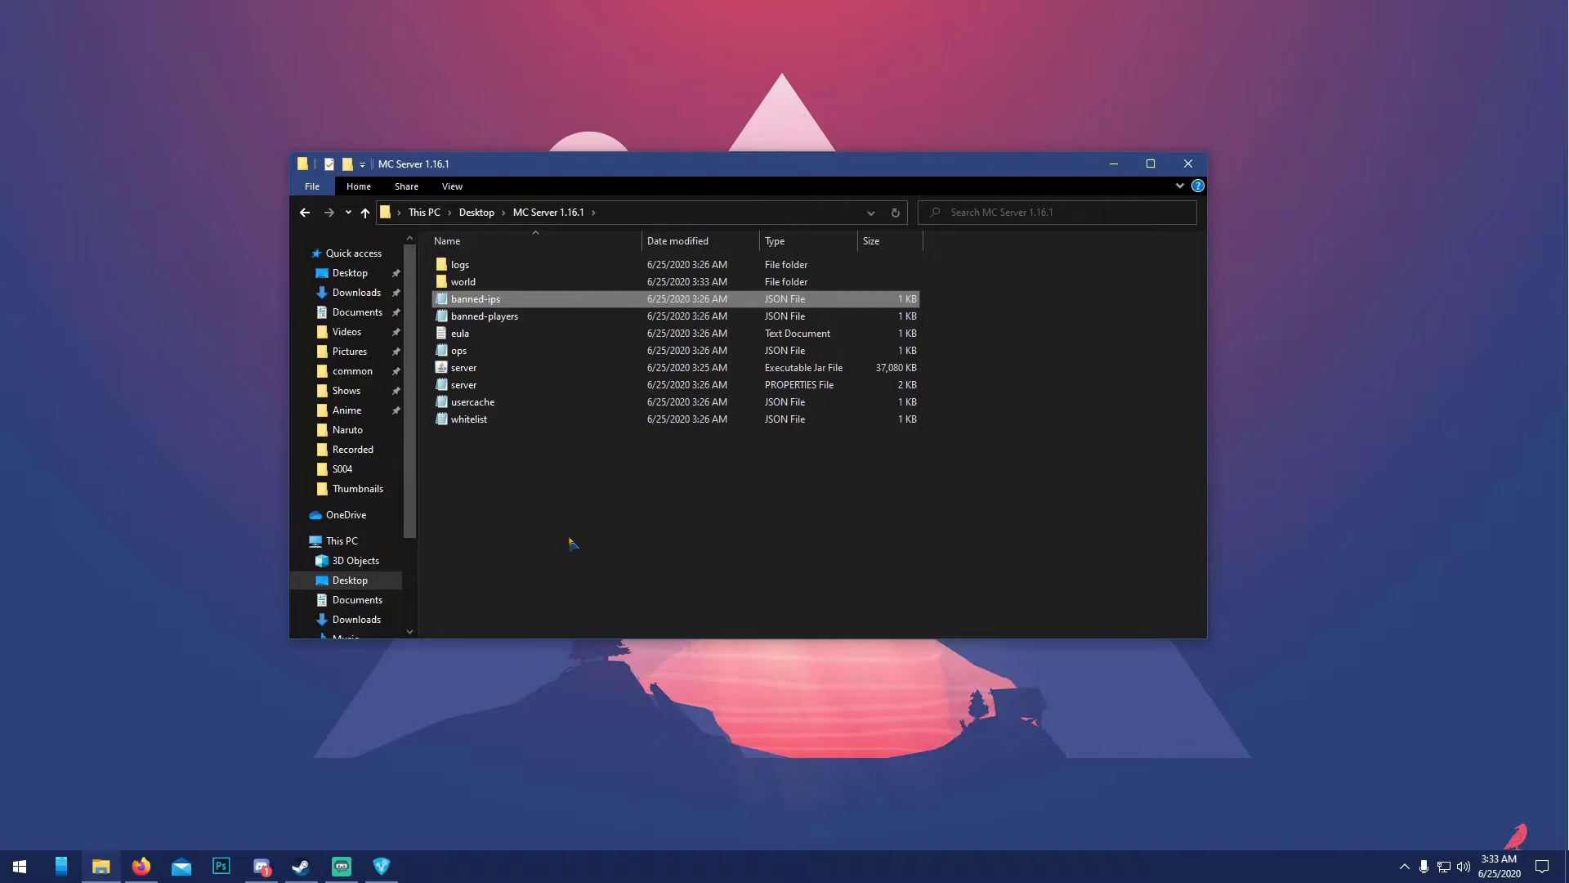
pyautogui.press('Down')
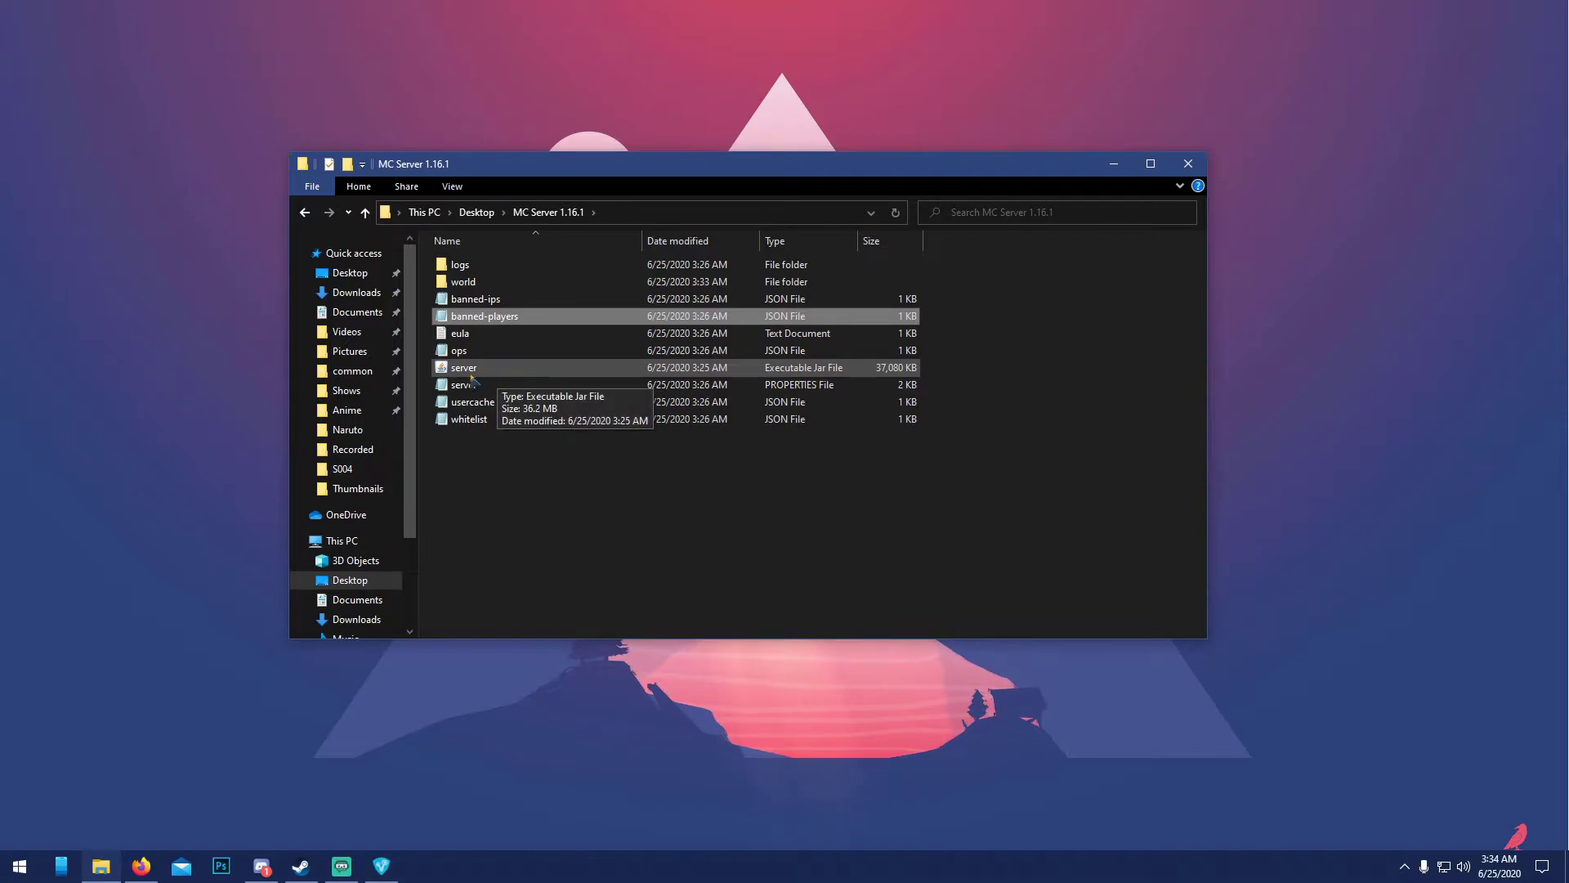
pyautogui.click(472, 373)
pyautogui.click(474, 384)
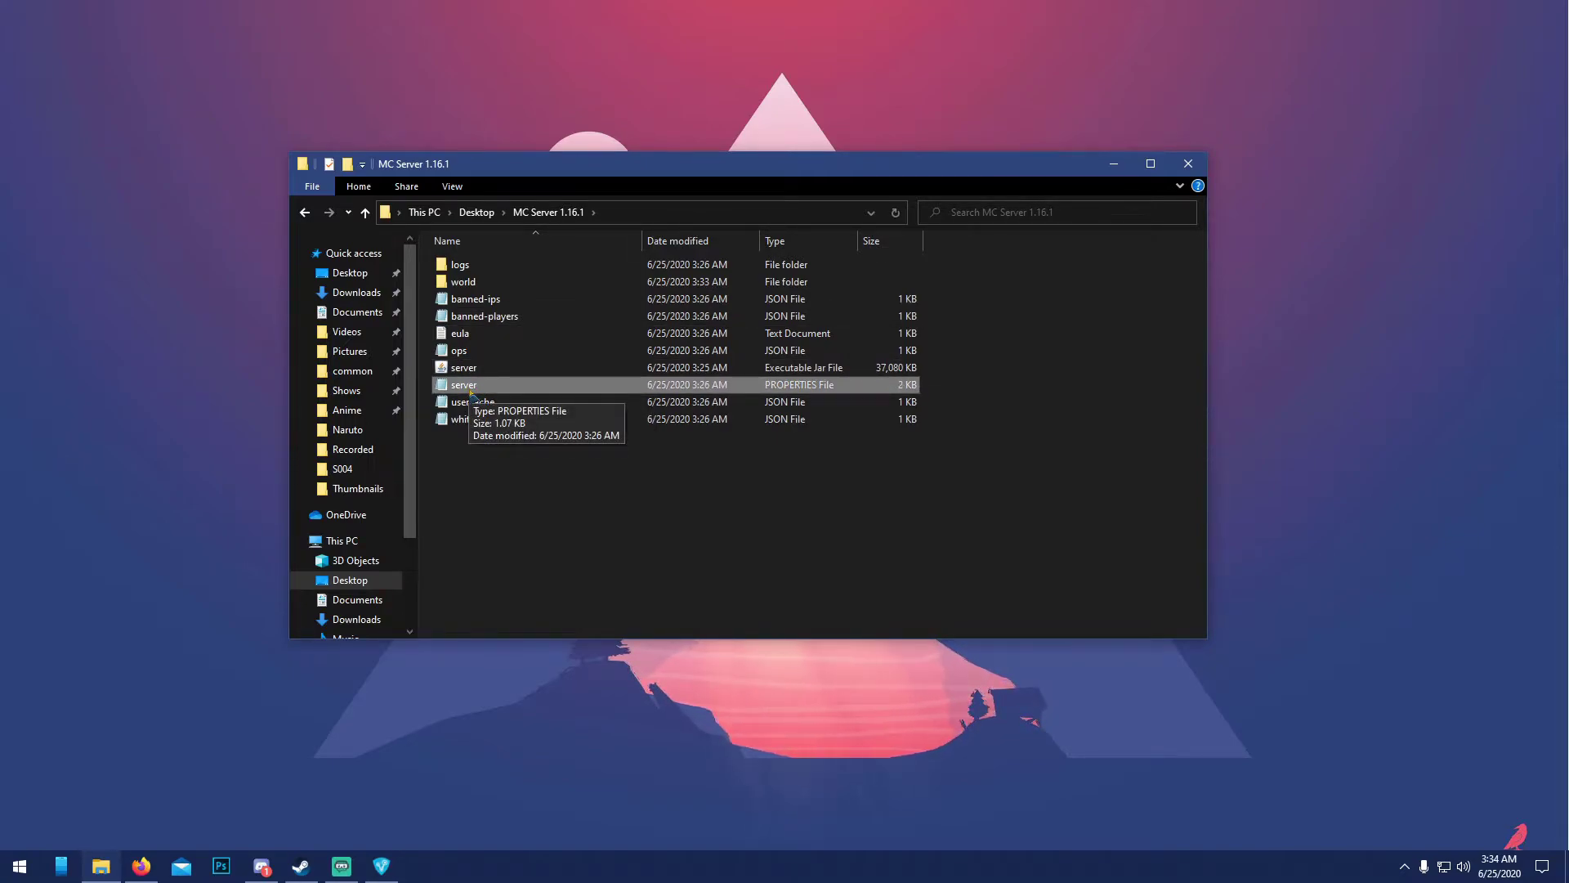
pyautogui.click(477, 402)
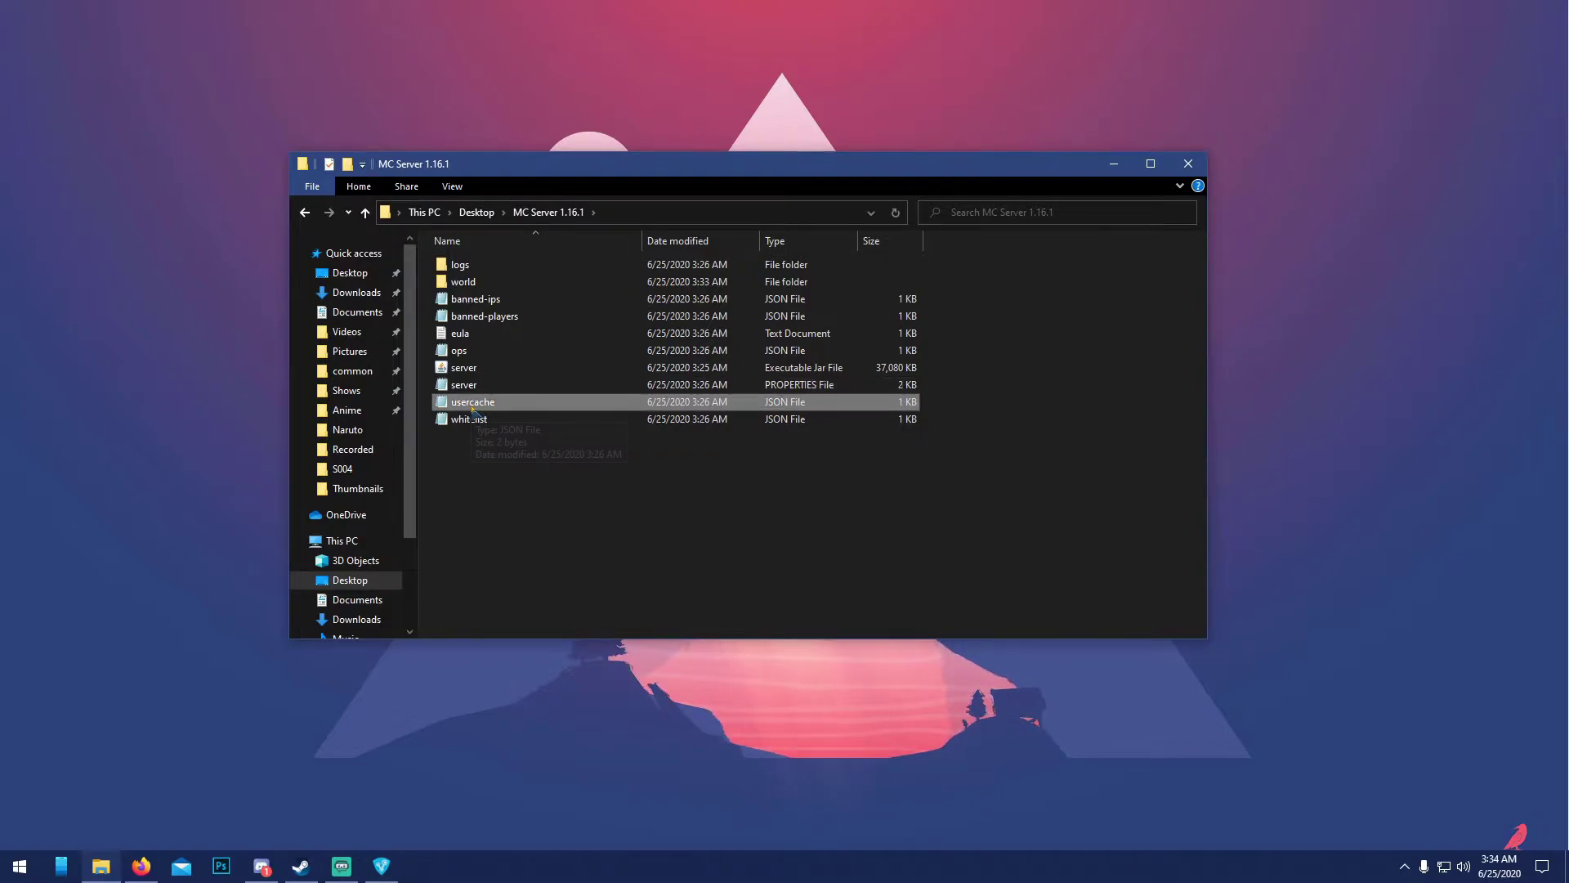
pyautogui.keyDown('shift'); pyautogui.click(478, 417); pyautogui.keyUp('shift')
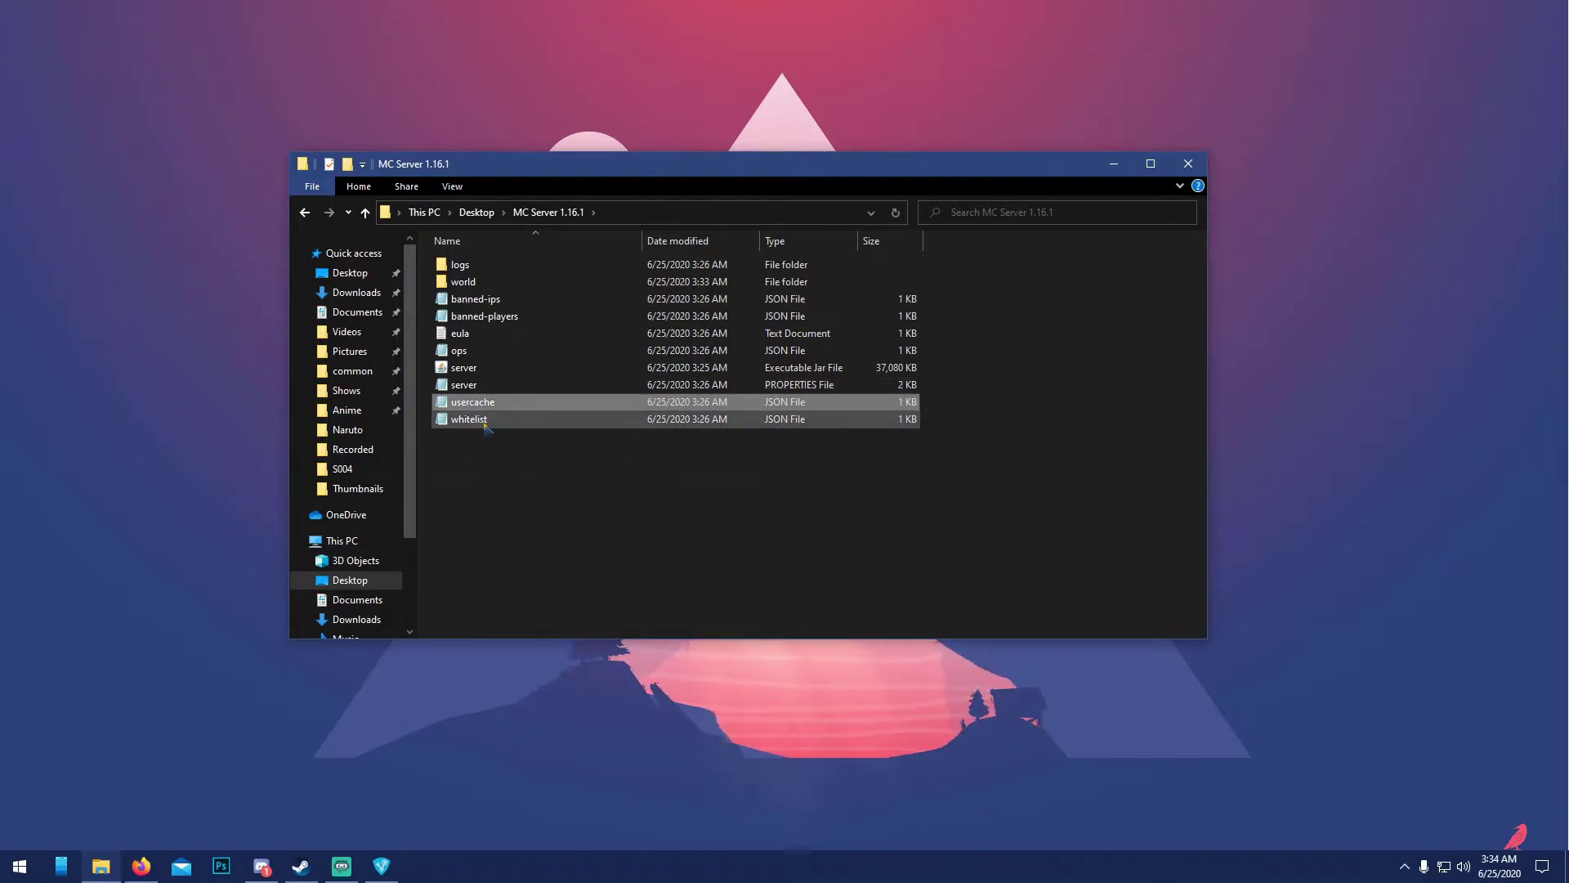
pyautogui.click(469, 423)
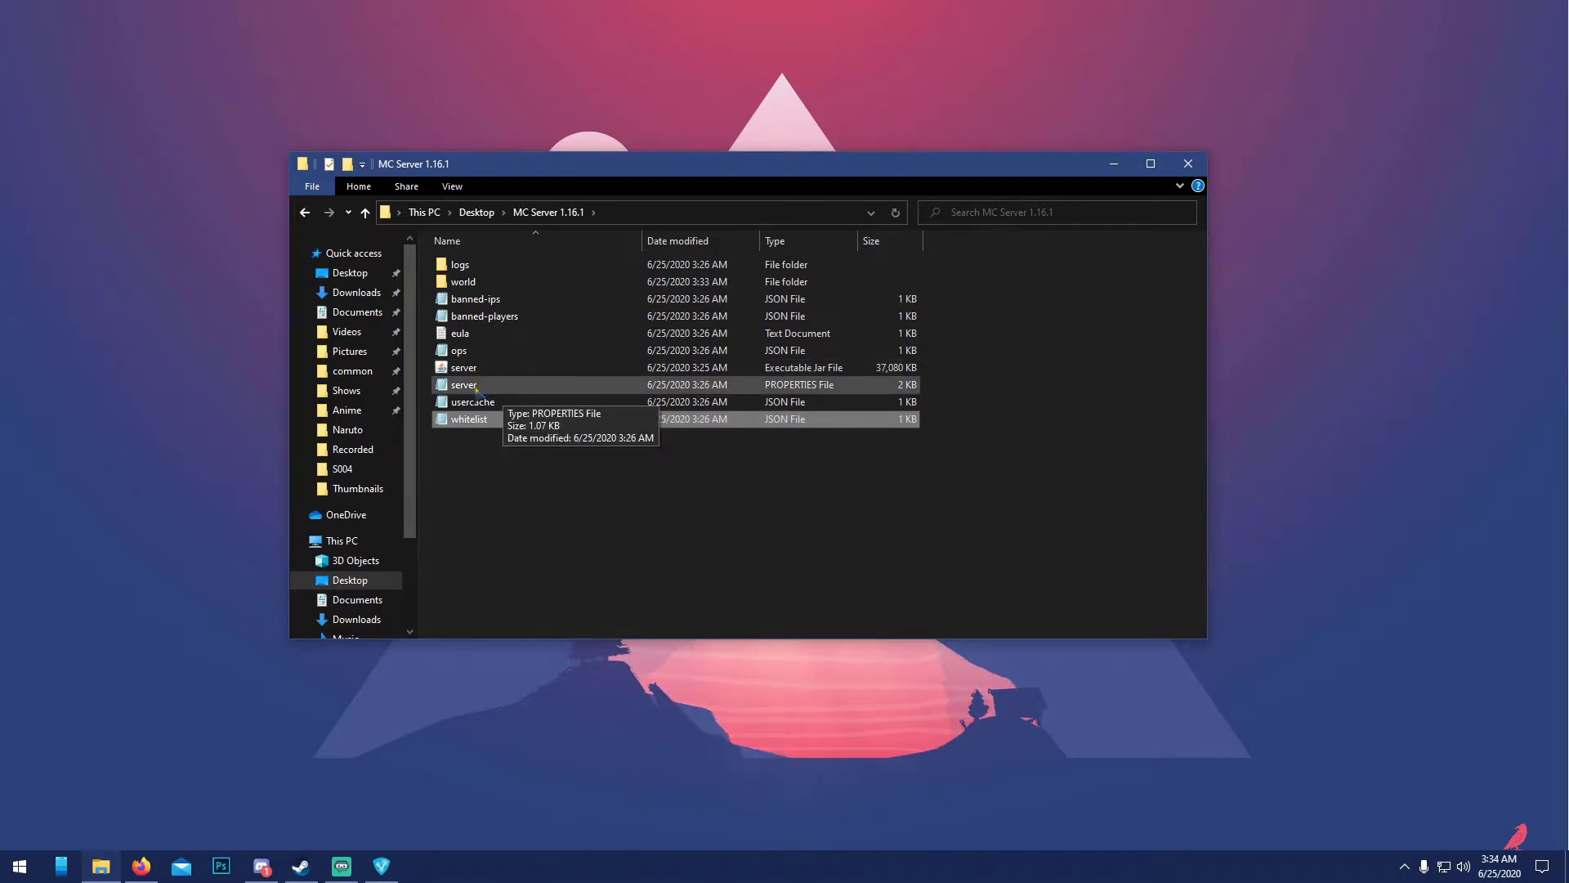
pyautogui.moveTo(606, 164); pyautogui.dragTo(347, 45)
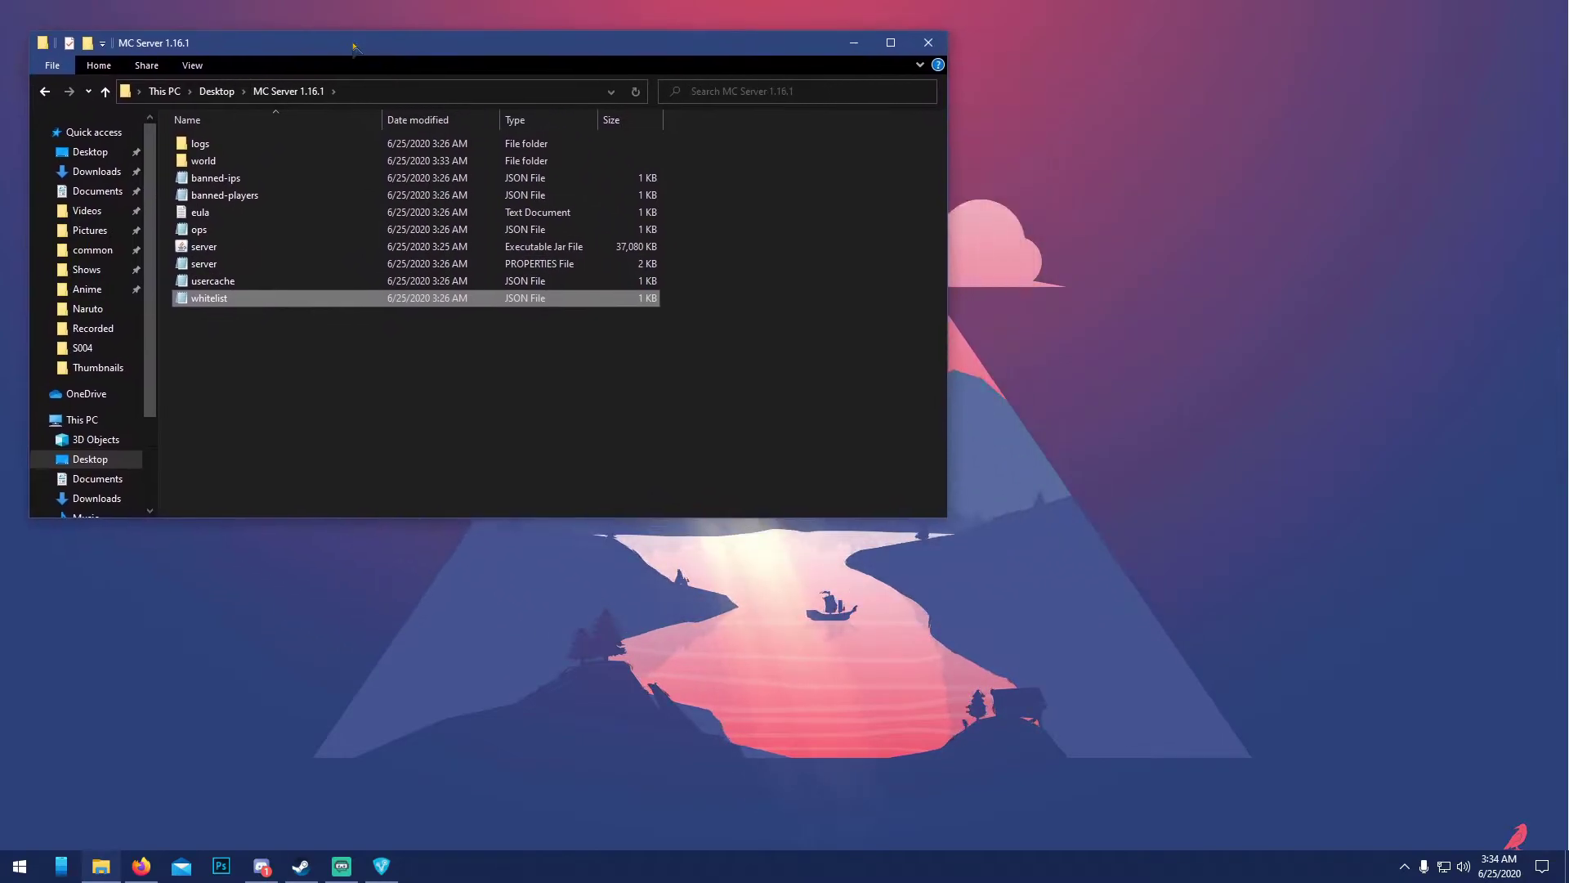
pyautogui.click(208, 267)
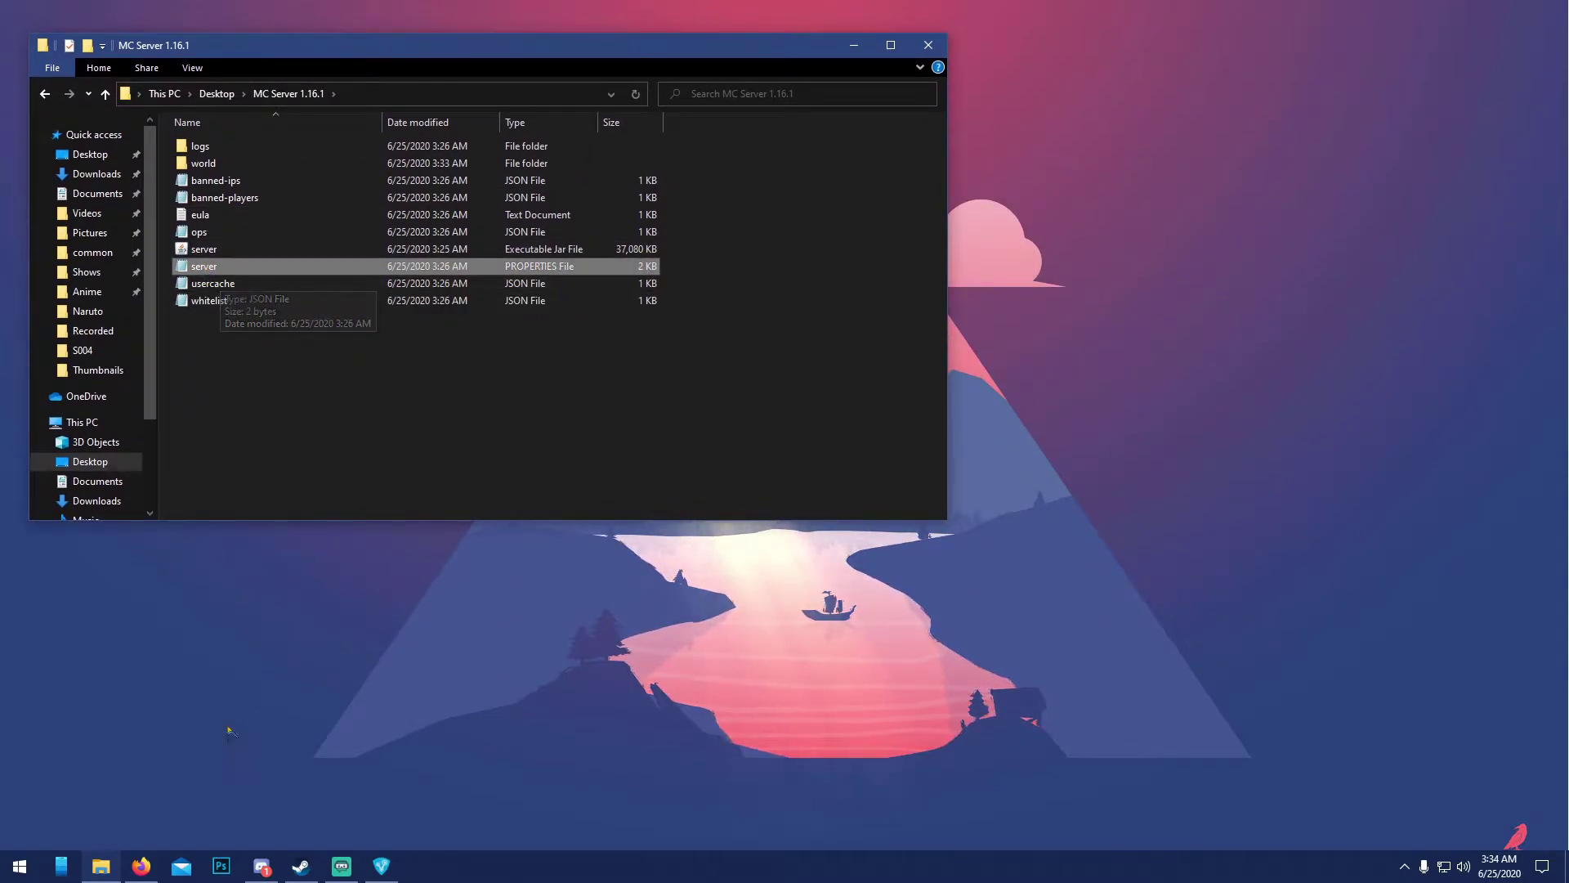
# Step: Bring up Radmin VPN, then switch Firefox to the VPN.net Hamachi page and select its address
pyautogui.click(382, 865)
pyautogui.moveTo(1004, 378); pyautogui.dragTo(770, 374)
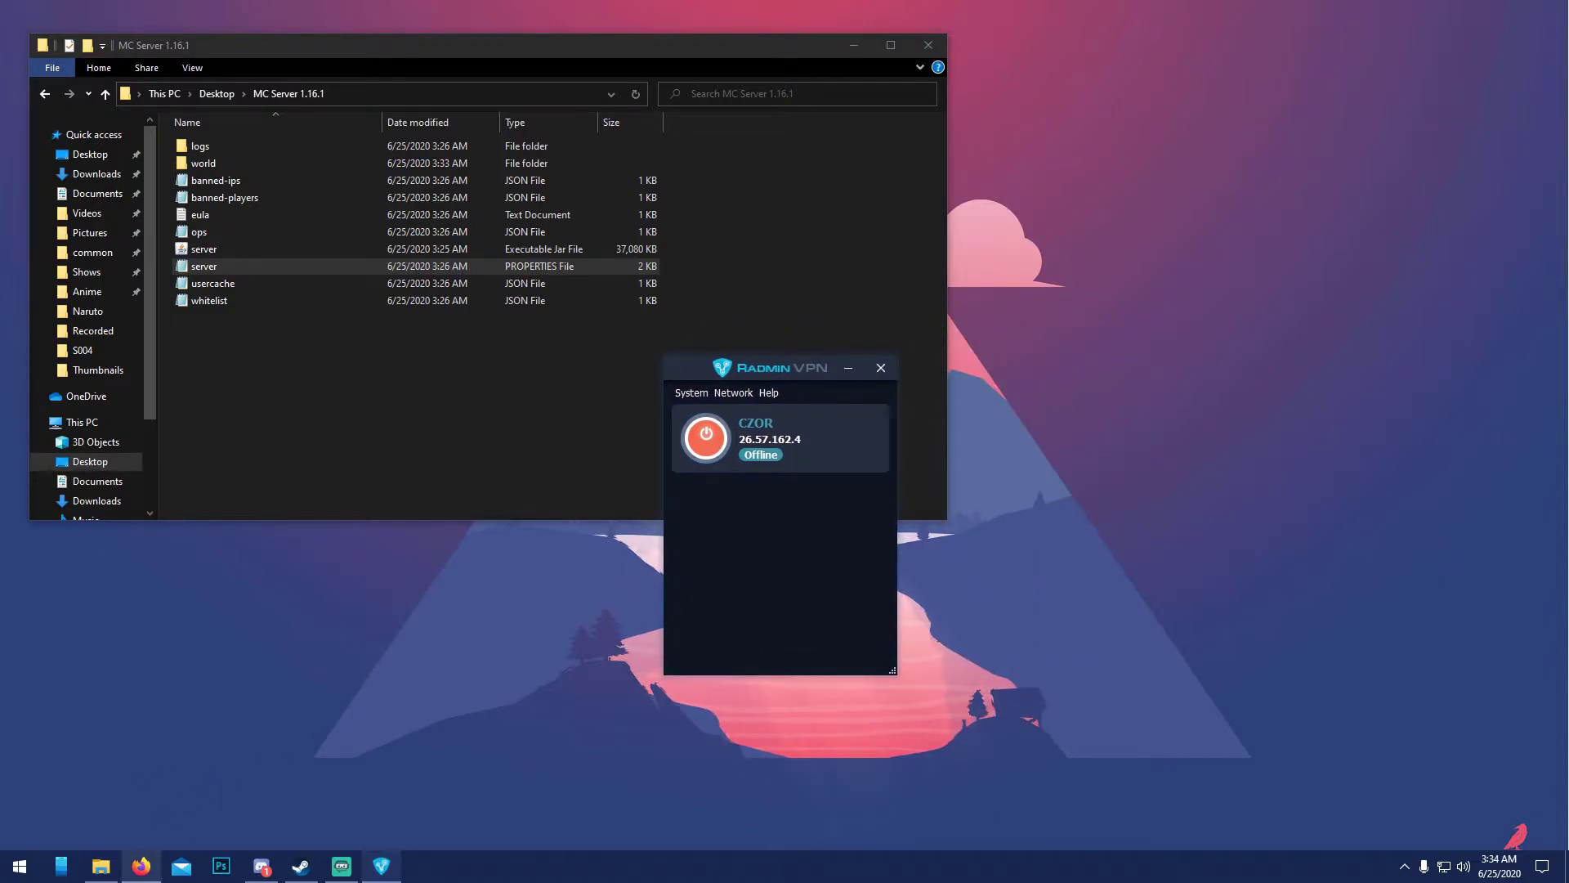
pyautogui.click(141, 867)
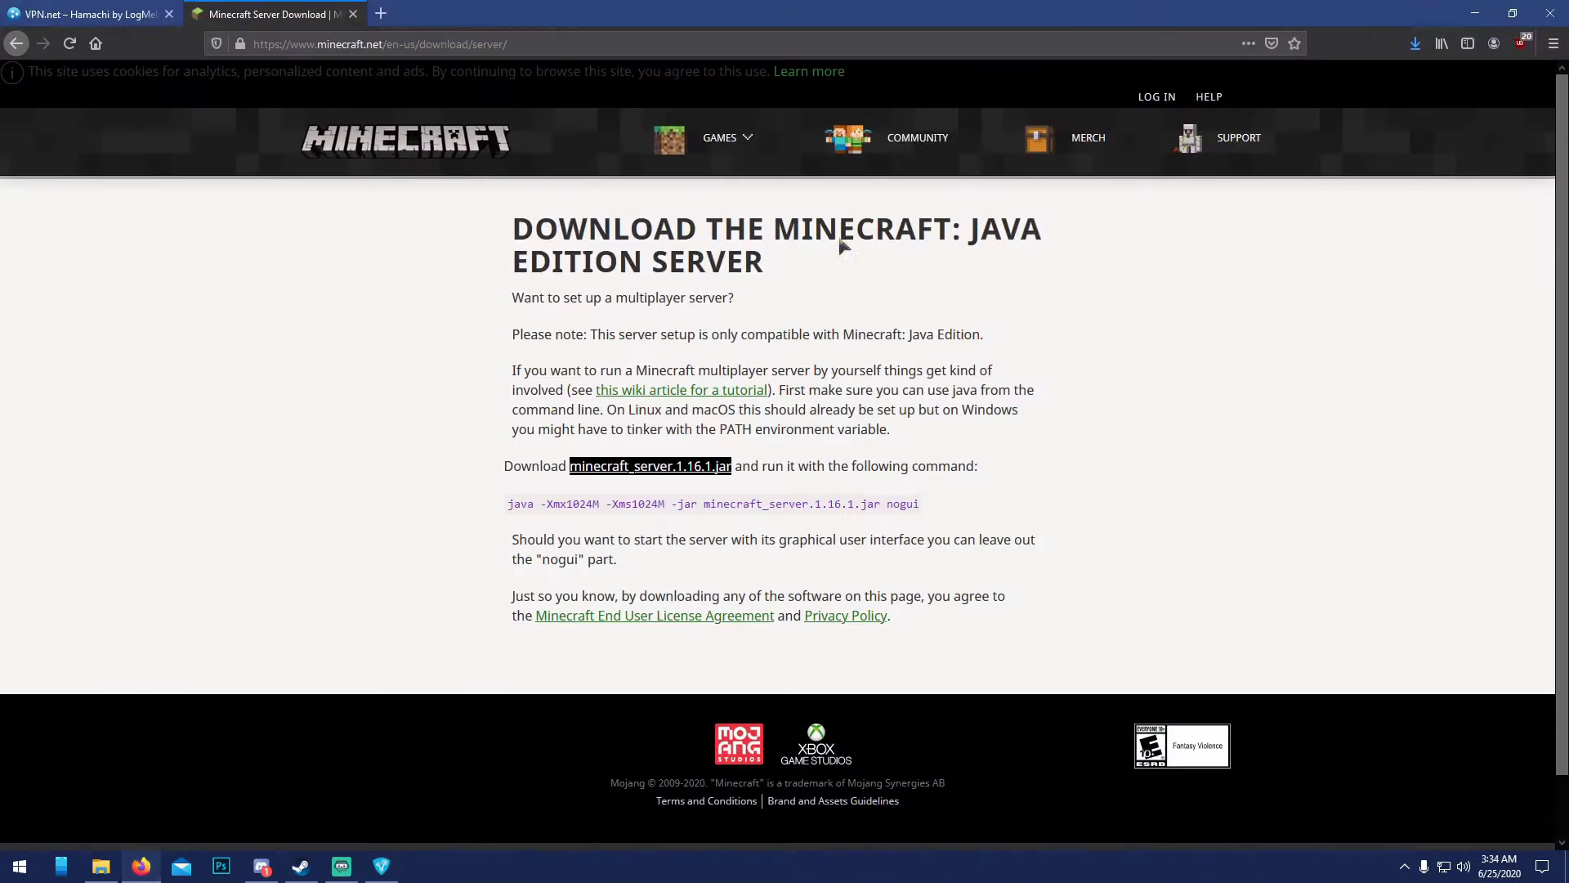
pyautogui.click(178, 14)
pyautogui.click(332, 44)
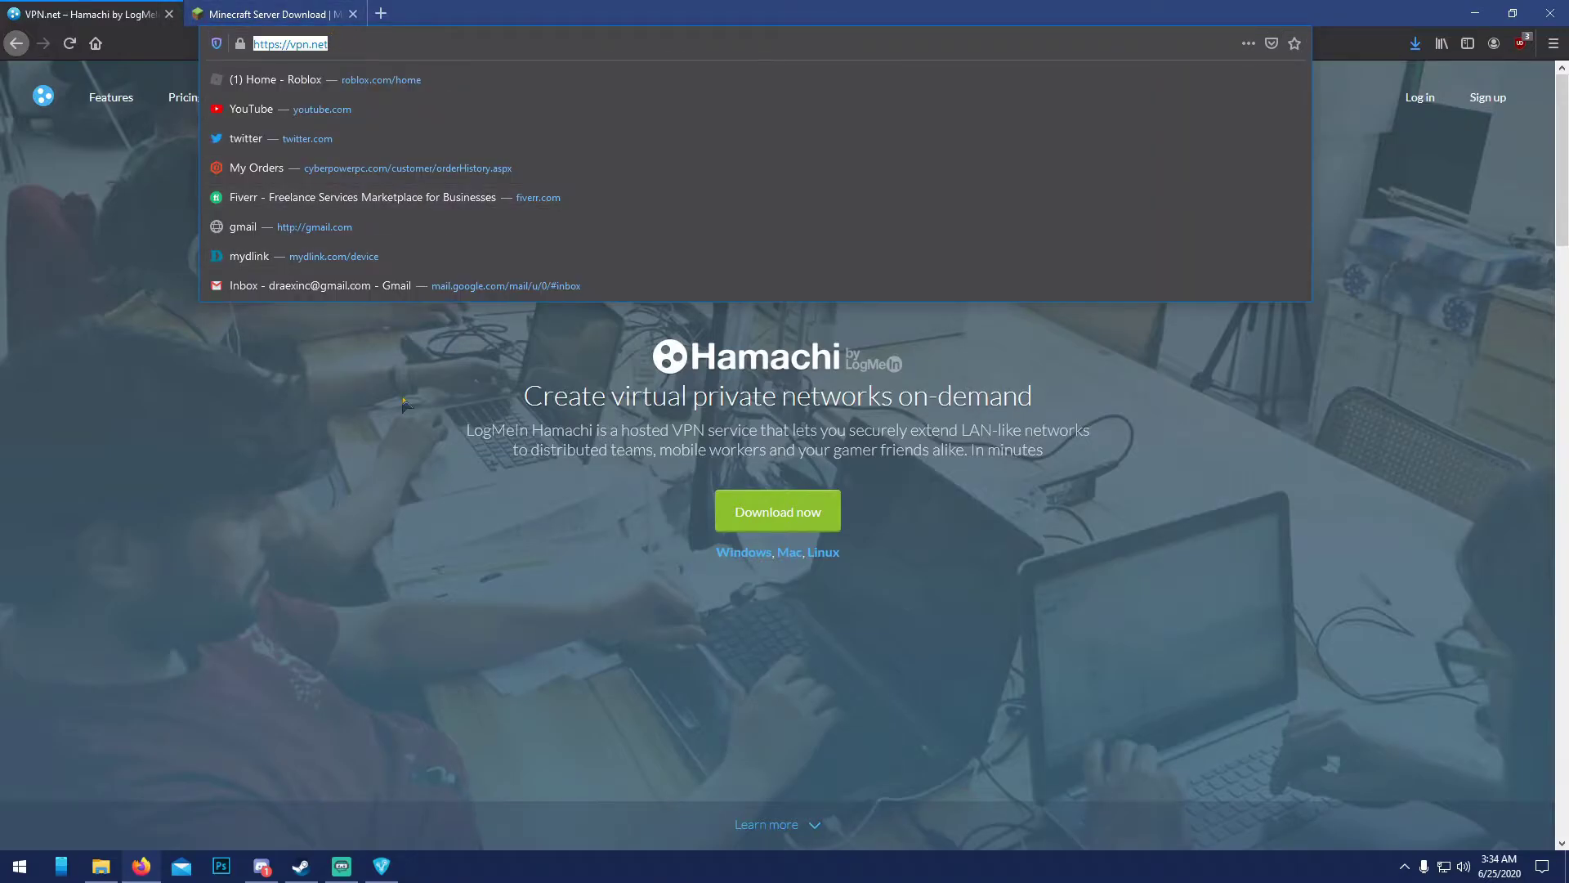
# Step: Search for 'radmin vpn' and open the official radmin-vpn.com site
pyautogui.write('radmin vpn')
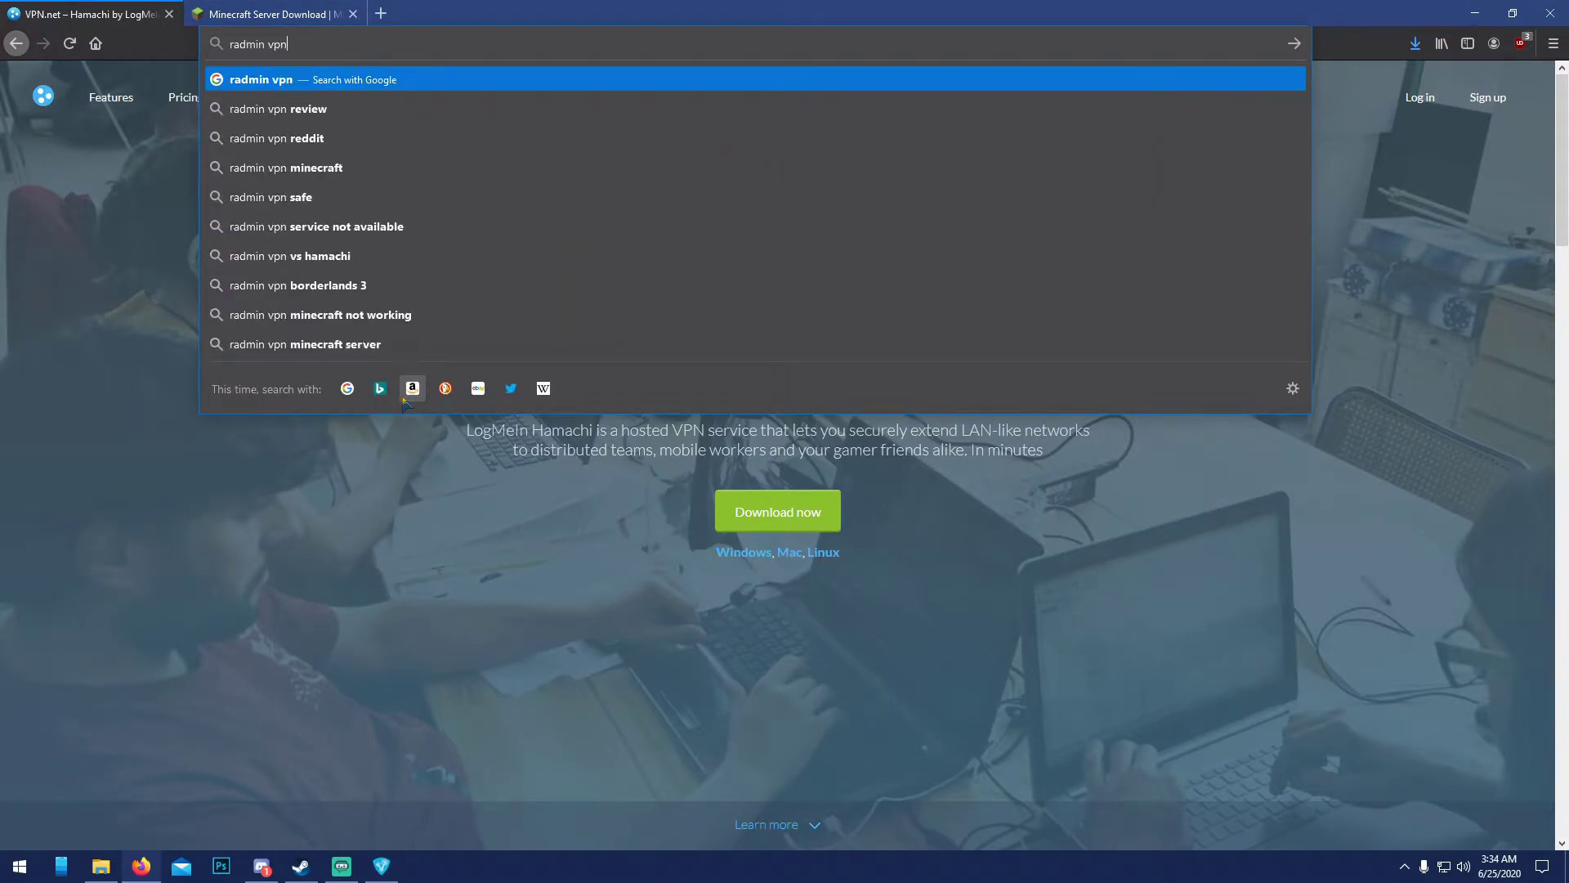
pyautogui.press('Return')
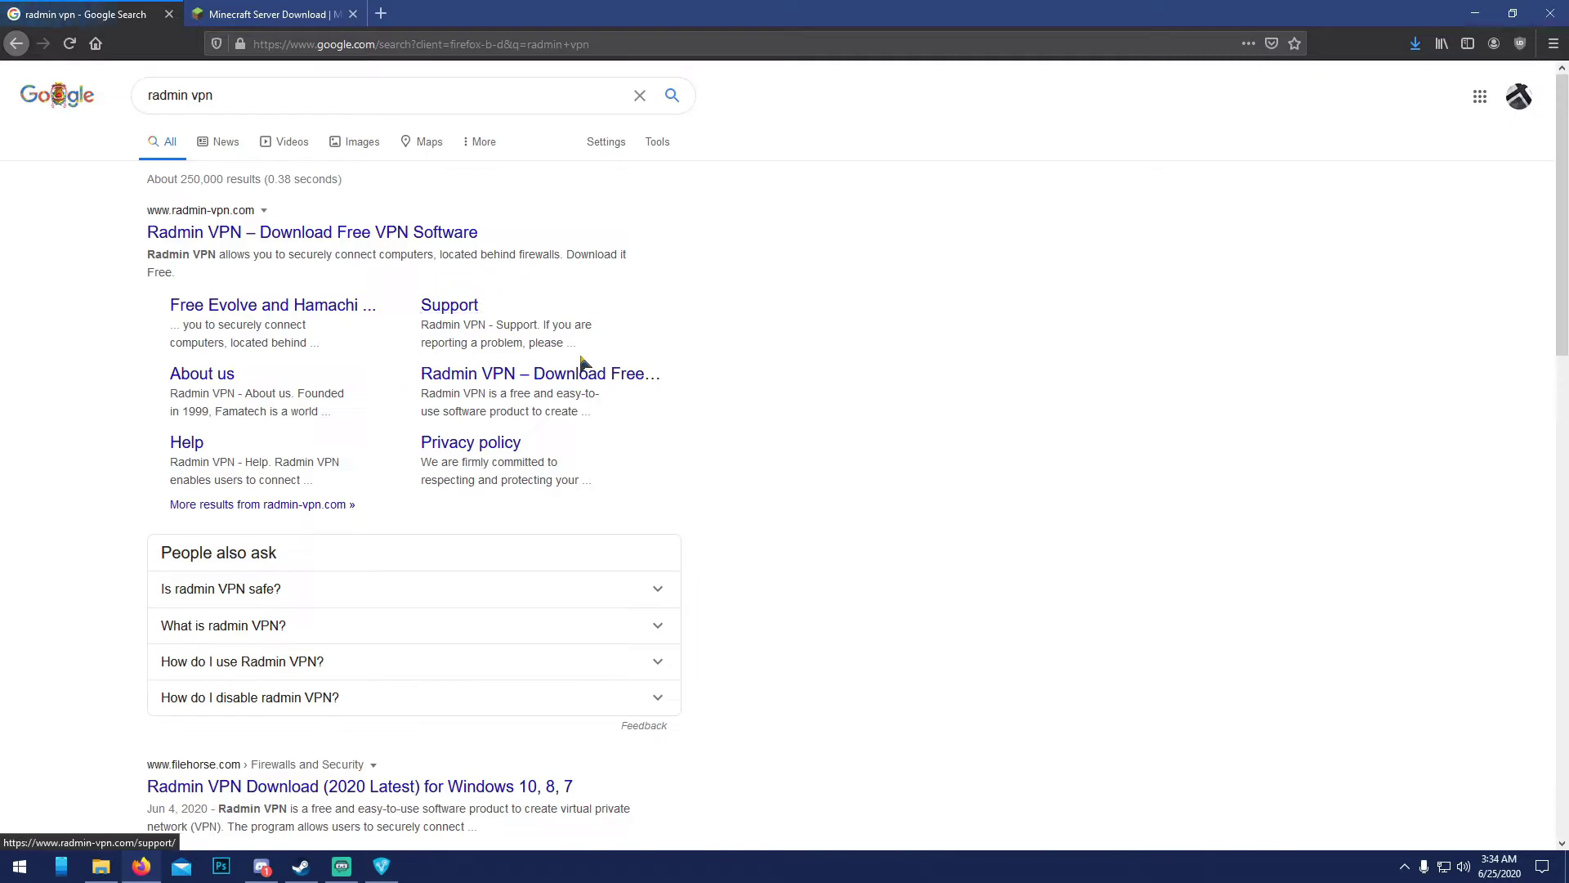
pyautogui.click(277, 233)
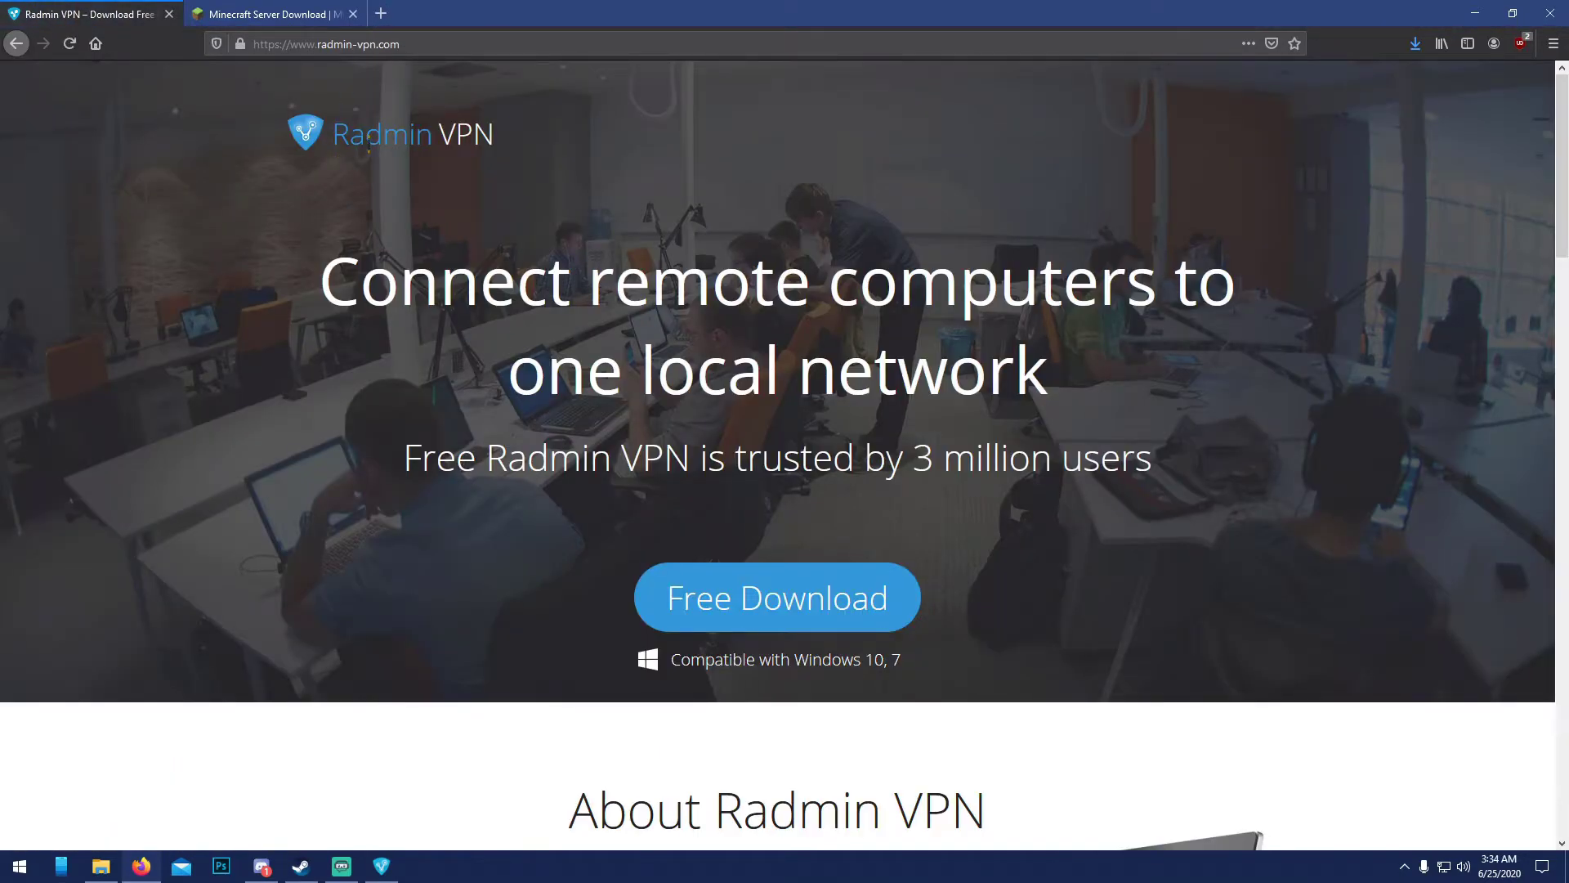
pyautogui.scroll(-3, 1009, 302)
pyautogui.scroll(3, 1010, 303)
# Step: Download the Radmin_VPN_1.1.3970.4.exe installer to Downloads with Internet Download Manager
pyautogui.click(783, 607)
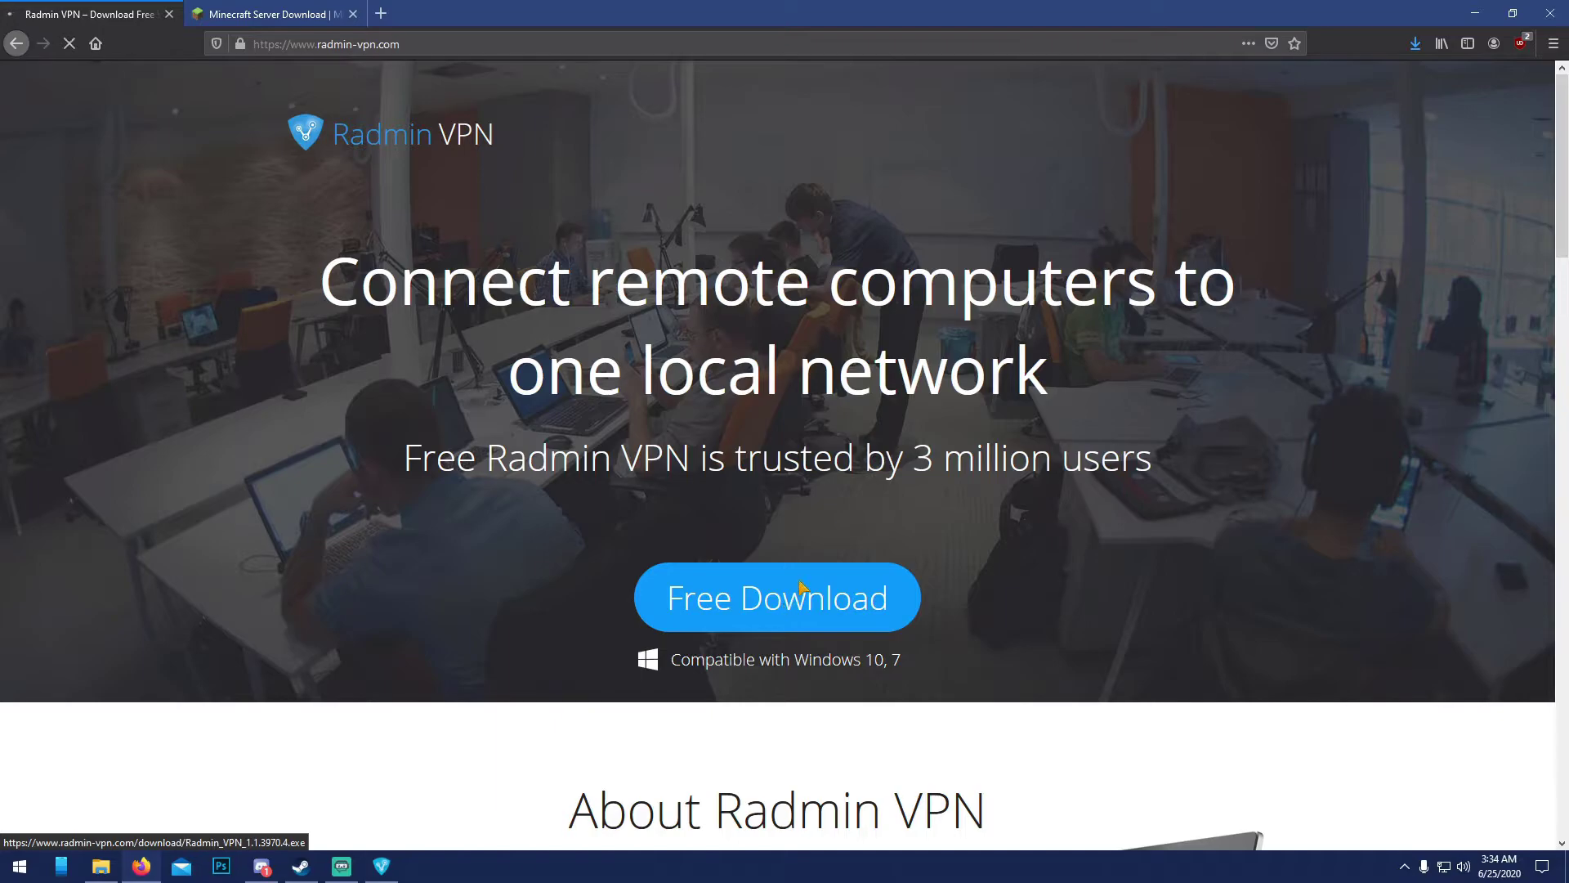
pyautogui.click(921, 409)
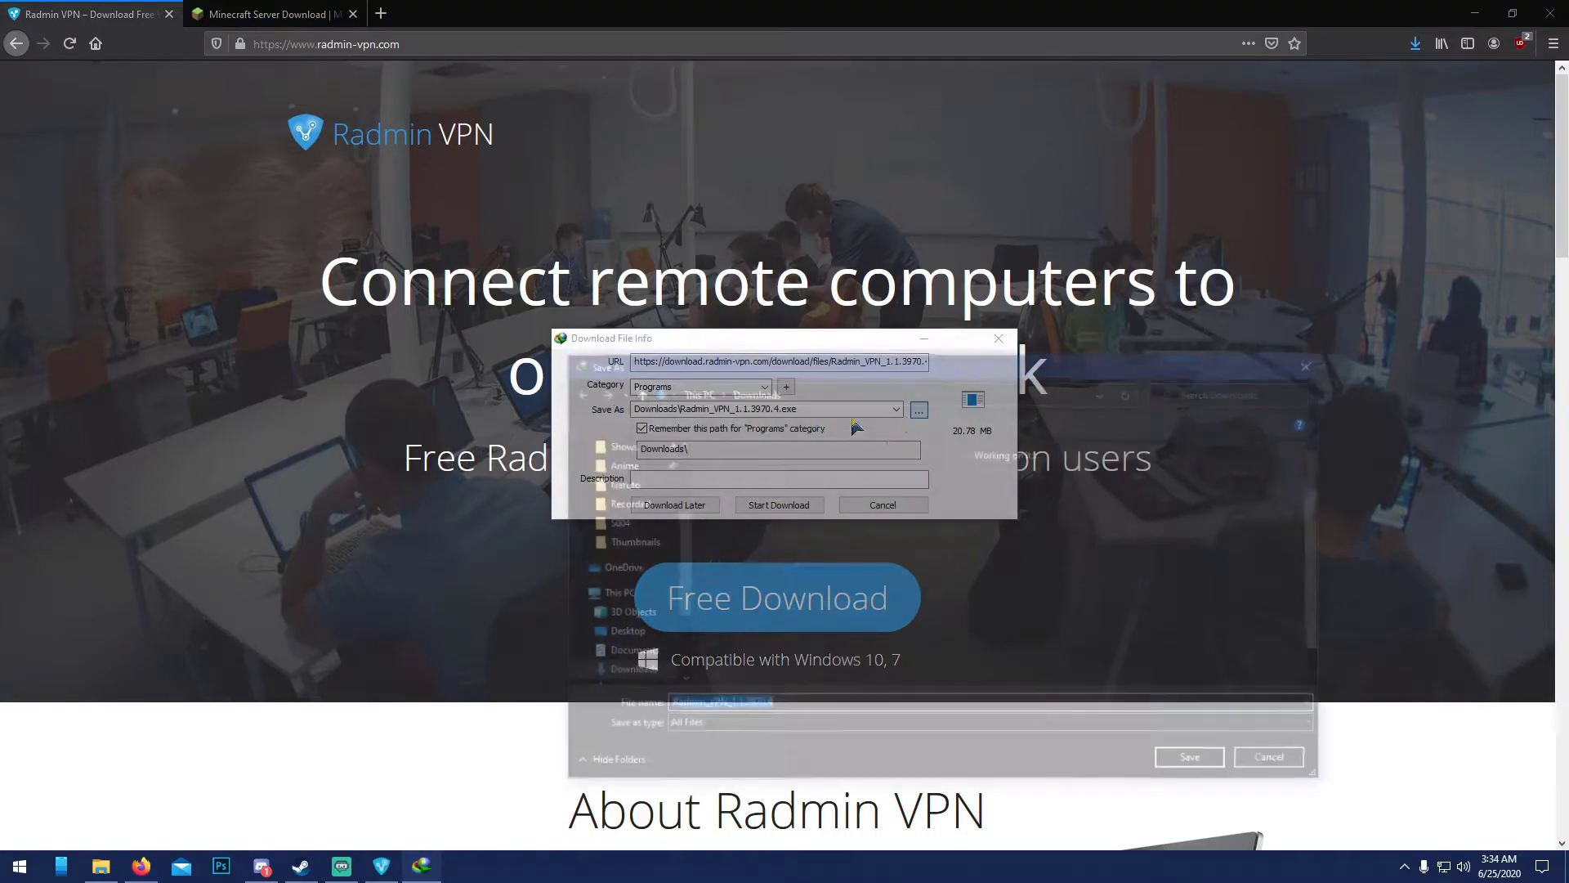
pyautogui.click(1195, 765)
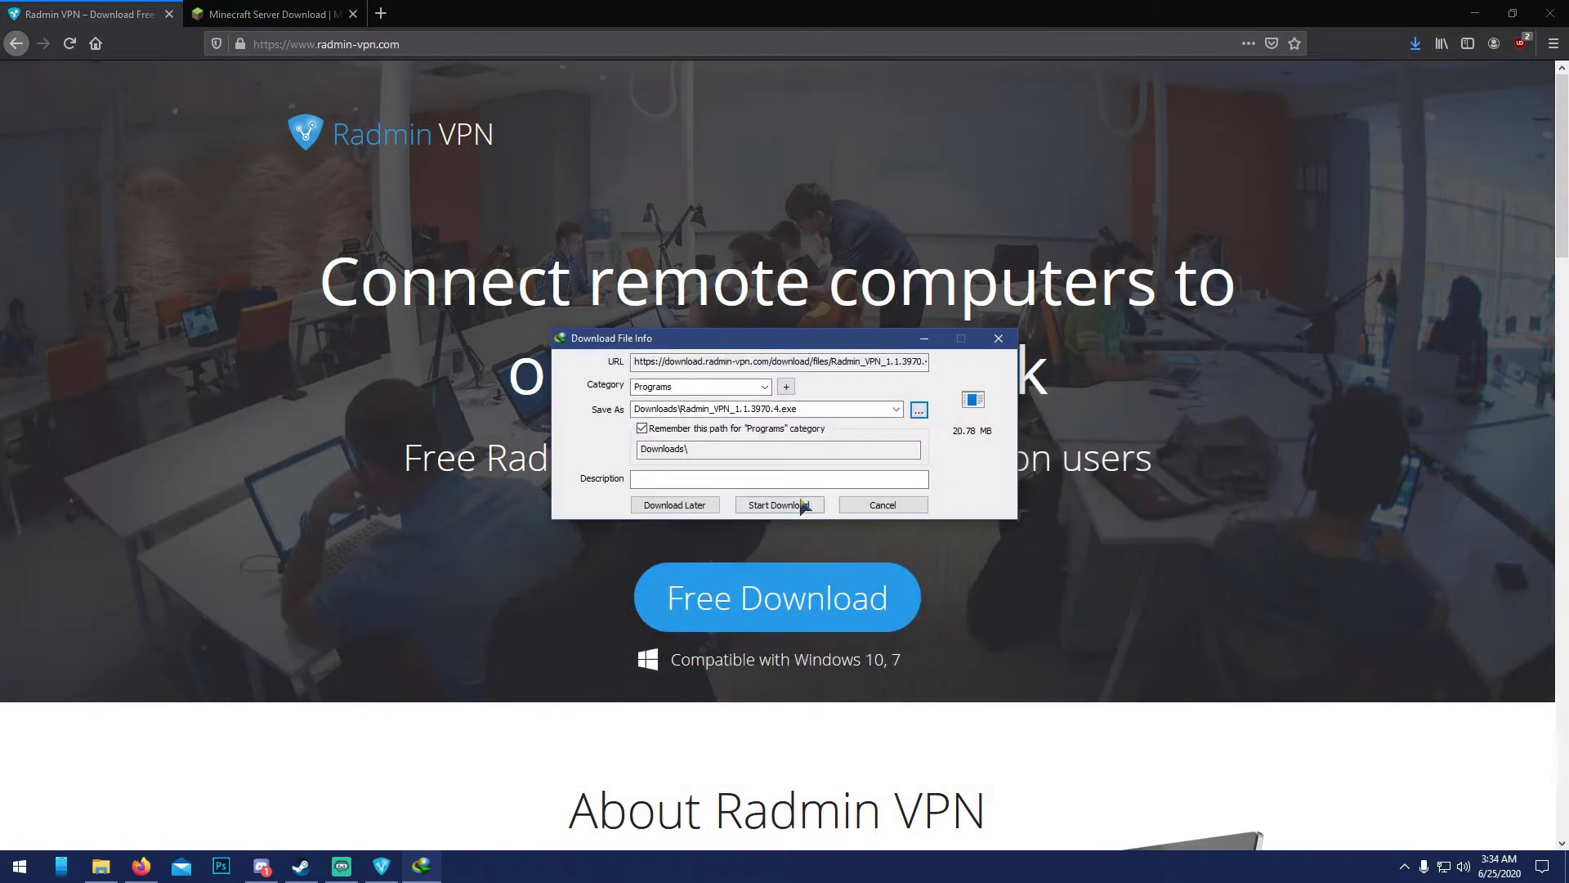
pyautogui.click(780, 505)
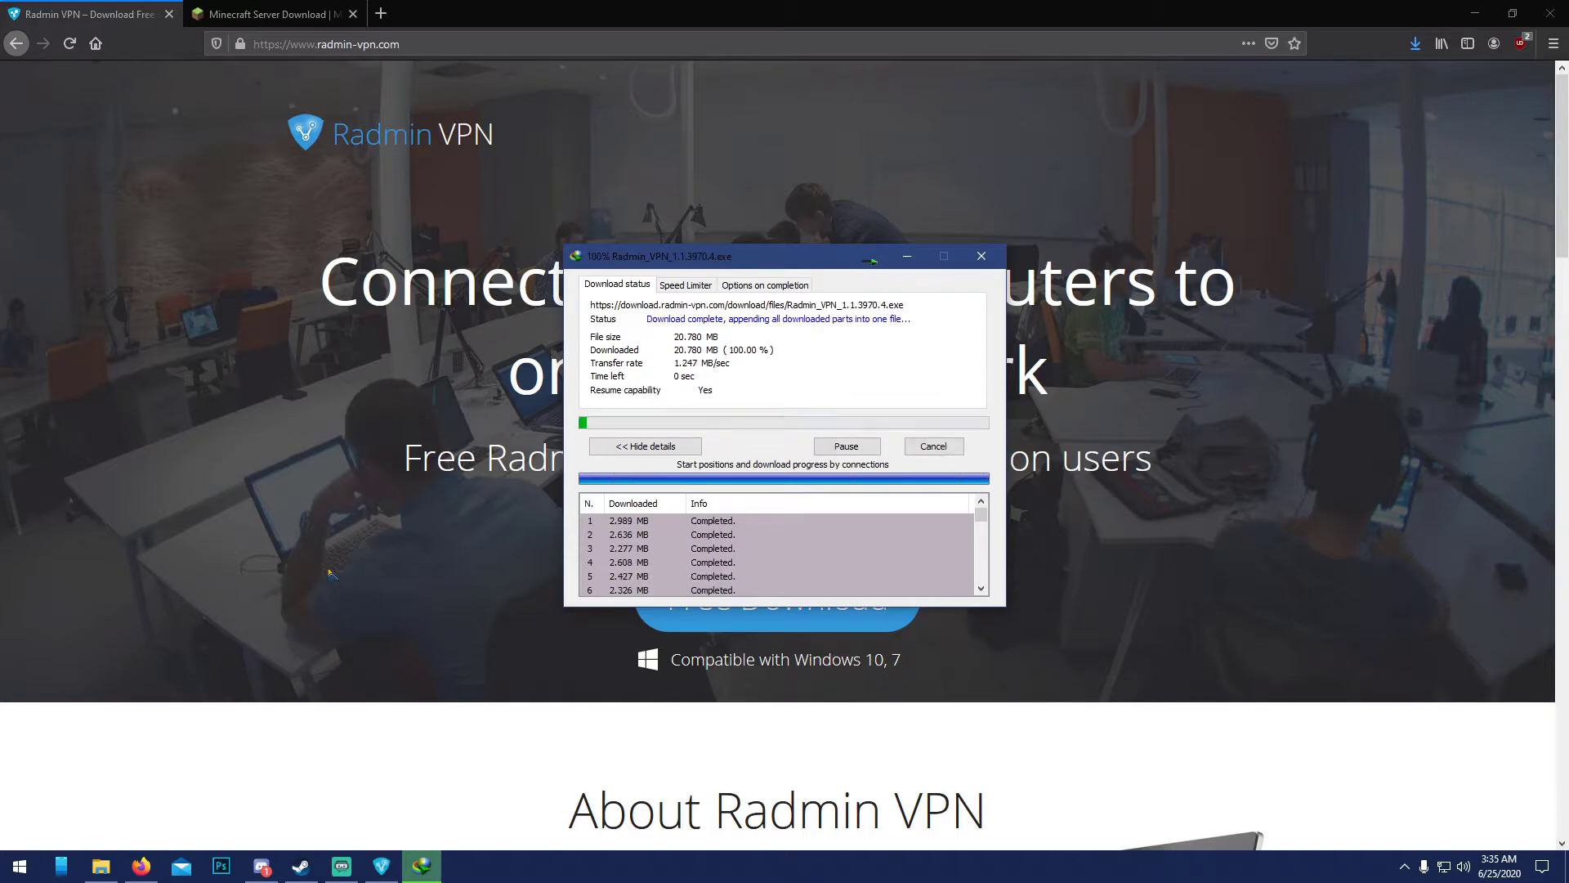
# Step: Run Radmin_VPN_1.1.3970.4 from Downloads, cancel its language prompt, and minimize Explorer
pyautogui.click(101, 865)
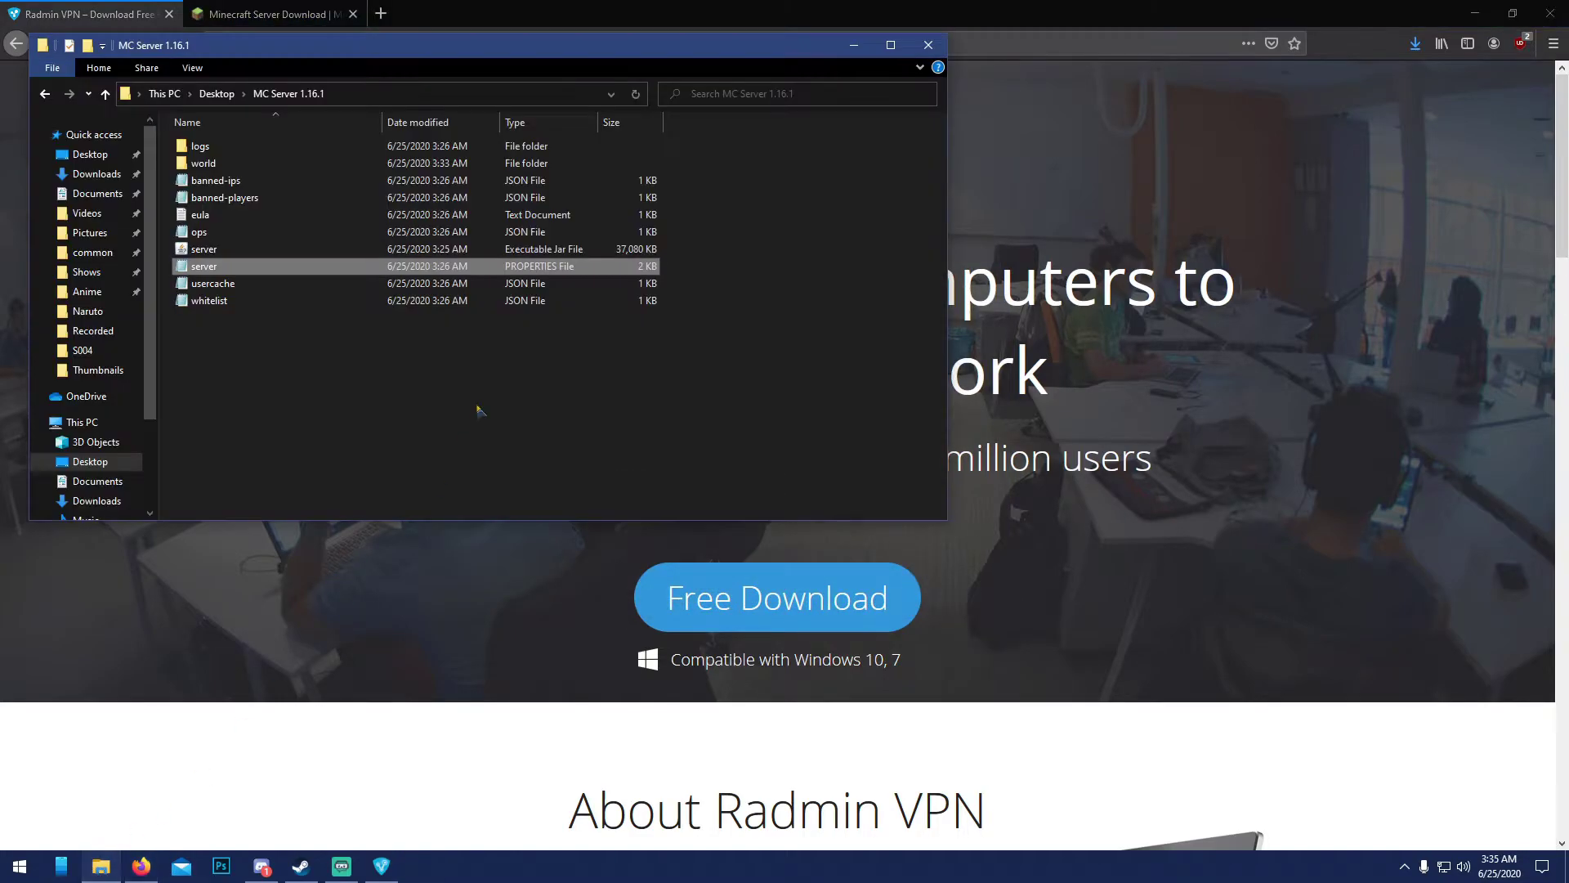
pyautogui.click(96, 173)
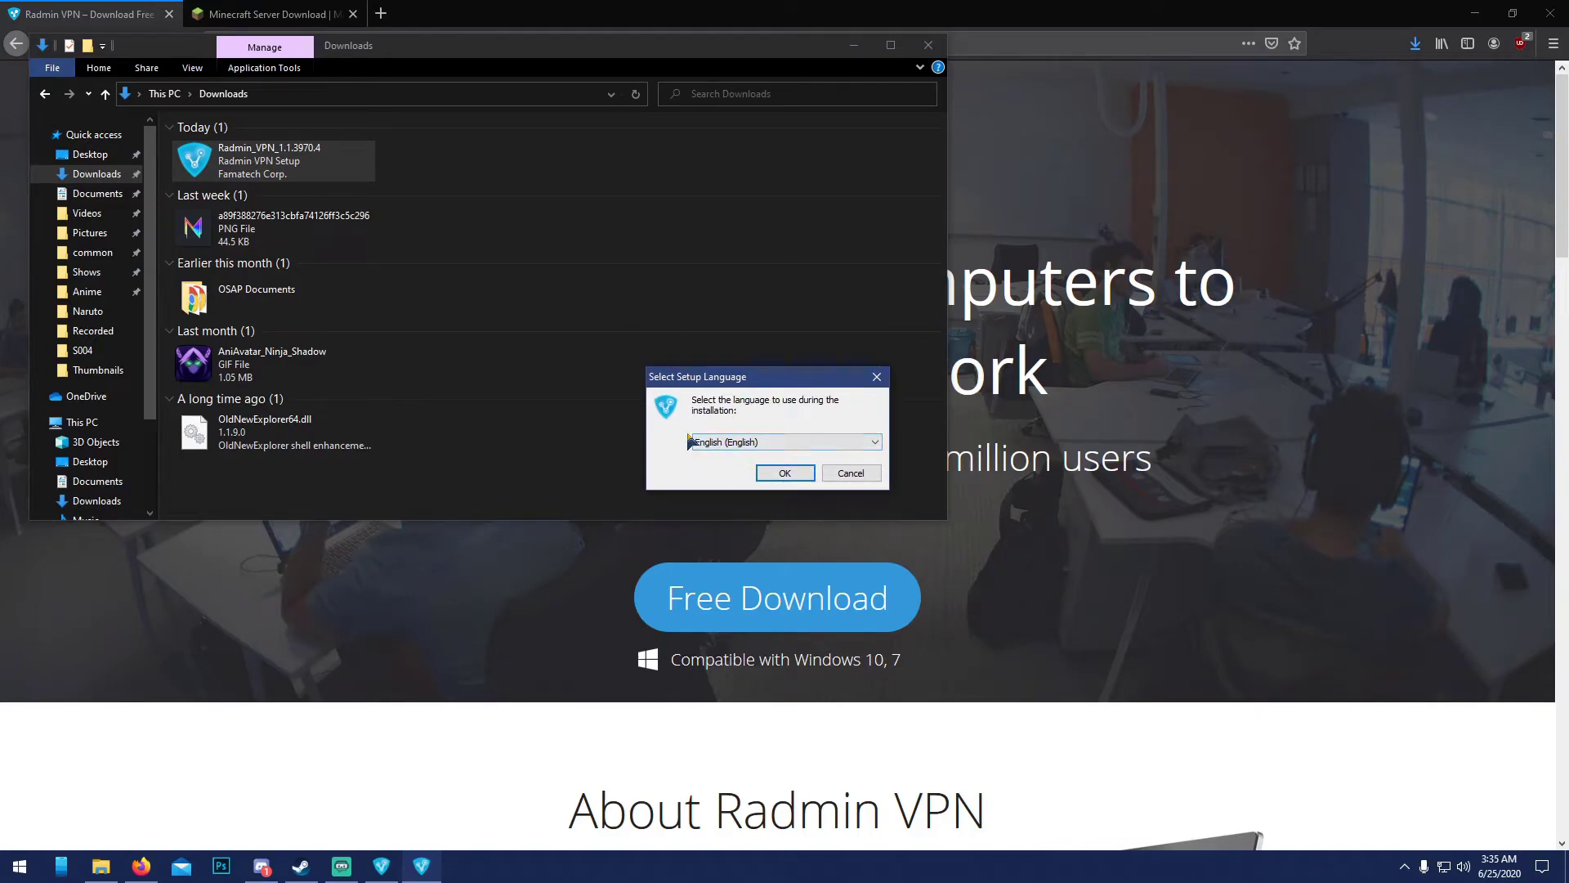
pyautogui.click(851, 472)
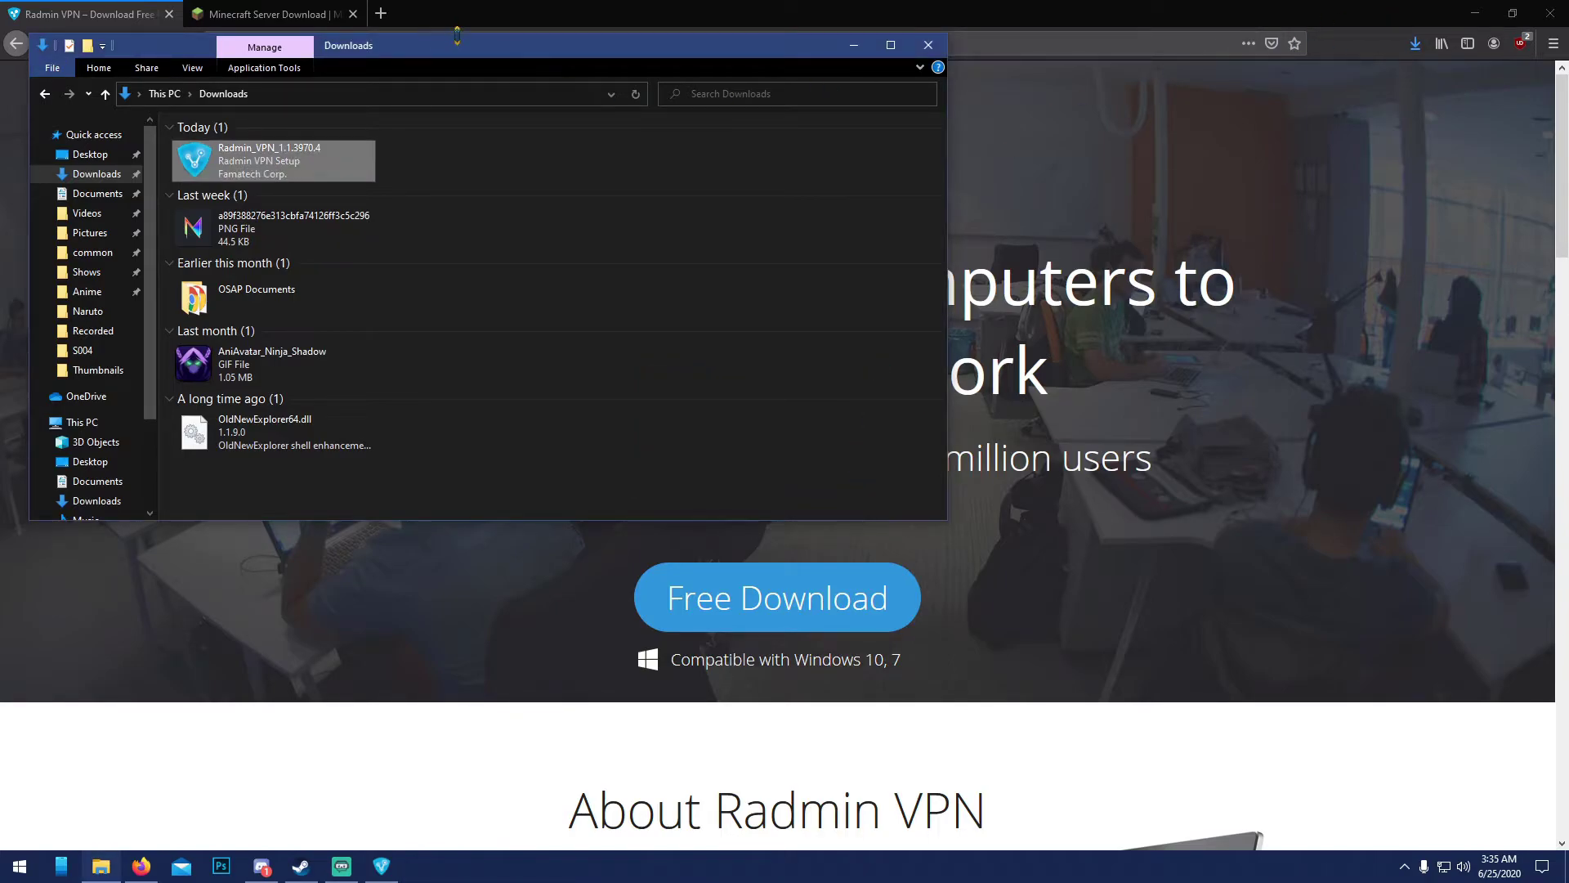
pyautogui.moveTo(455, 40); pyautogui.dragTo(436, 45)
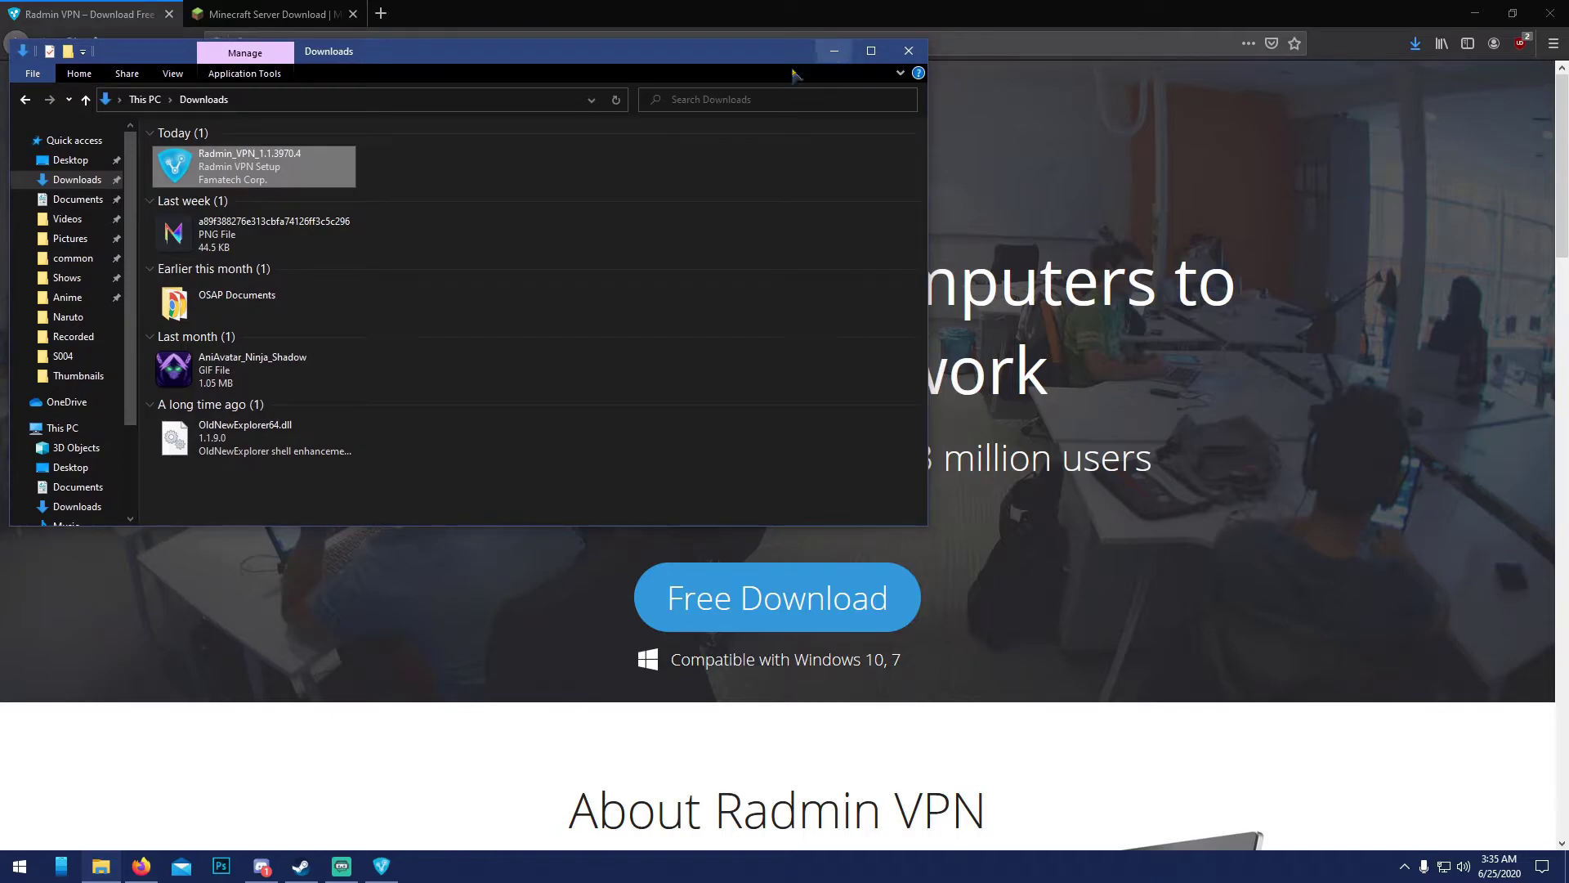
pyautogui.click(834, 51)
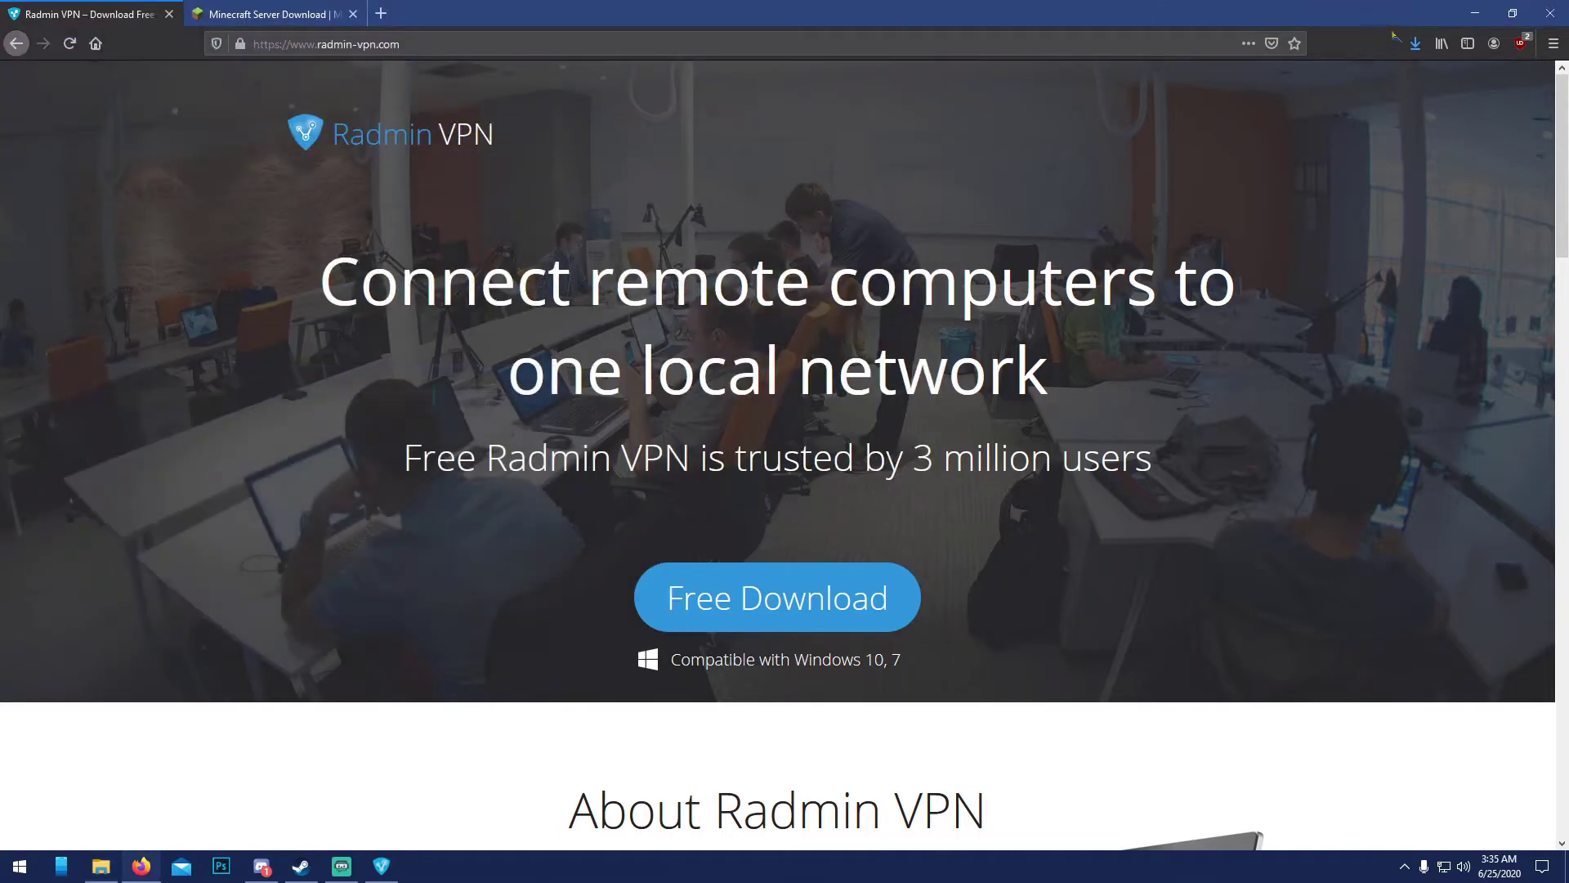
# Step: Enlarge and raise the Radmin VPN window, then switch the VPN on to go Online
pyautogui.click(1475, 12)
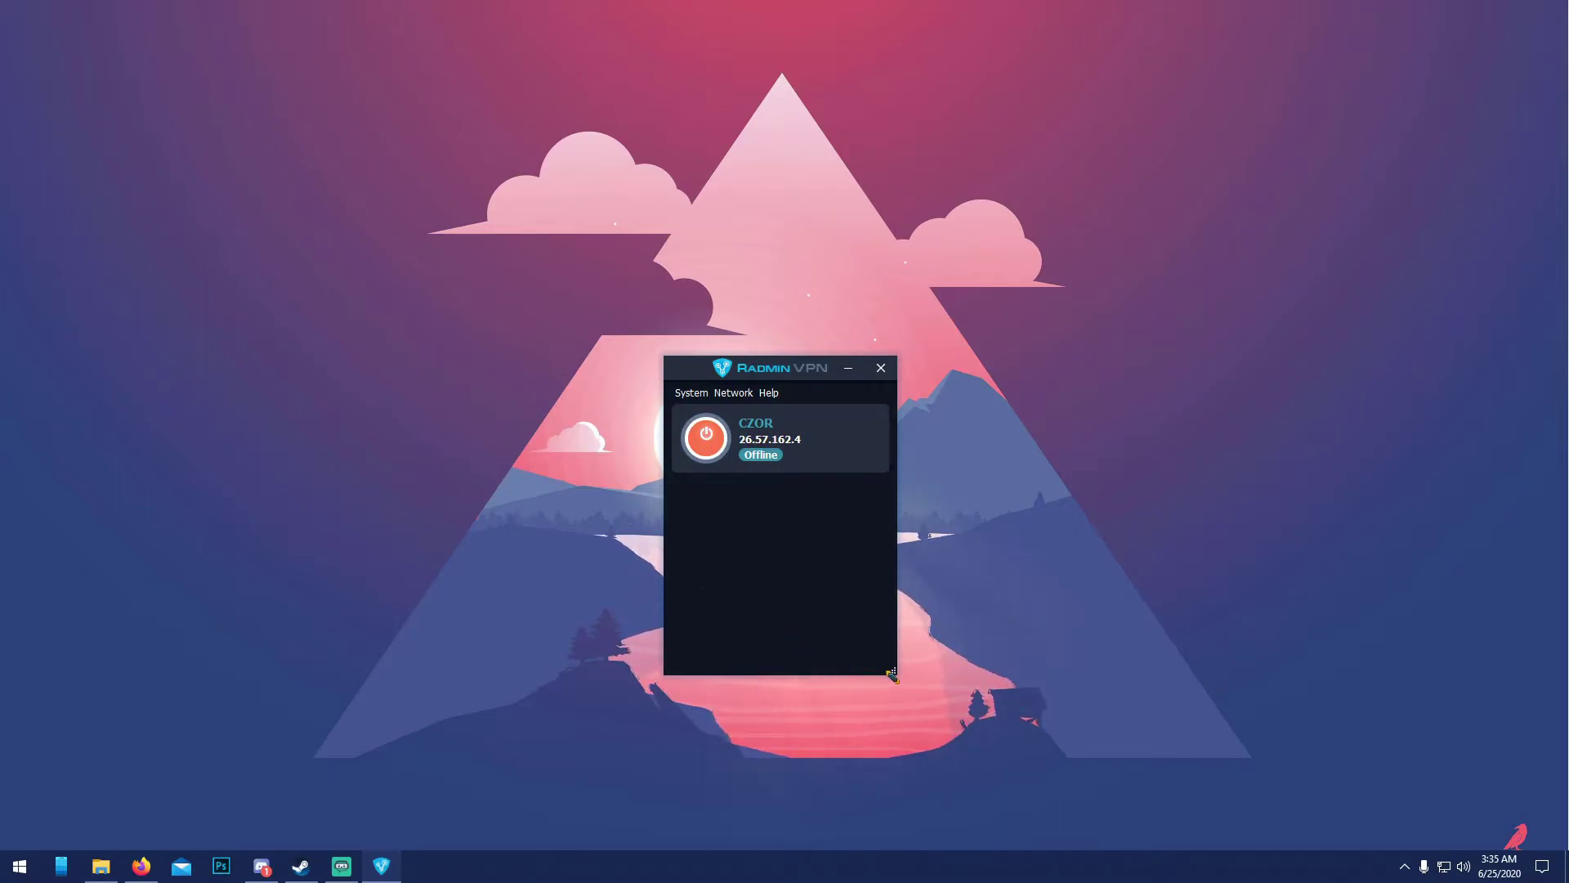
pyautogui.moveTo(892, 671); pyautogui.dragTo(896, 733)
pyautogui.moveTo(792, 369); pyautogui.dragTo(785, 269)
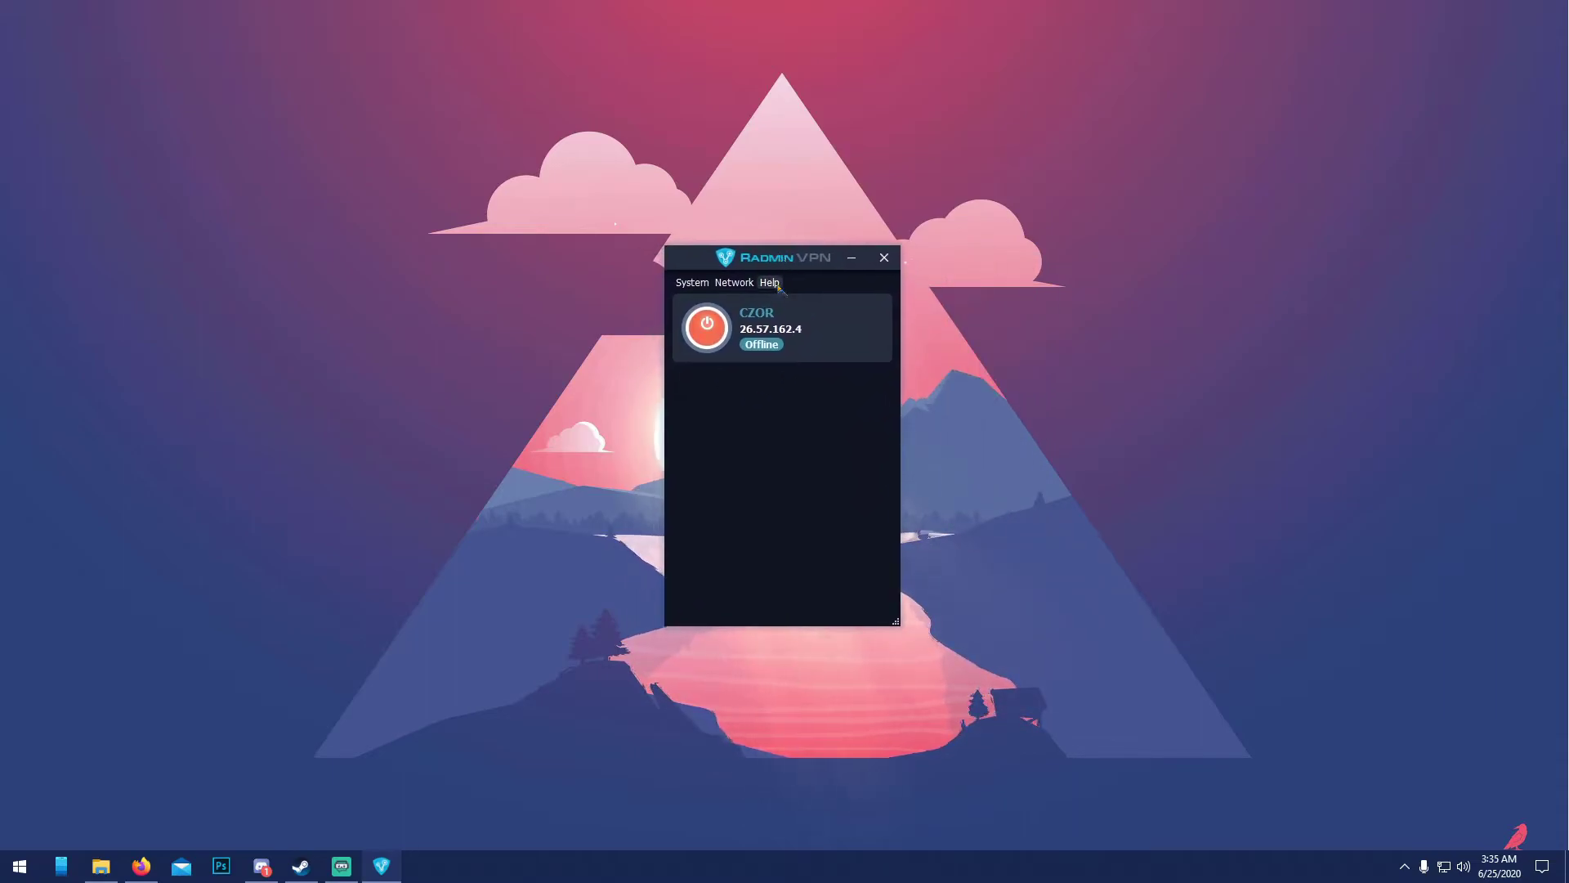
pyautogui.click(712, 345)
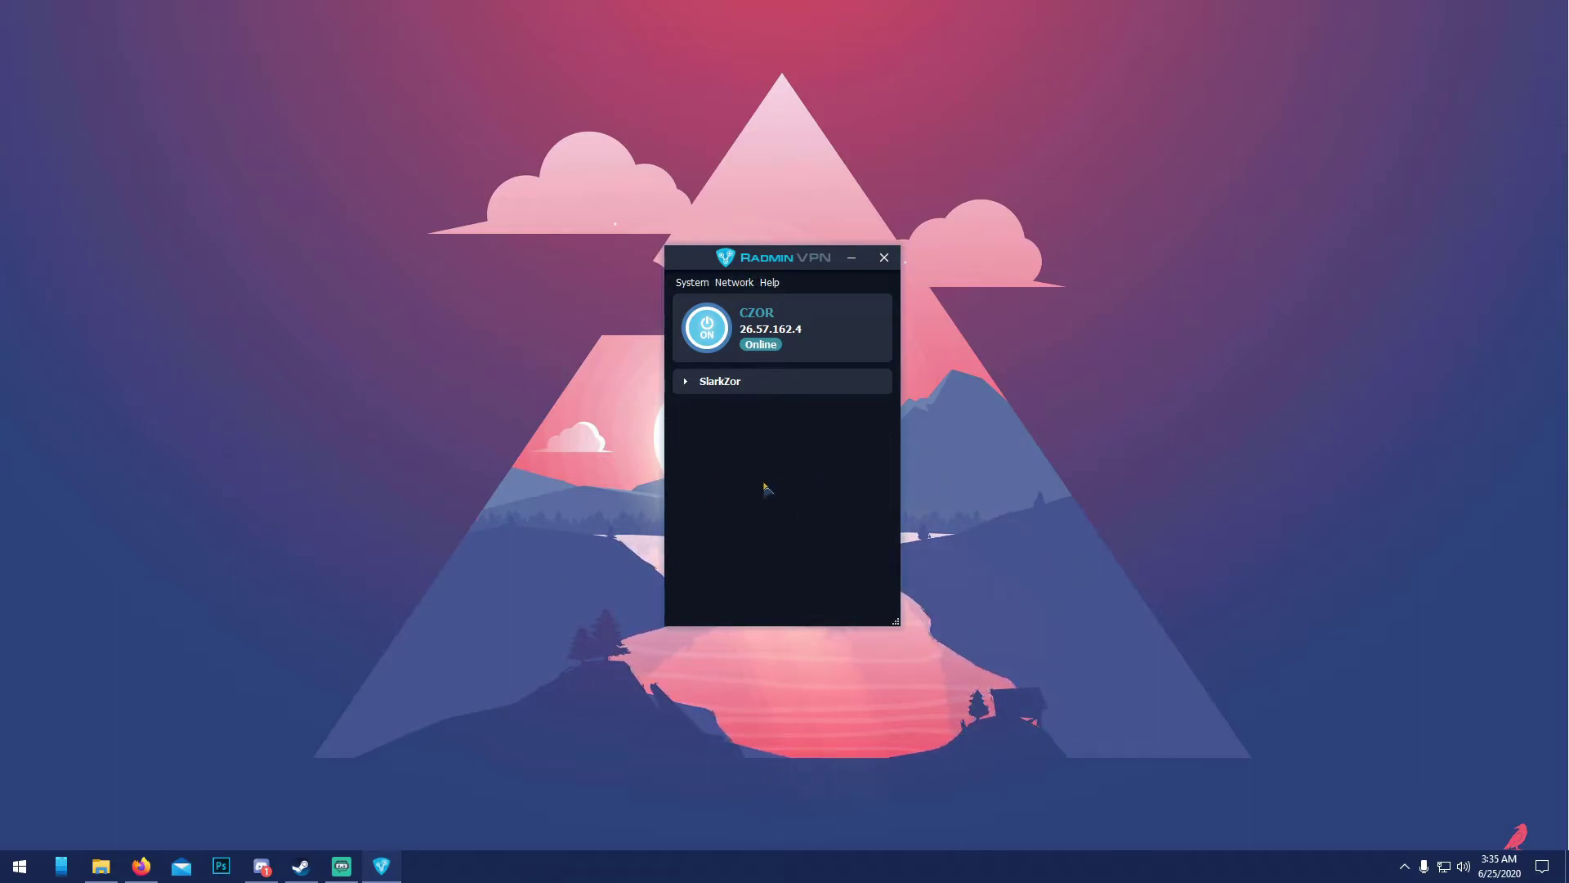
# Step: Create a new Radmin VPN network named CZORYOUTUBETEST123, protected by a confirmed password
pyautogui.click(733, 283)
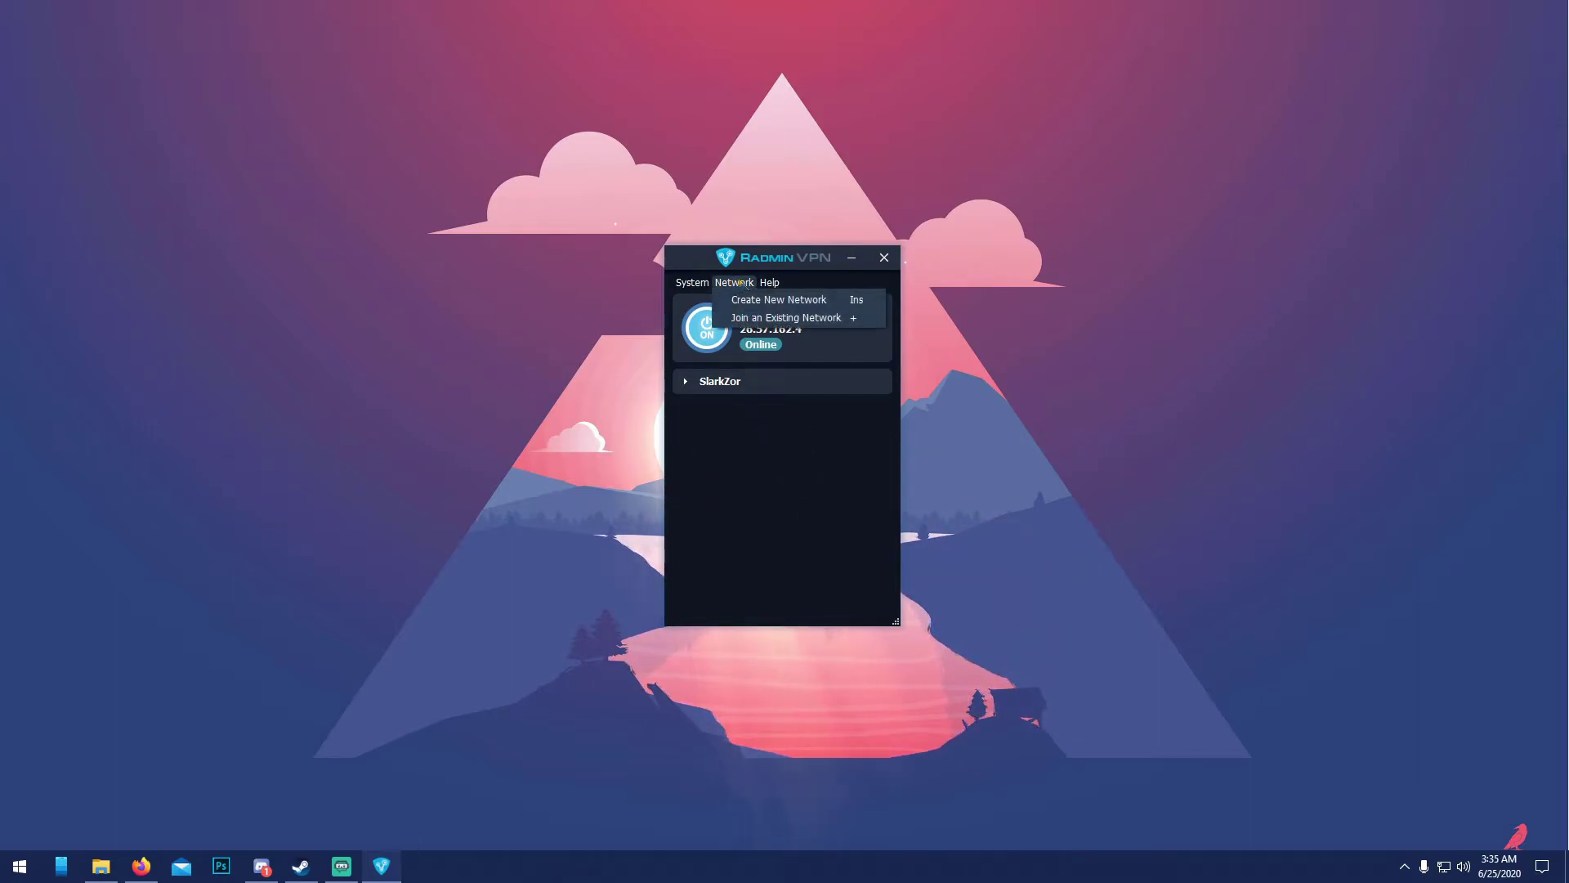
pyautogui.click(758, 301)
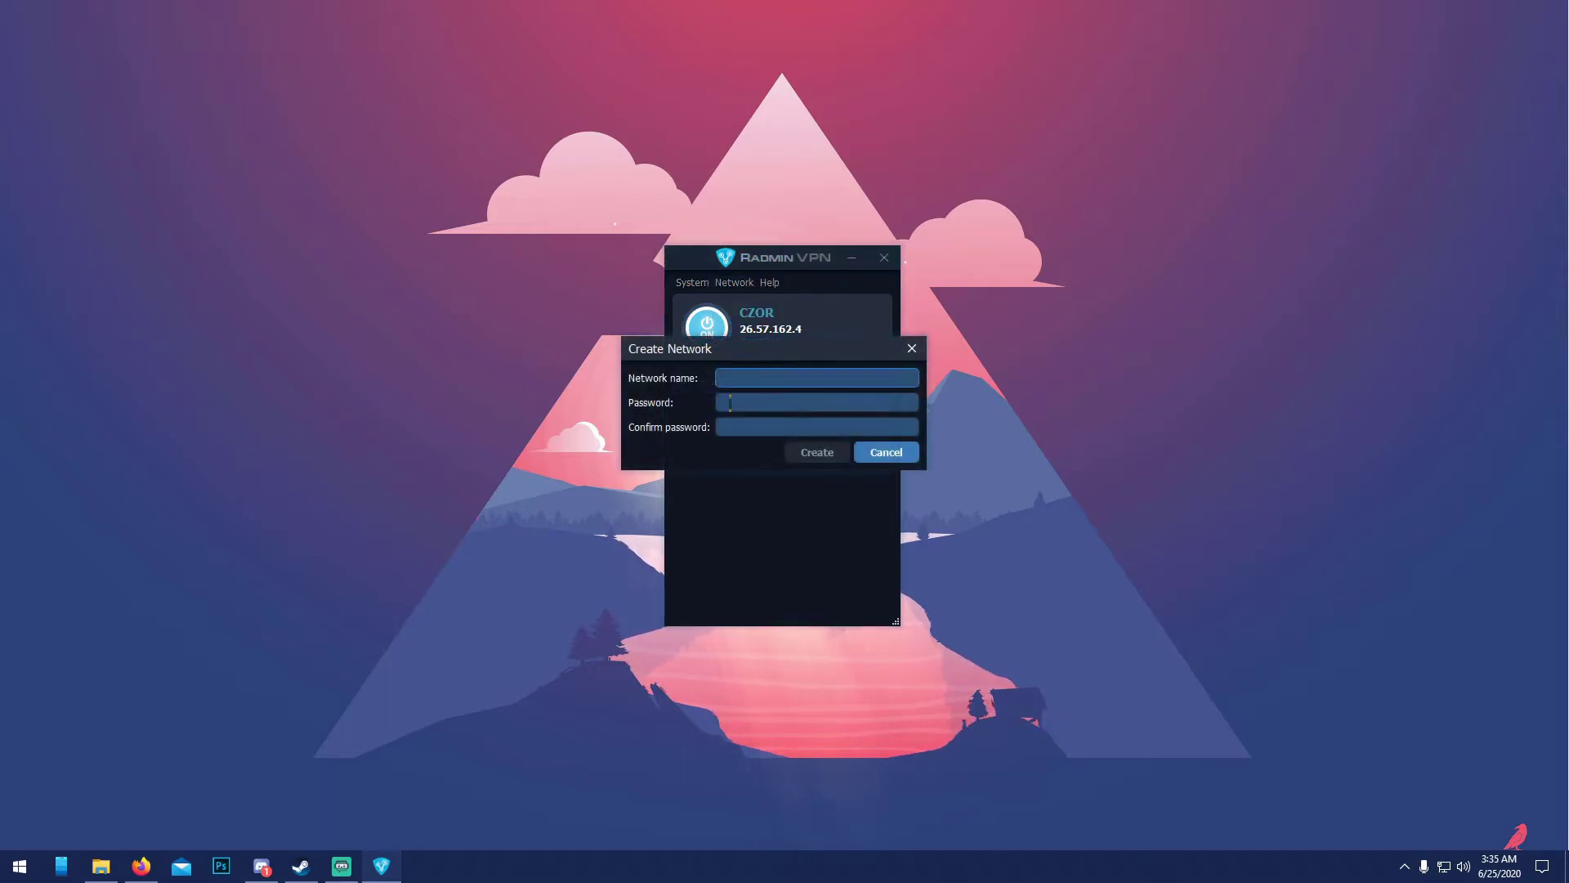
pyautogui.write('CZORYOUTUBETEST')
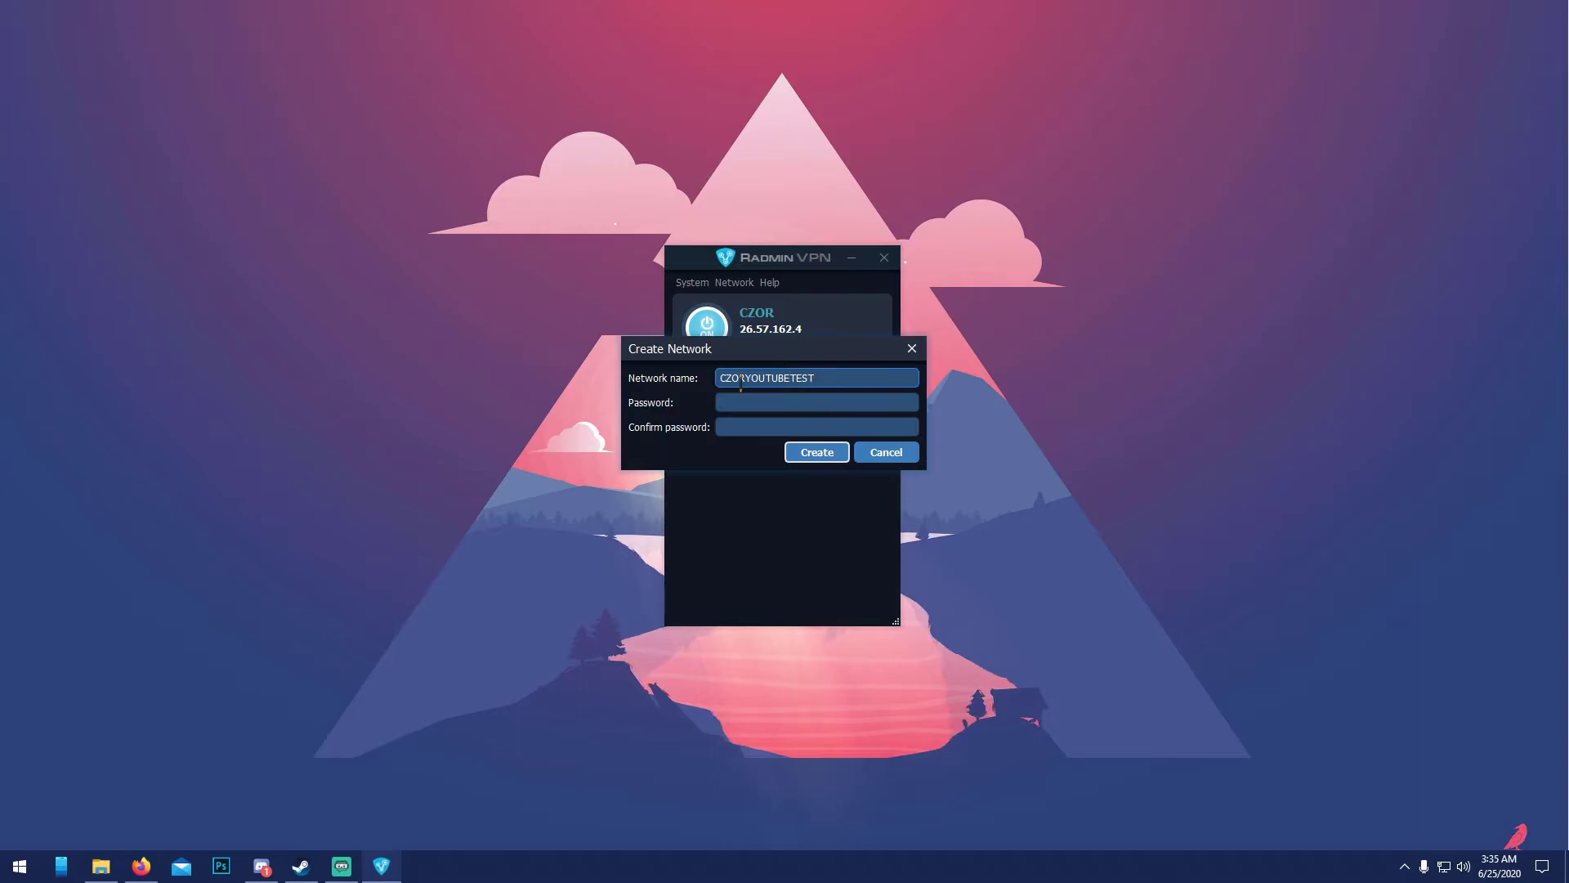
pyautogui.write('123')
pyautogui.click(749, 401)
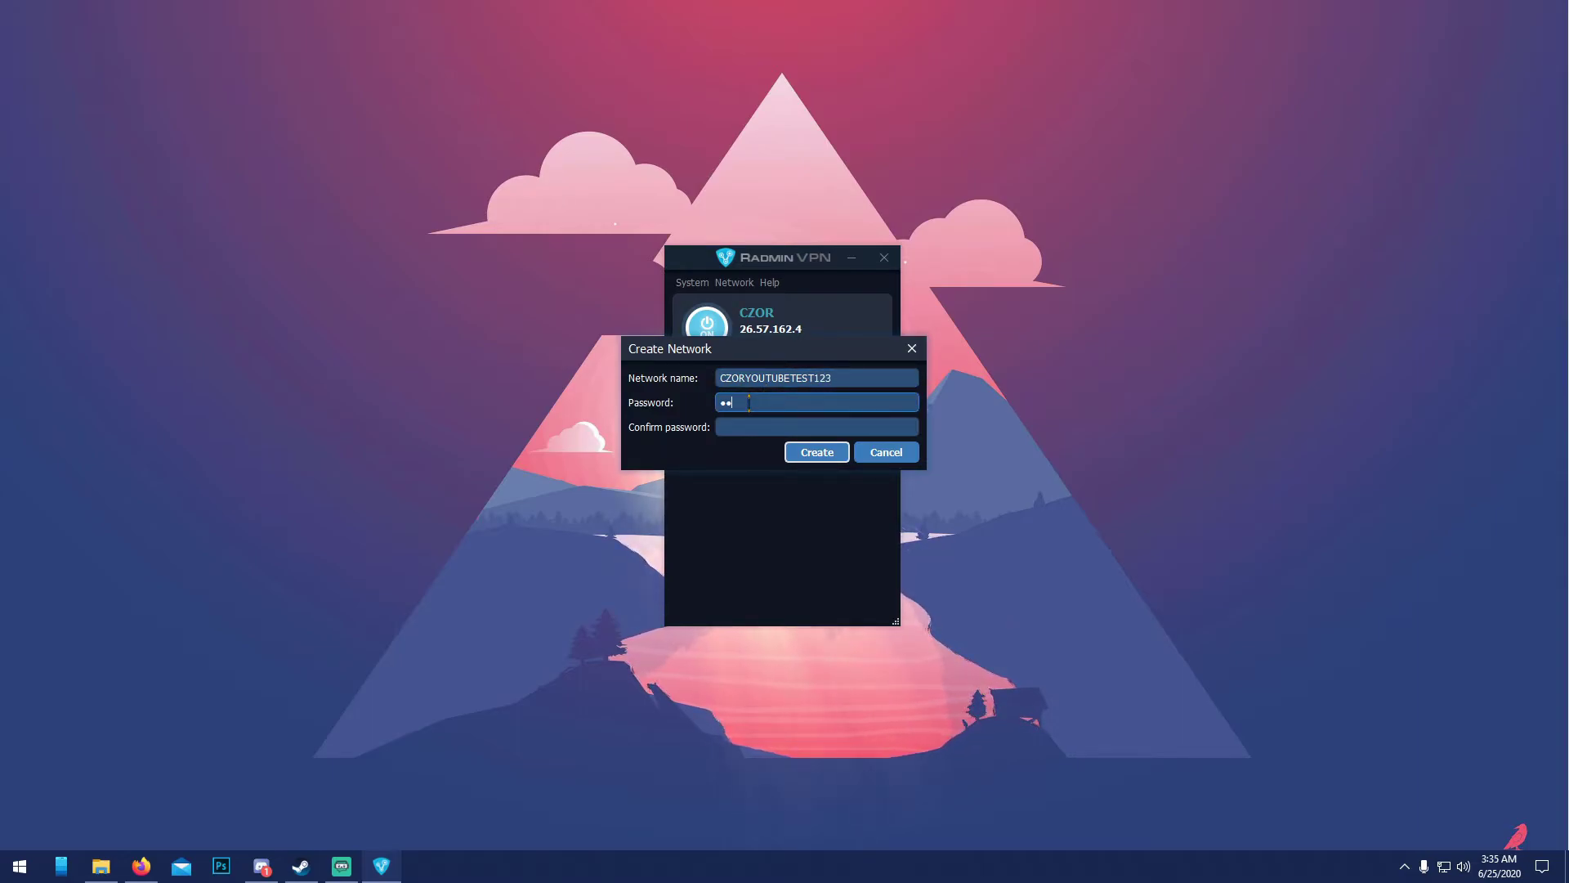
pyautogui.click(748, 427)
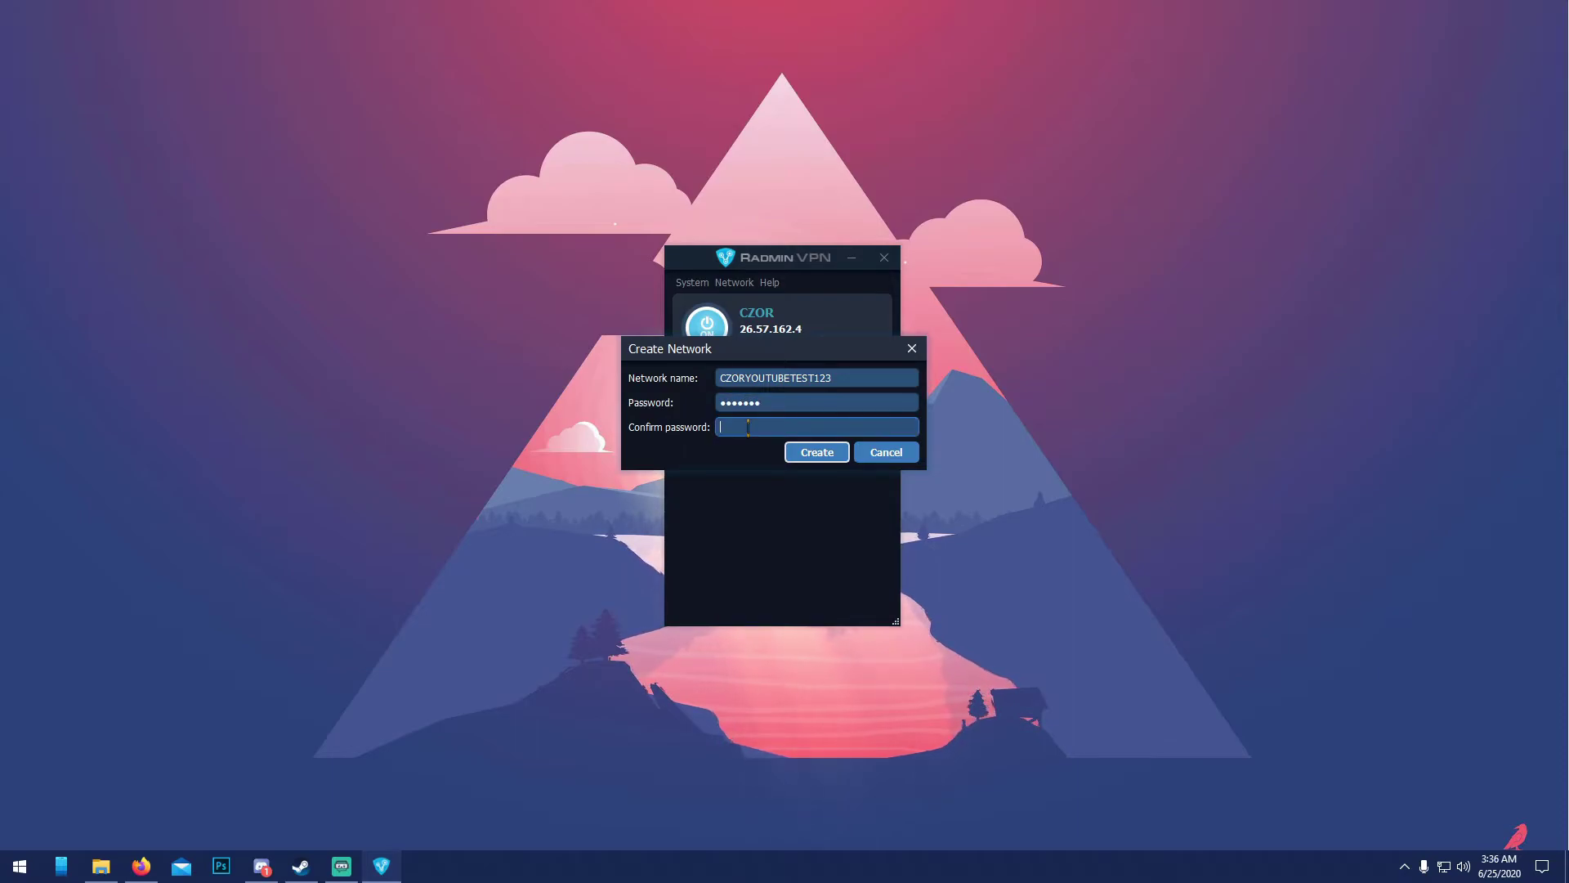
pyautogui.write('•••••••')
pyautogui.click(821, 456)
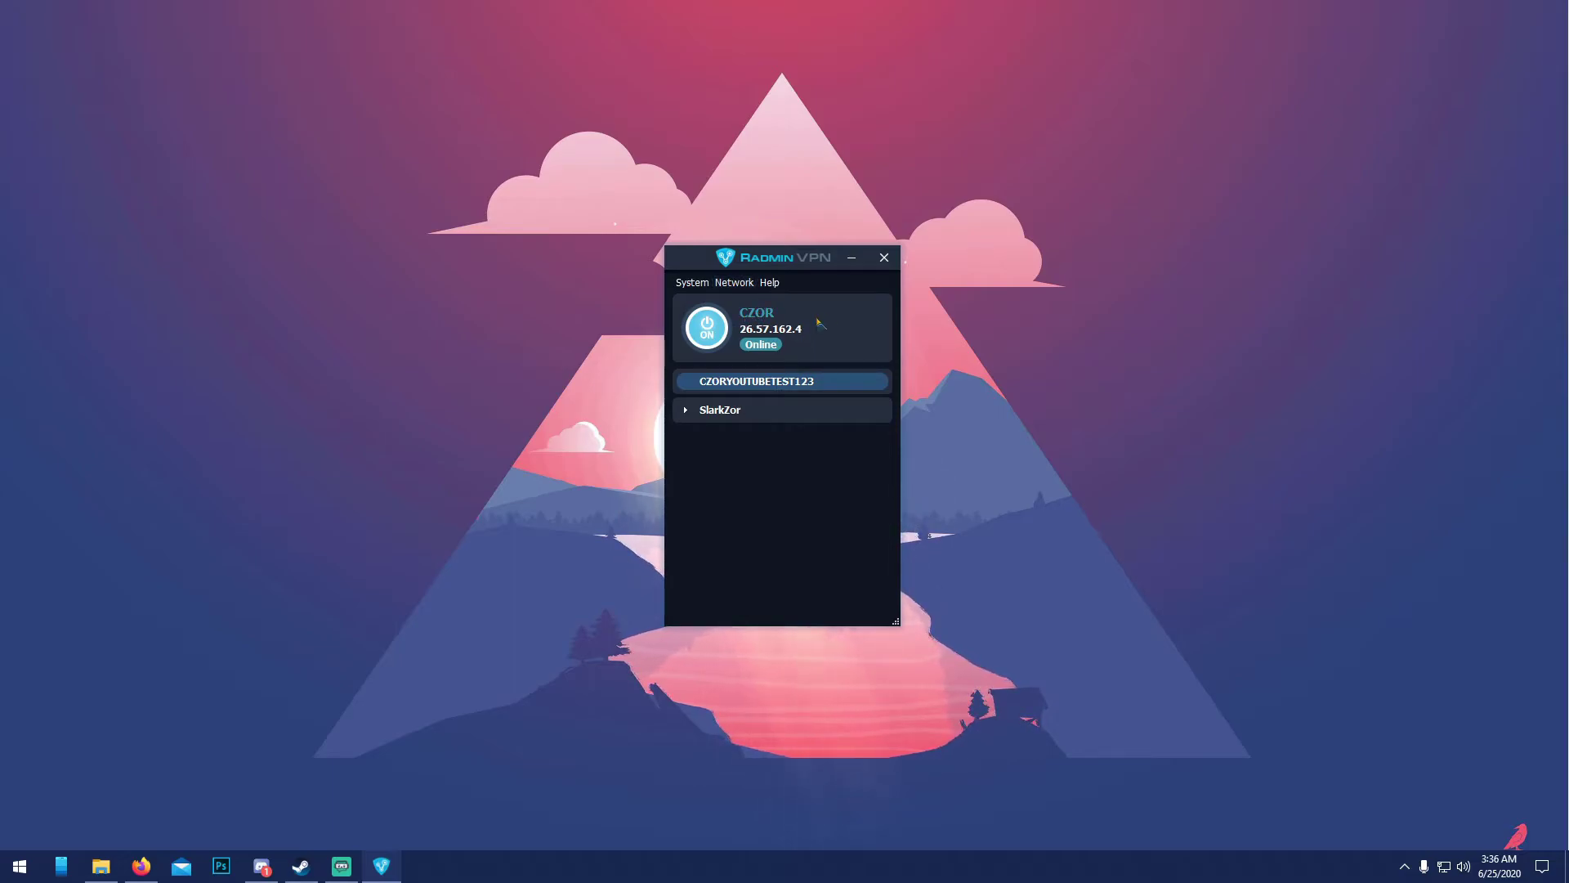
# Step: Open the Join an Existing Network dialog, move it beside the main window, then close it
pyautogui.rightClick(758, 319)
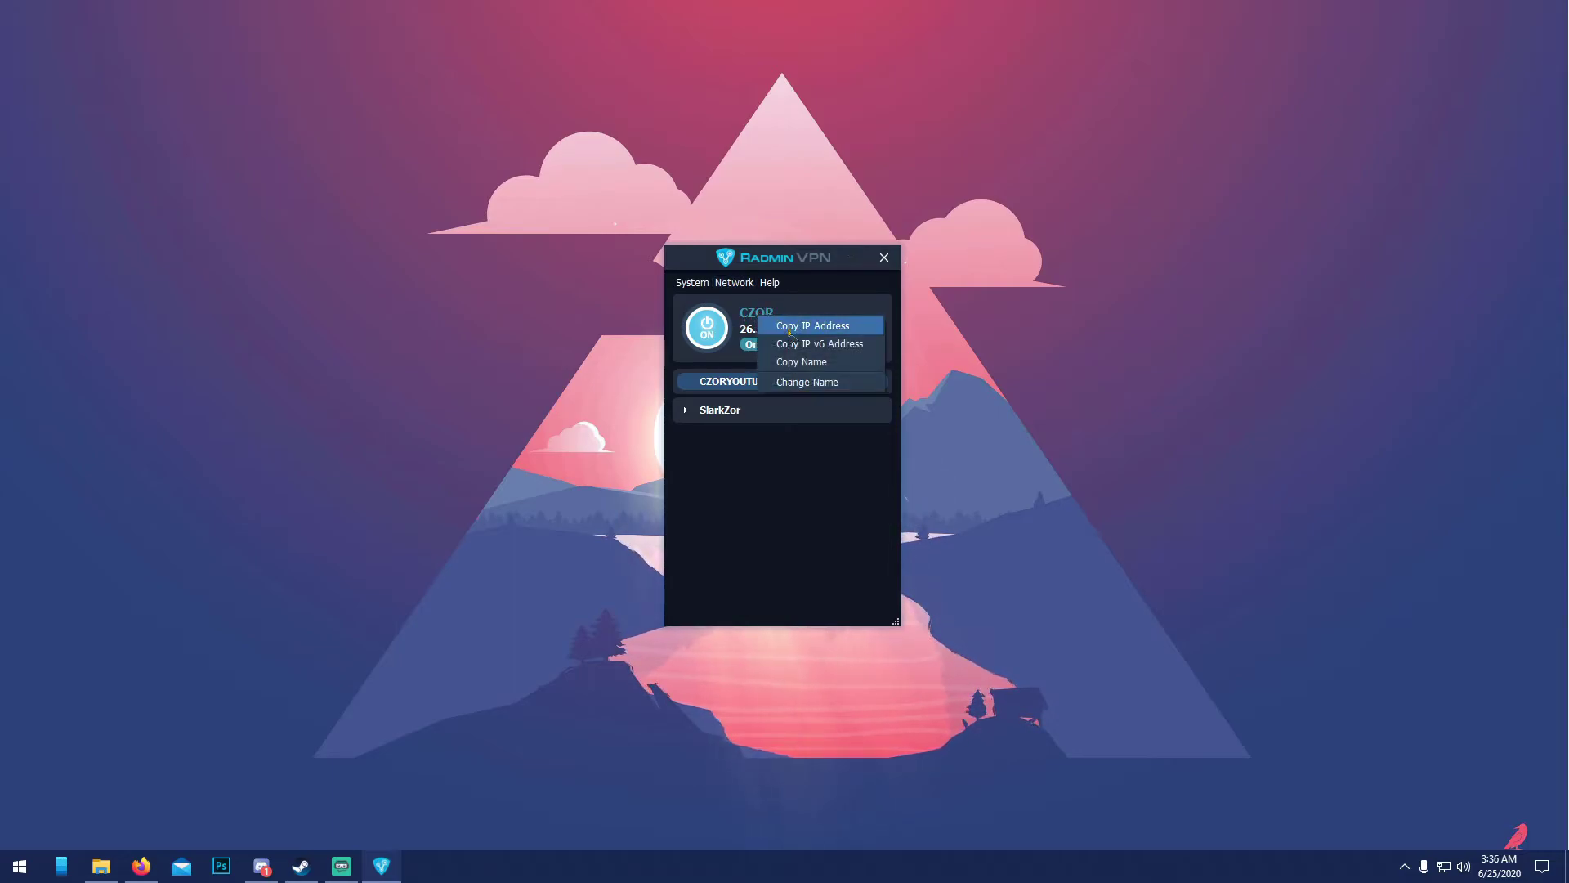
pyautogui.click(796, 382)
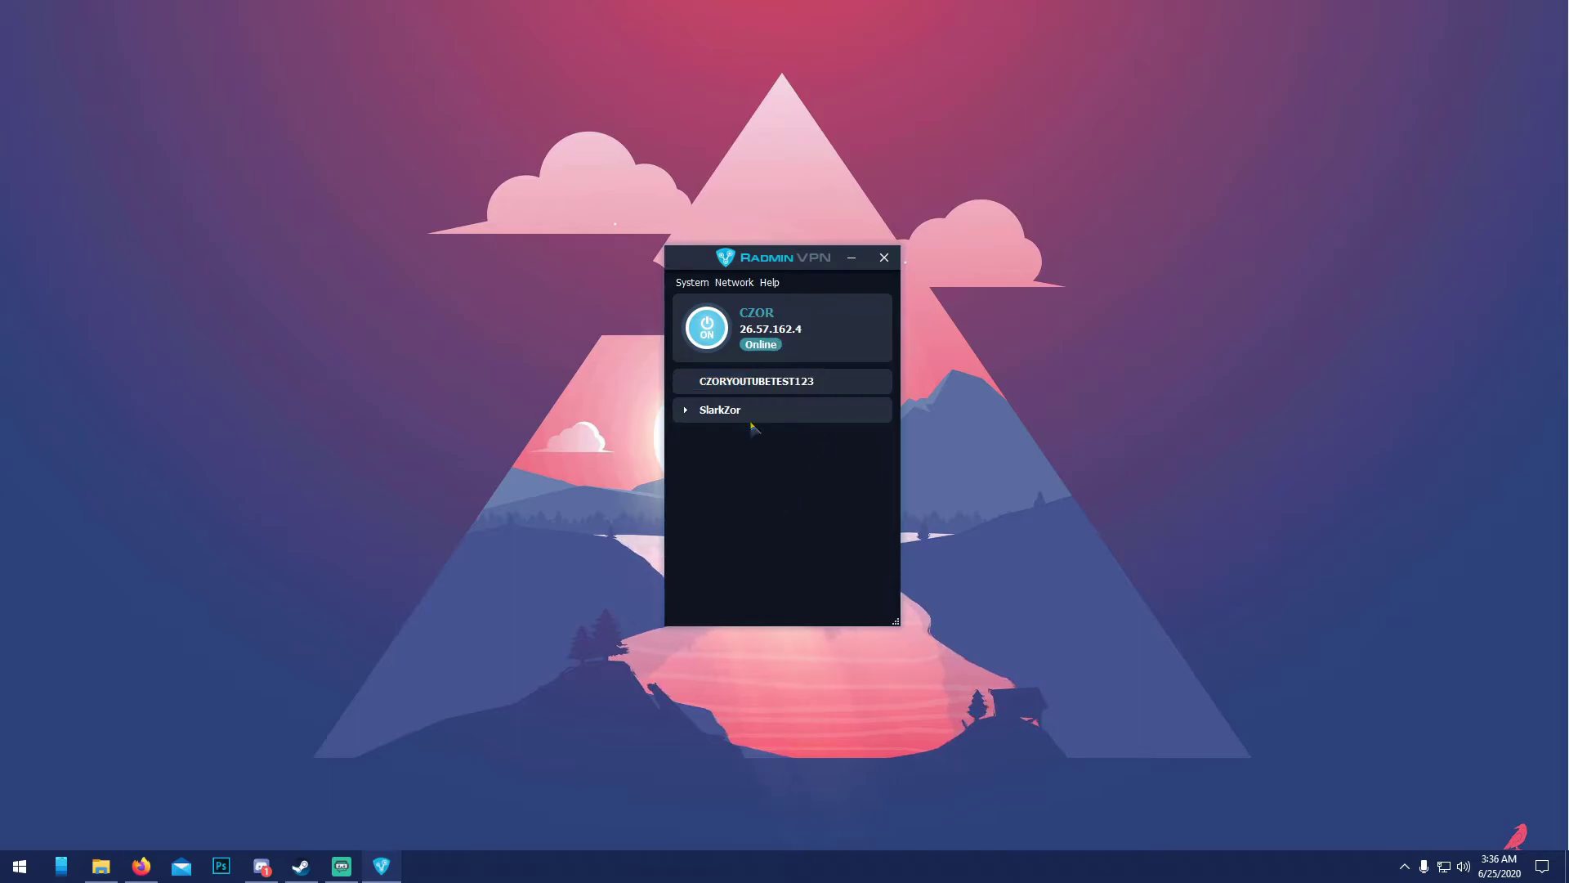
pyautogui.click(734, 283)
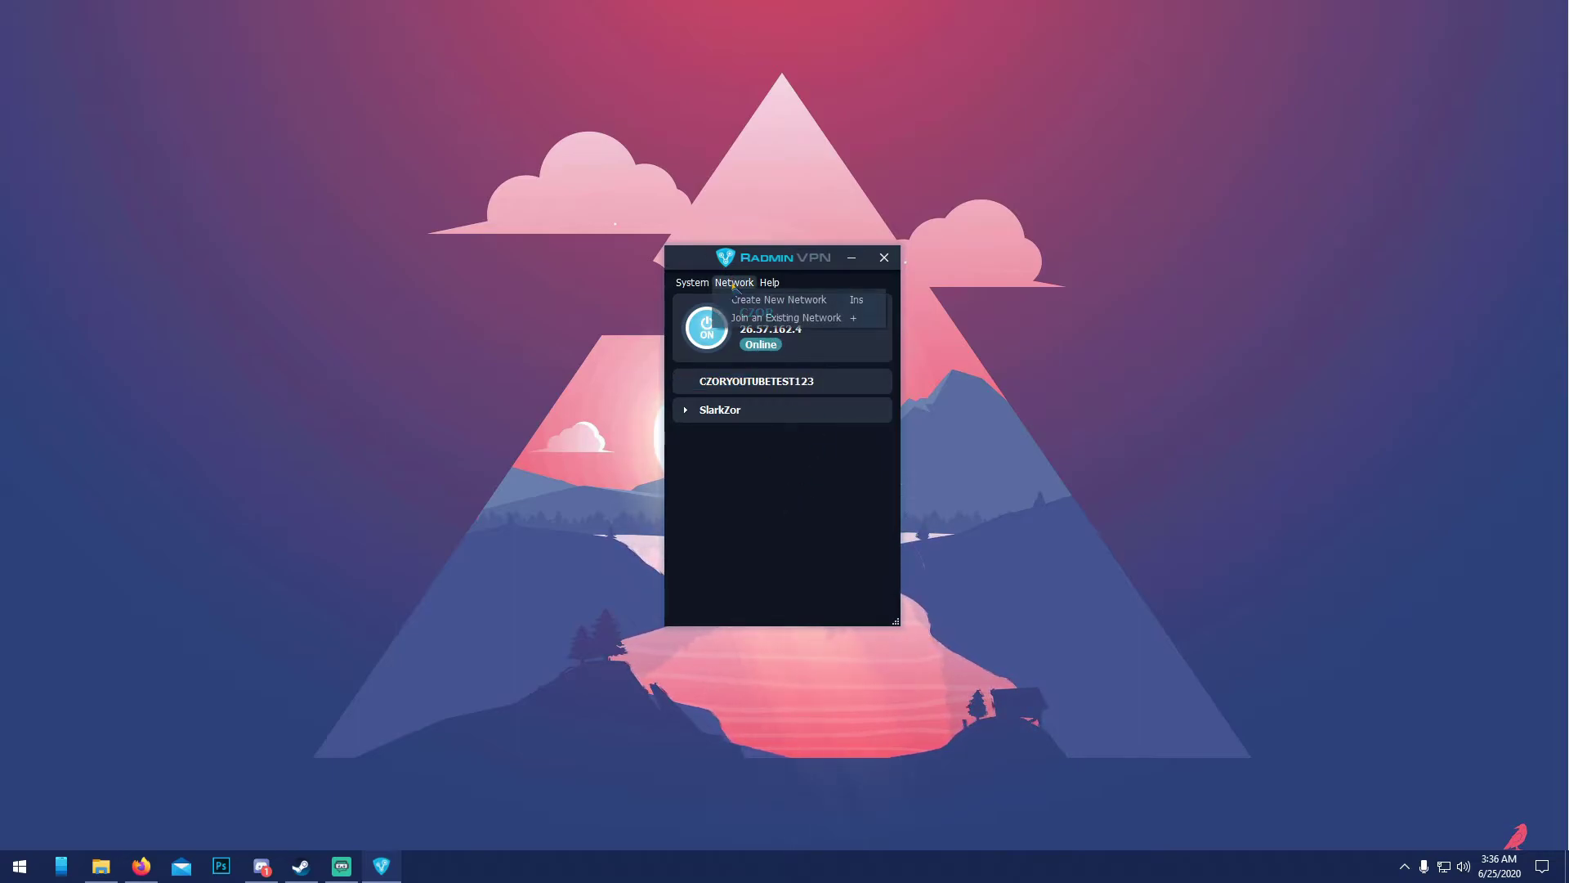
pyautogui.click(760, 318)
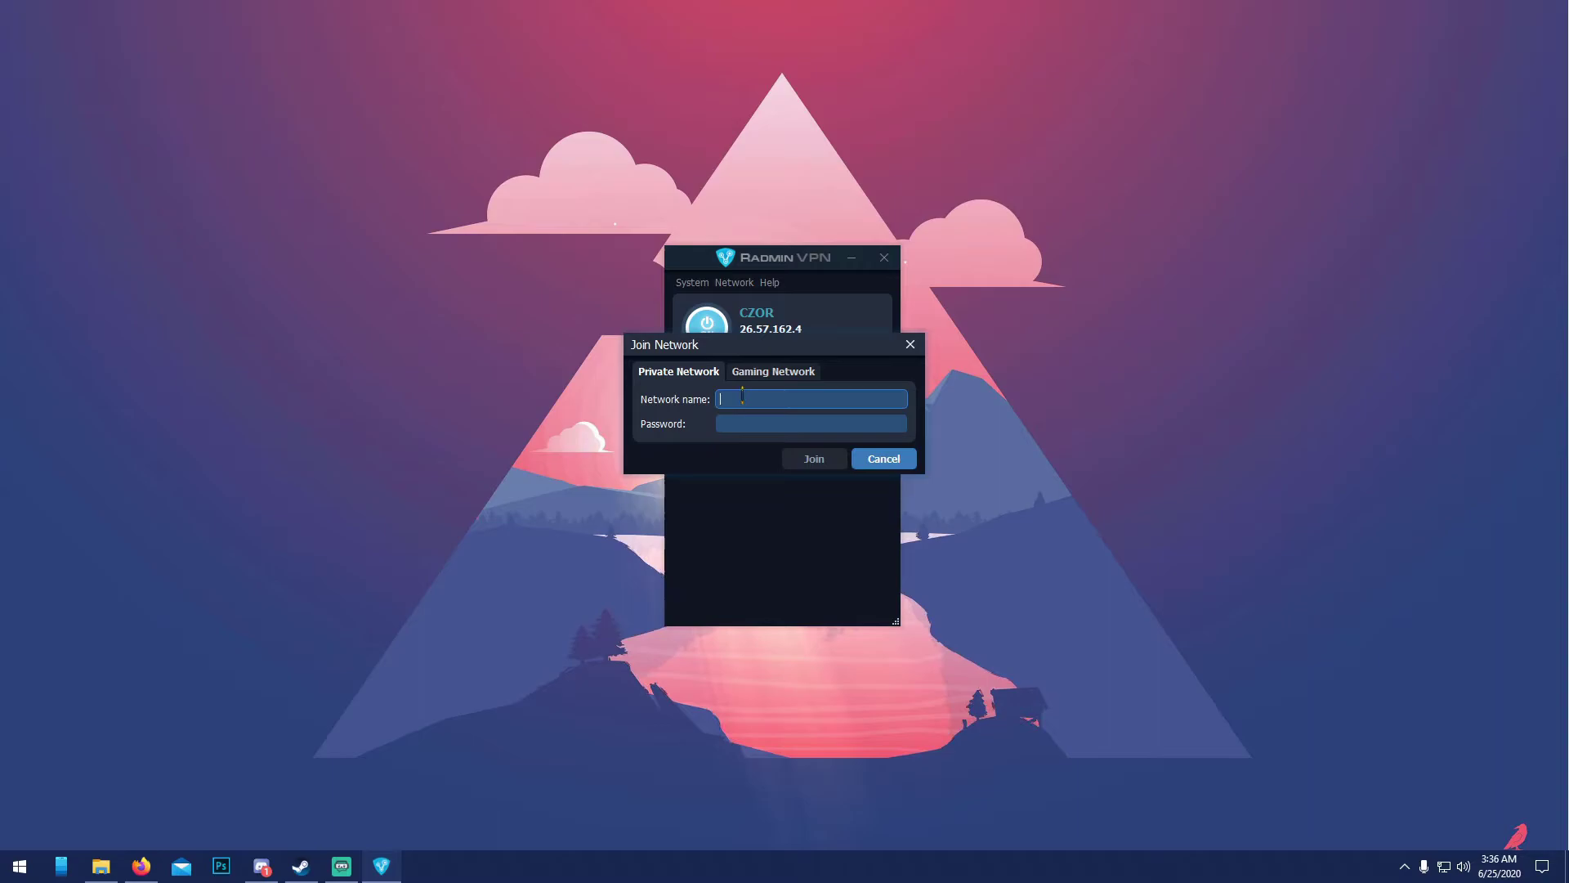
pyautogui.moveTo(733, 350); pyautogui.dragTo(1006, 276)
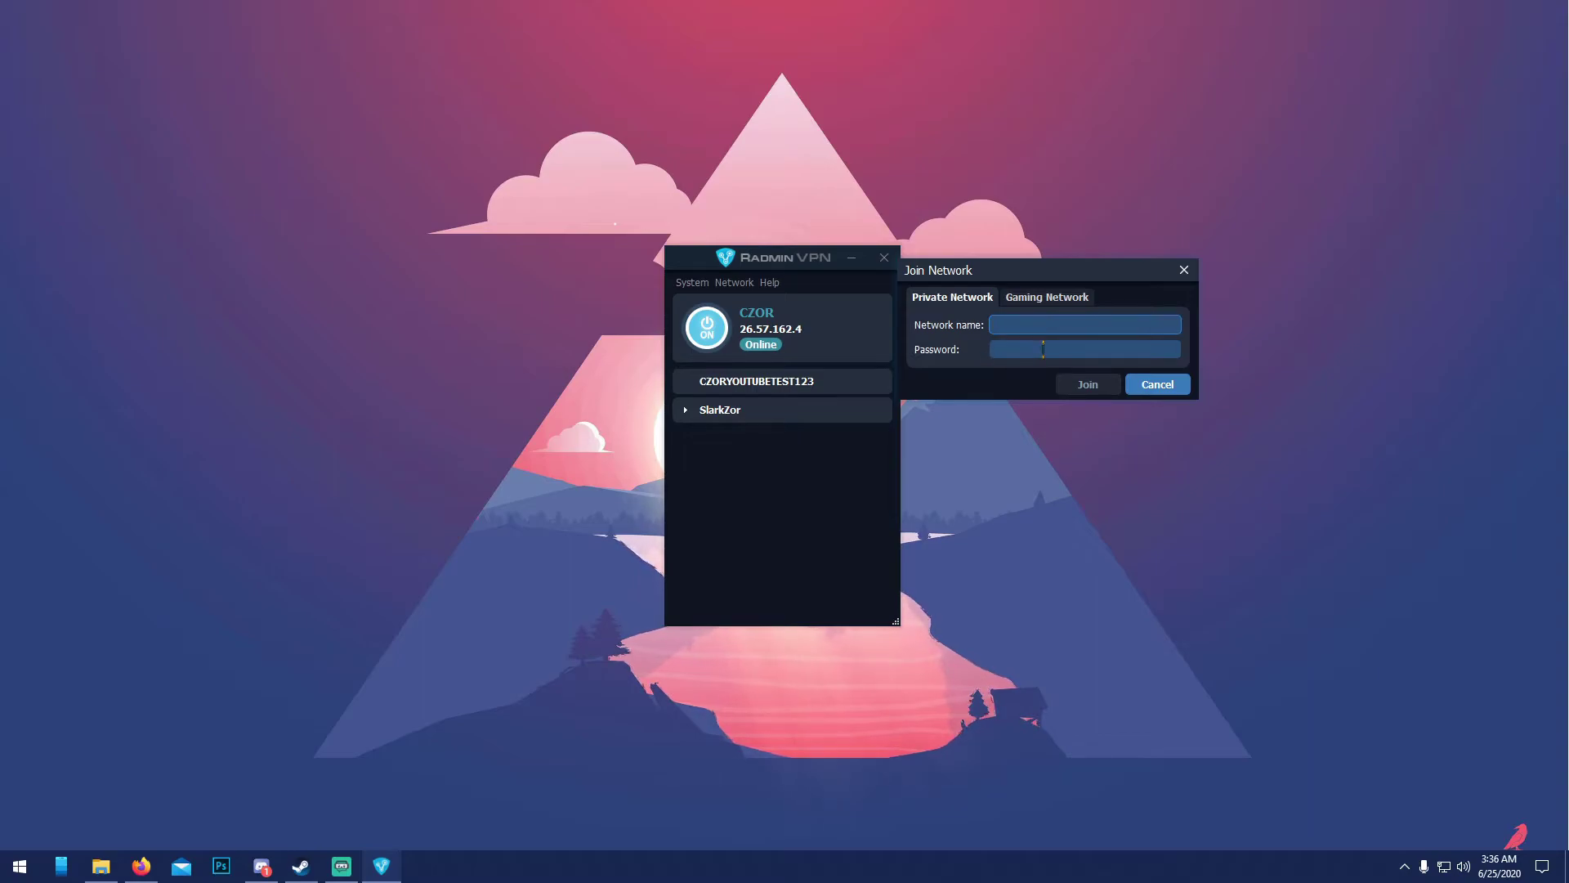
pyautogui.click(1183, 269)
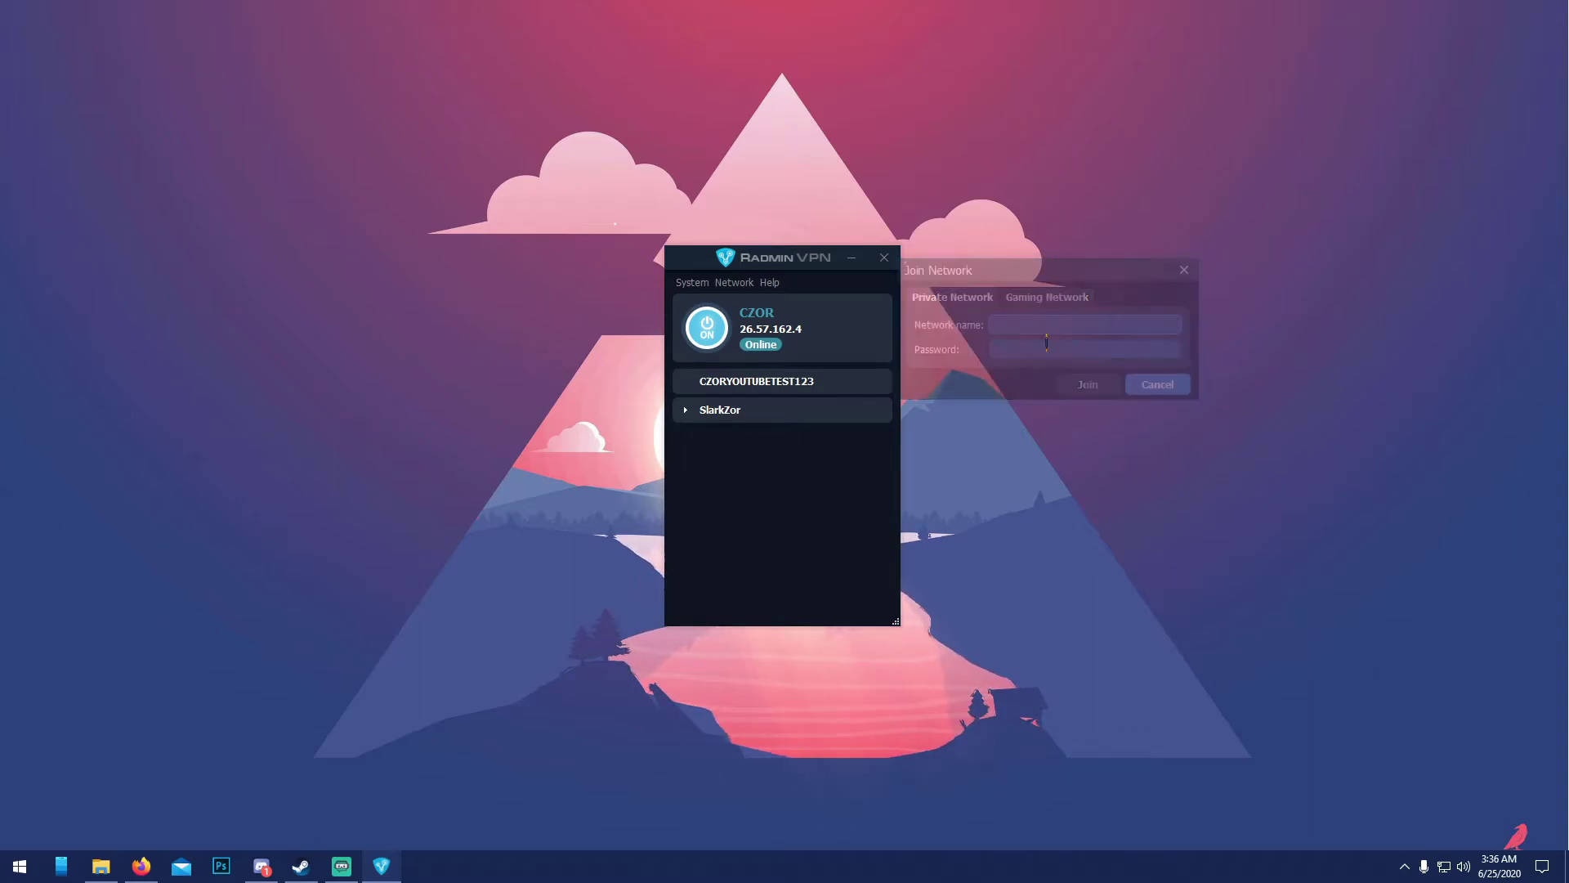
# Step: Expand and collapse the other network's member list, then select the new network
pyautogui.click(723, 410)
pyautogui.click(686, 411)
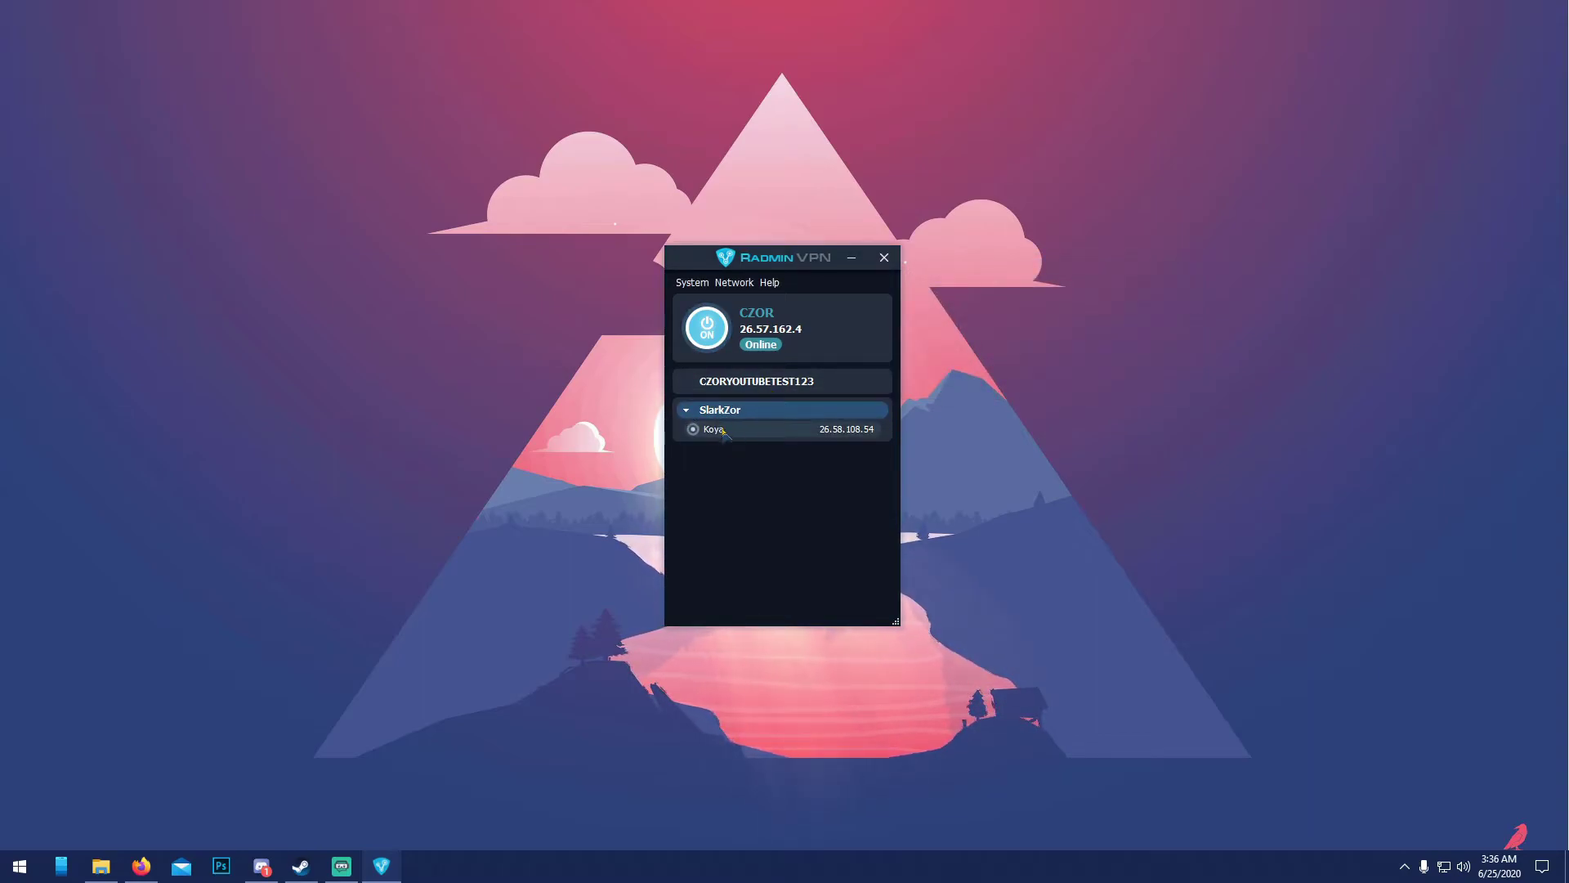
pyautogui.click(686, 411)
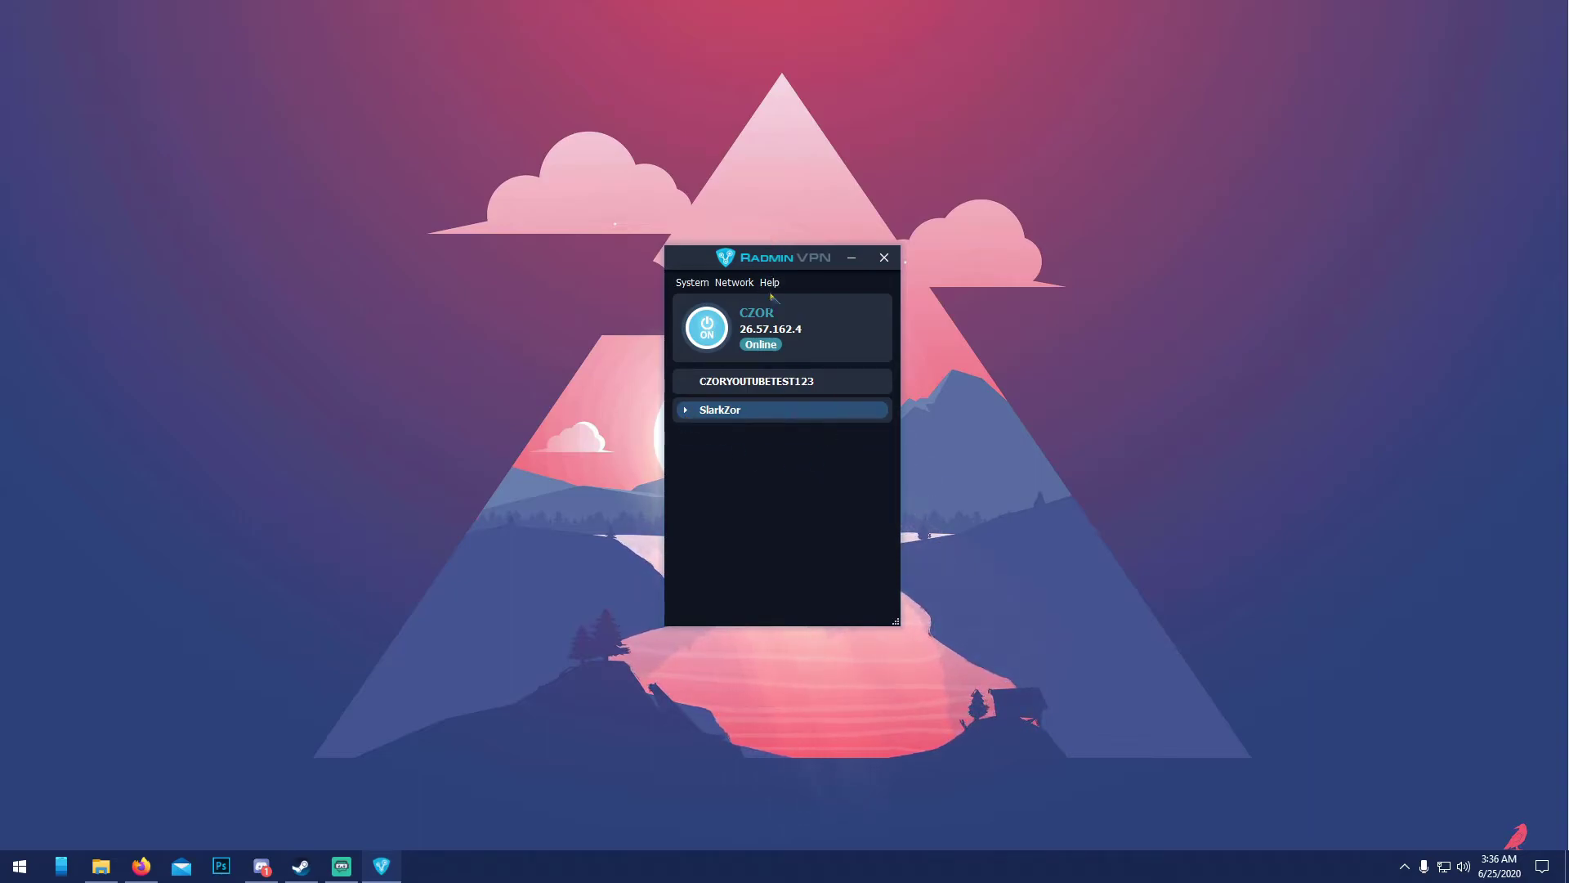
pyautogui.click(773, 379)
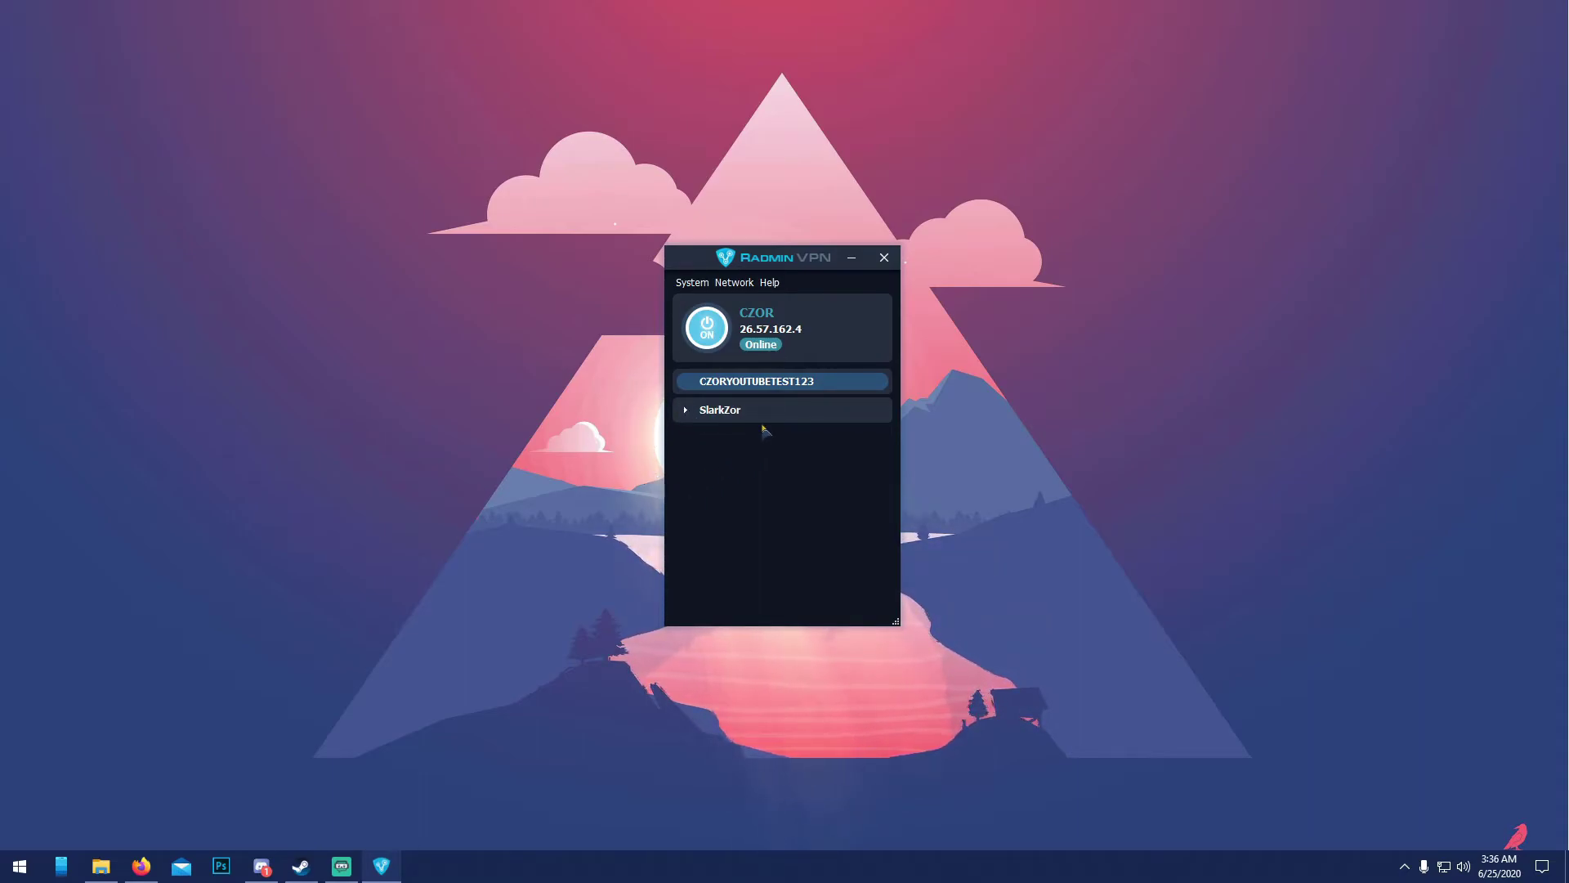
# Step: Look at the Gaming Networks list in the join dialog, close it, and move Radmin VPN right
pyautogui.click(720, 285)
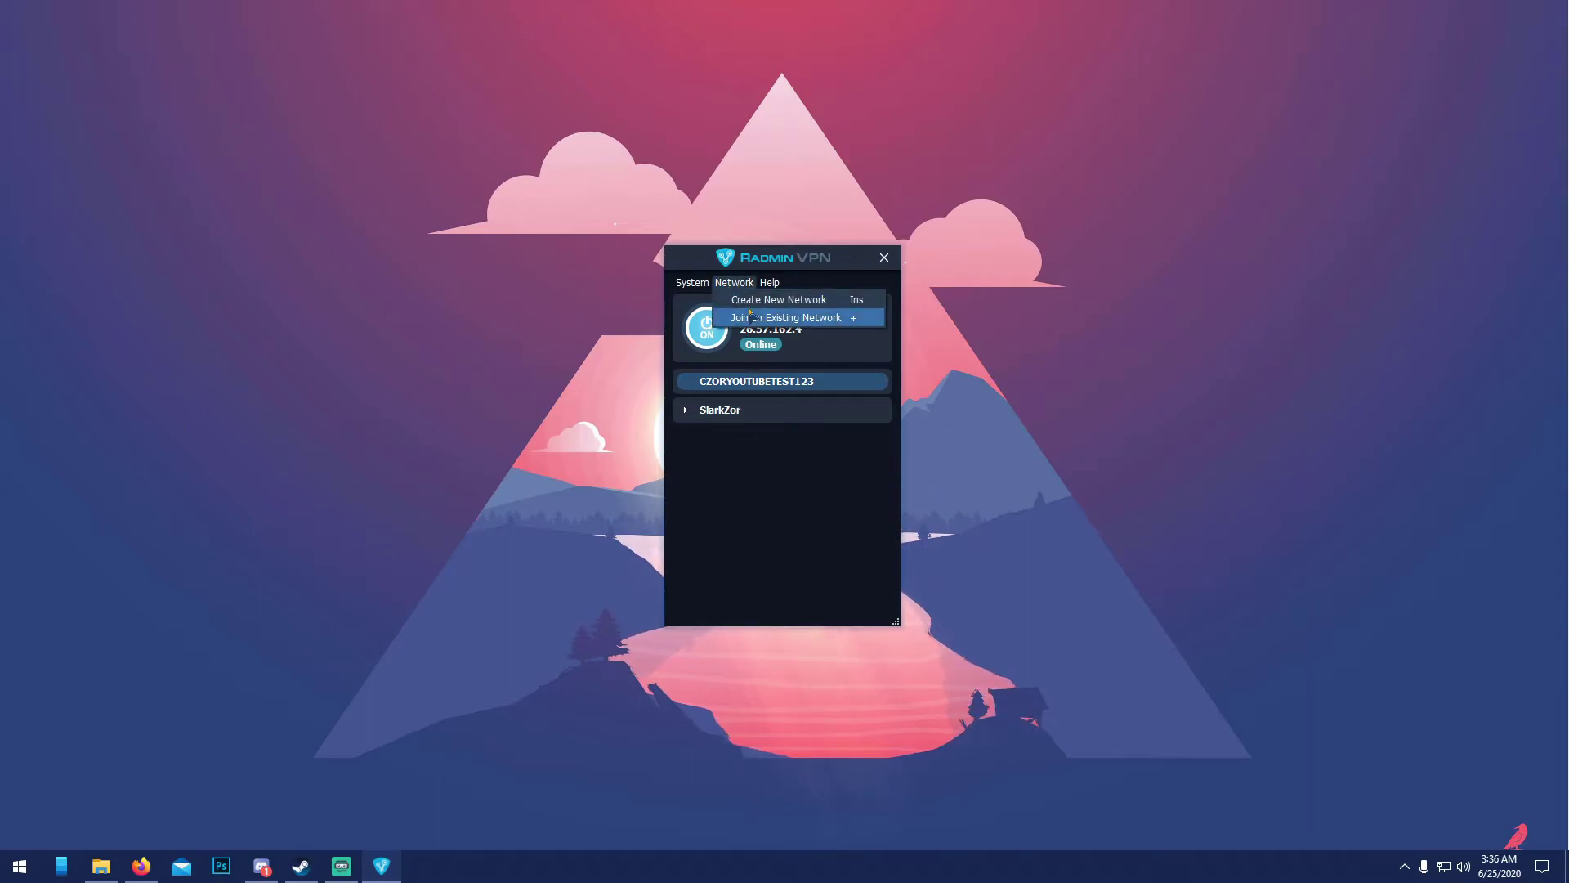
pyautogui.click(756, 315)
pyautogui.click(775, 373)
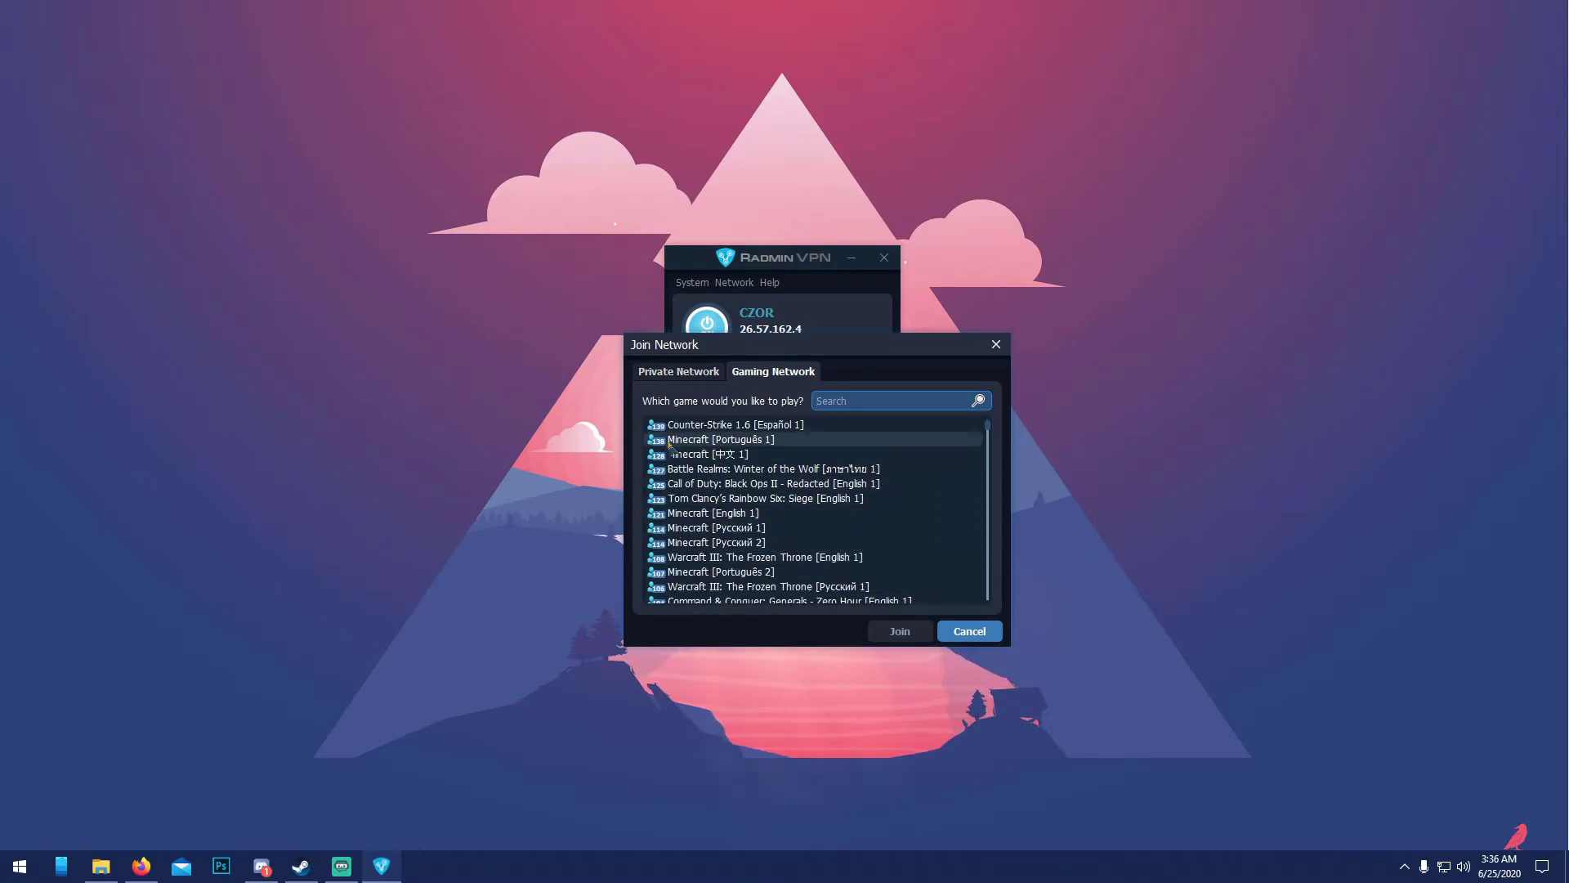
pyautogui.click(995, 344)
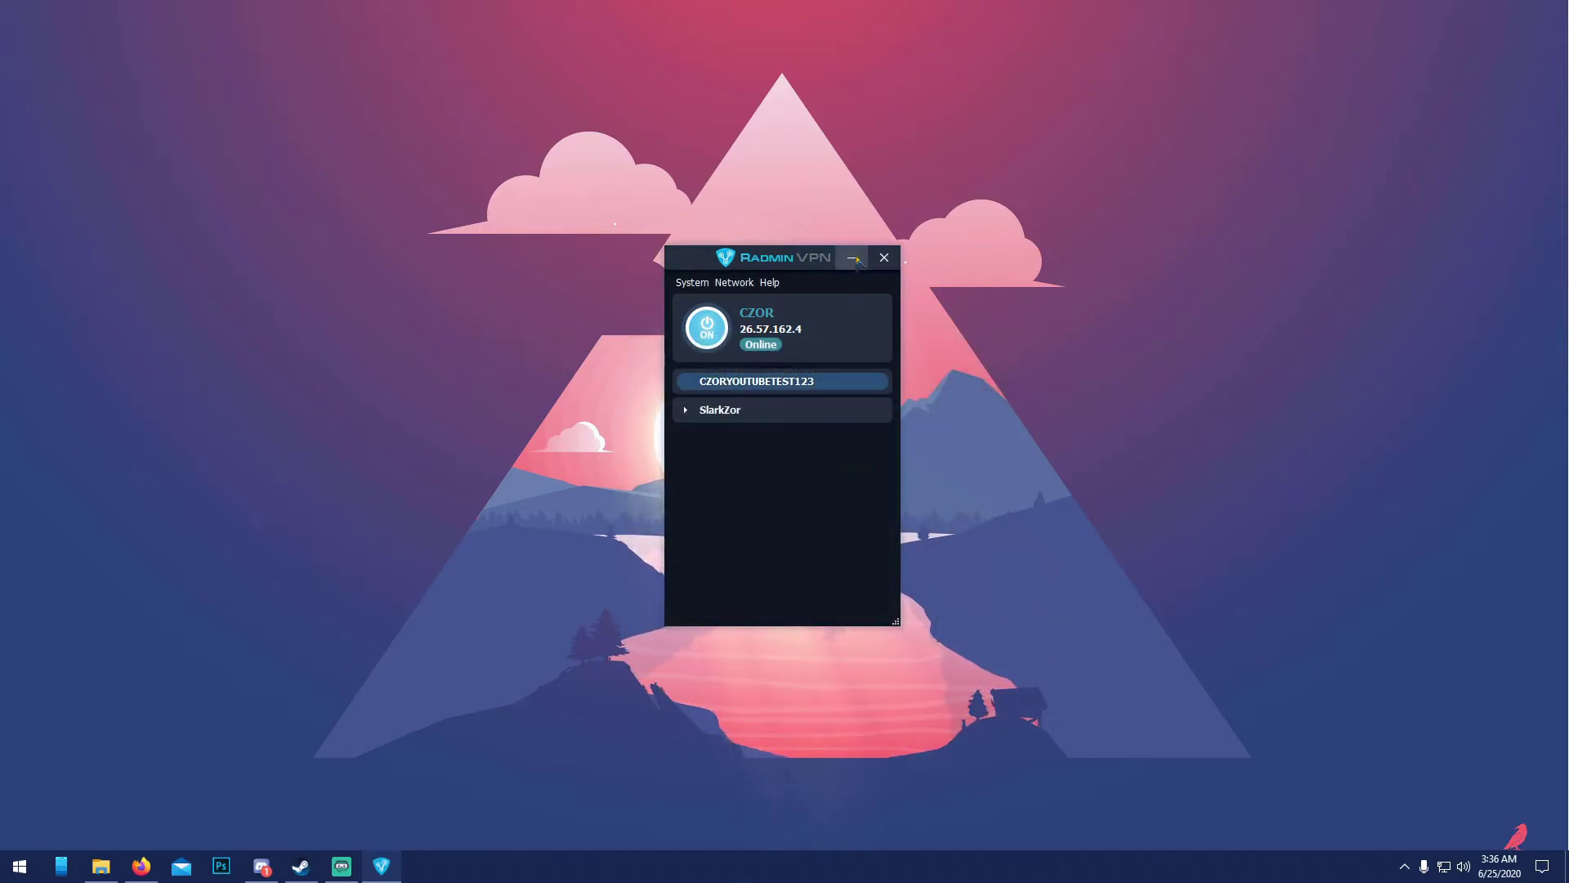
pyautogui.moveTo(827, 265); pyautogui.dragTo(1261, 280)
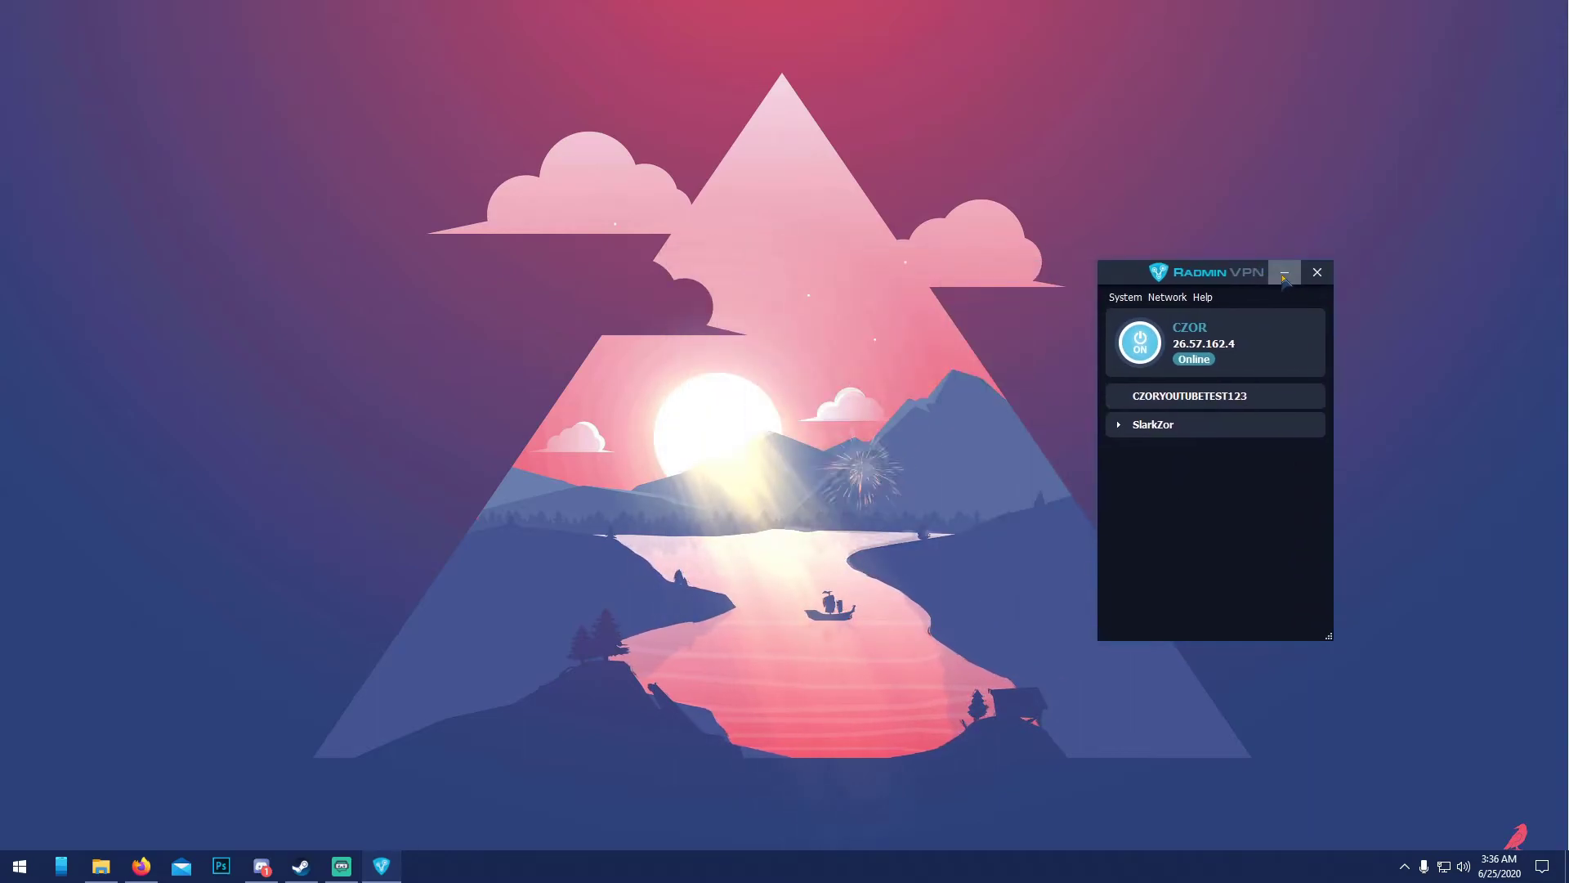
# Step: Minimize Radmin VPN and open server.properties from Desktop > MC Server 1.16.1 in Notepad
pyautogui.click(1284, 272)
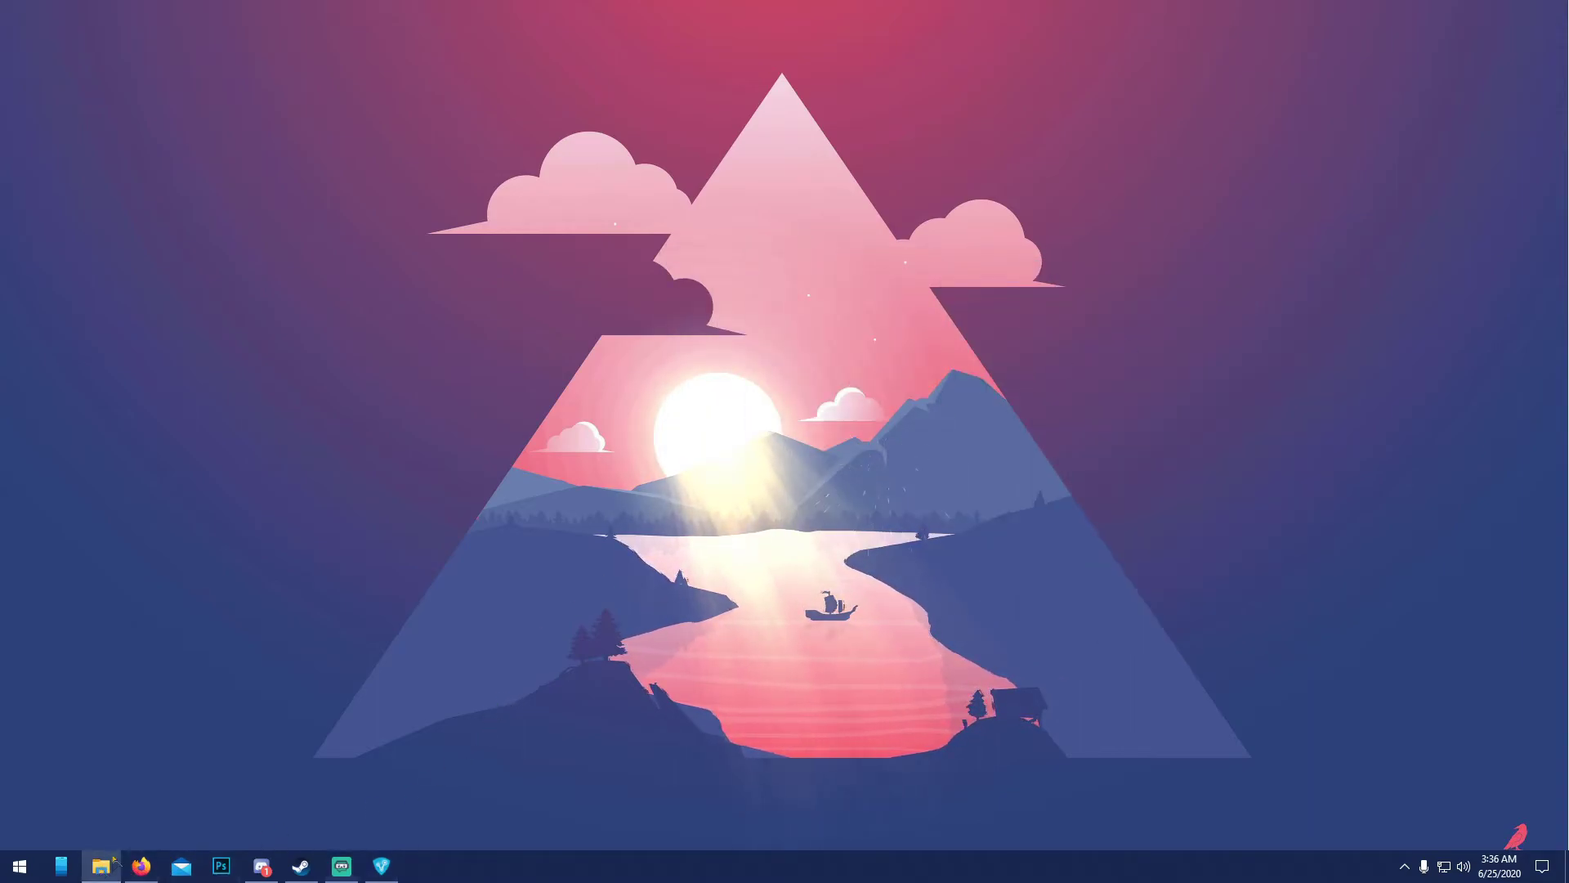
pyautogui.click(101, 865)
pyautogui.click(70, 160)
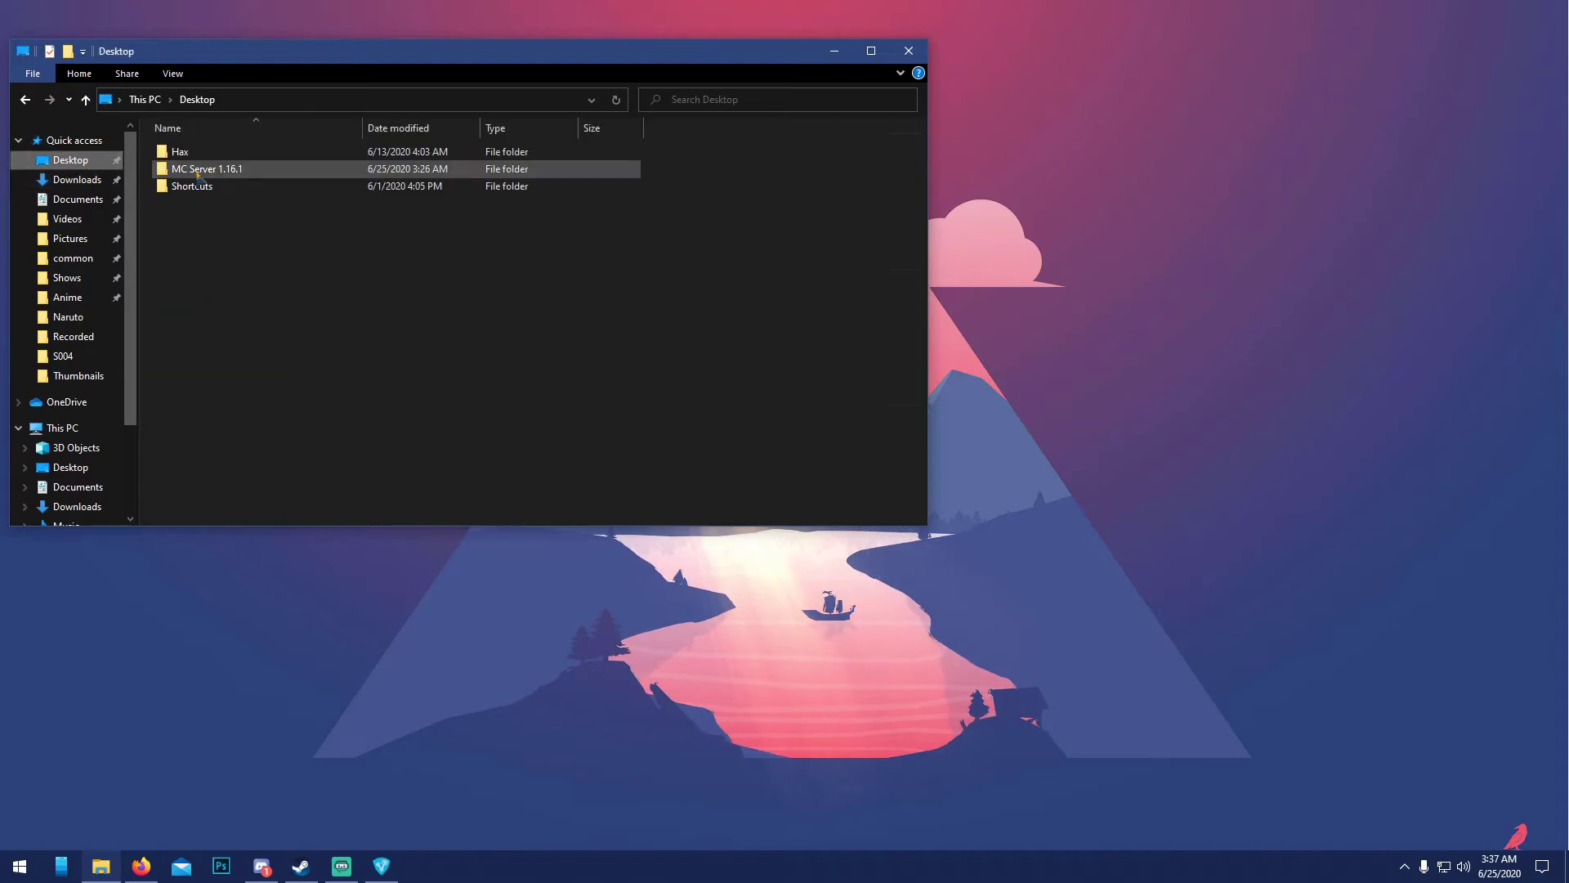
pyautogui.doubleClick(204, 168)
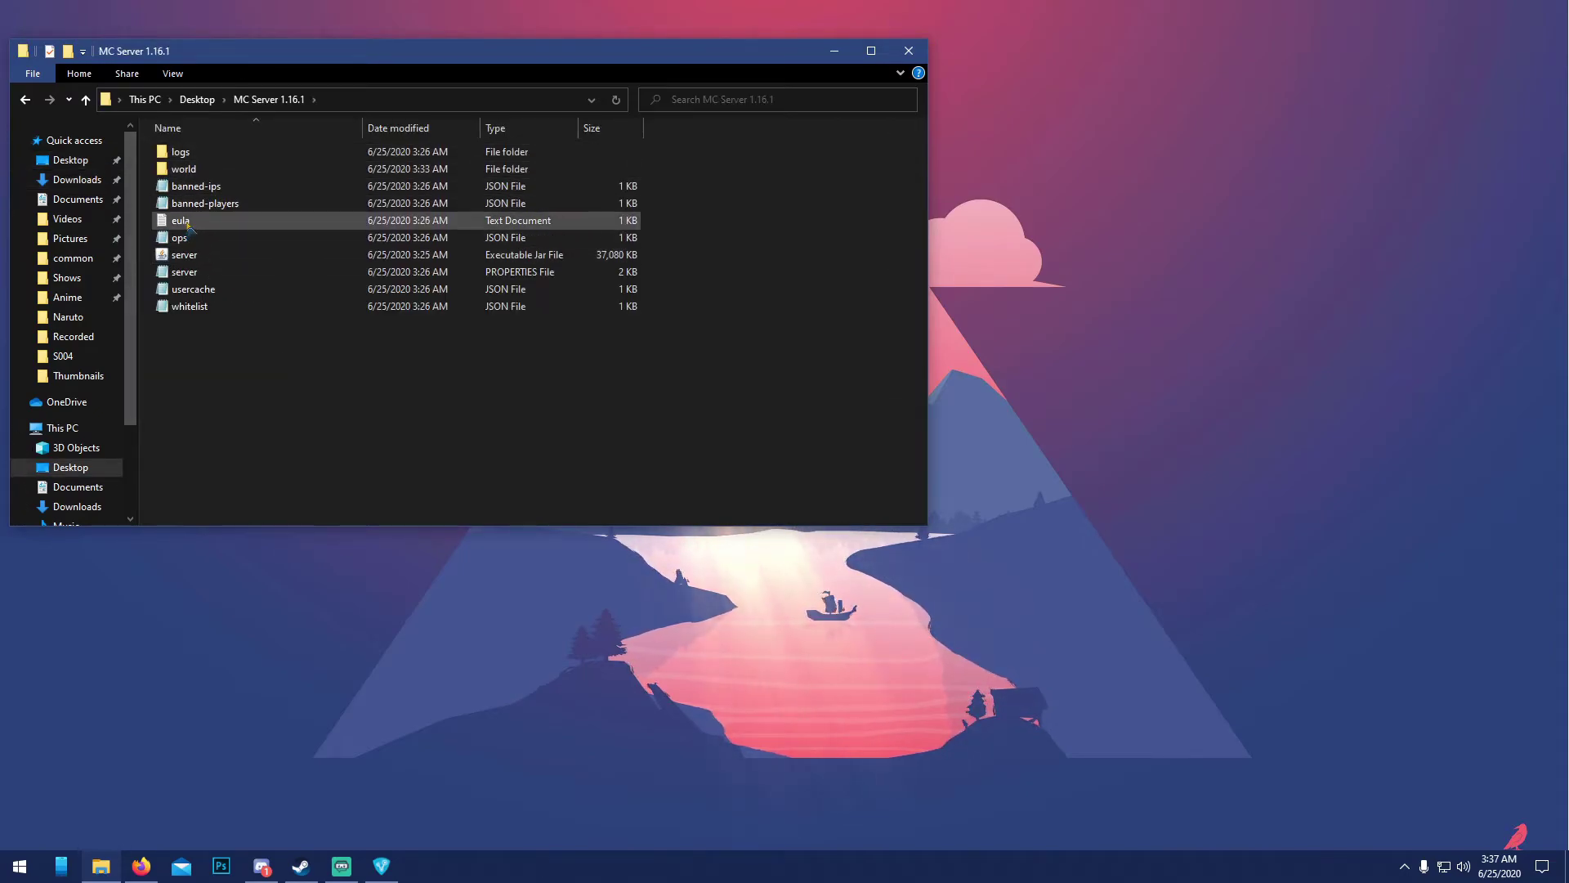
pyautogui.doubleClick(196, 272)
pyautogui.moveTo(331, 173); pyautogui.dragTo(382, 133)
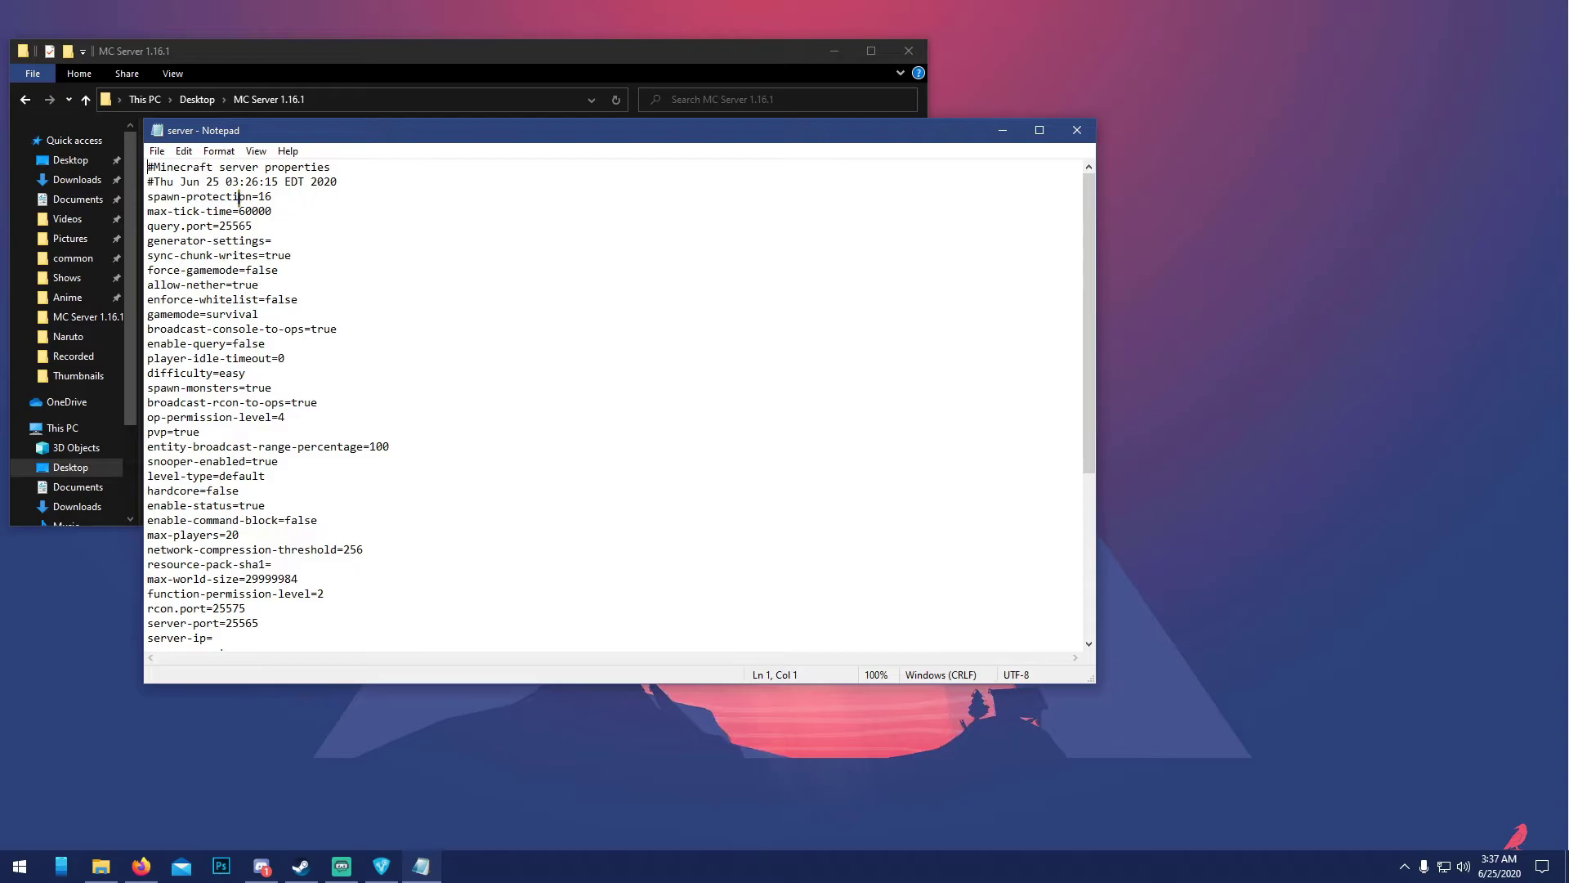
# Step: Highlight the gamemode, difficulty, pvp and max-players=20 settings, then the empty server-ip= line
pyautogui.moveTo(259, 314); pyautogui.dragTo(148, 314)
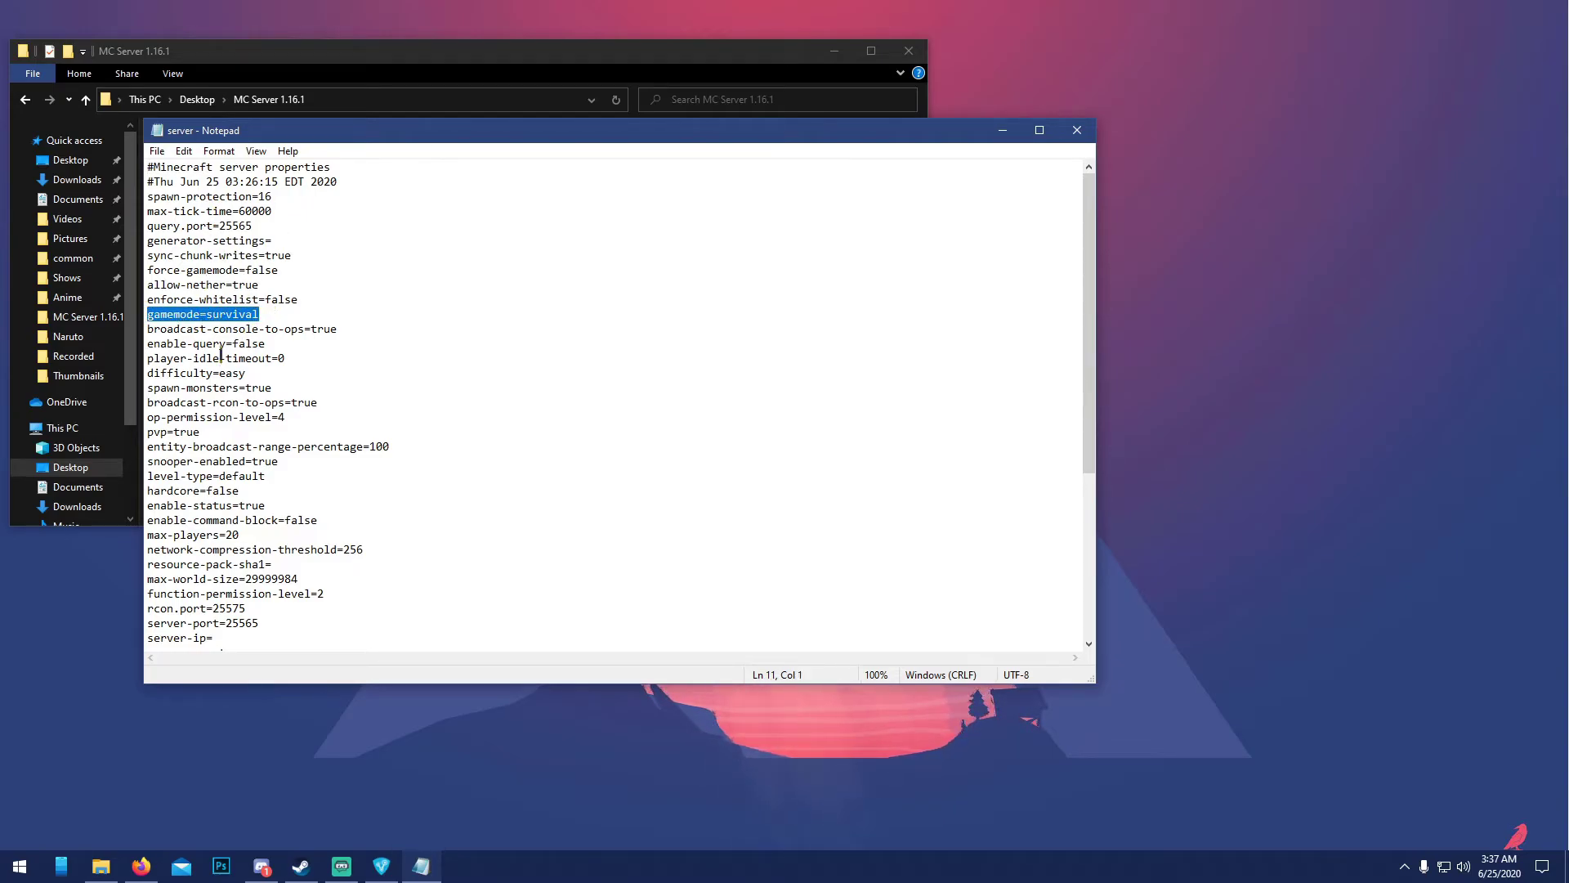
pyautogui.moveTo(252, 373); pyautogui.dragTo(227, 373)
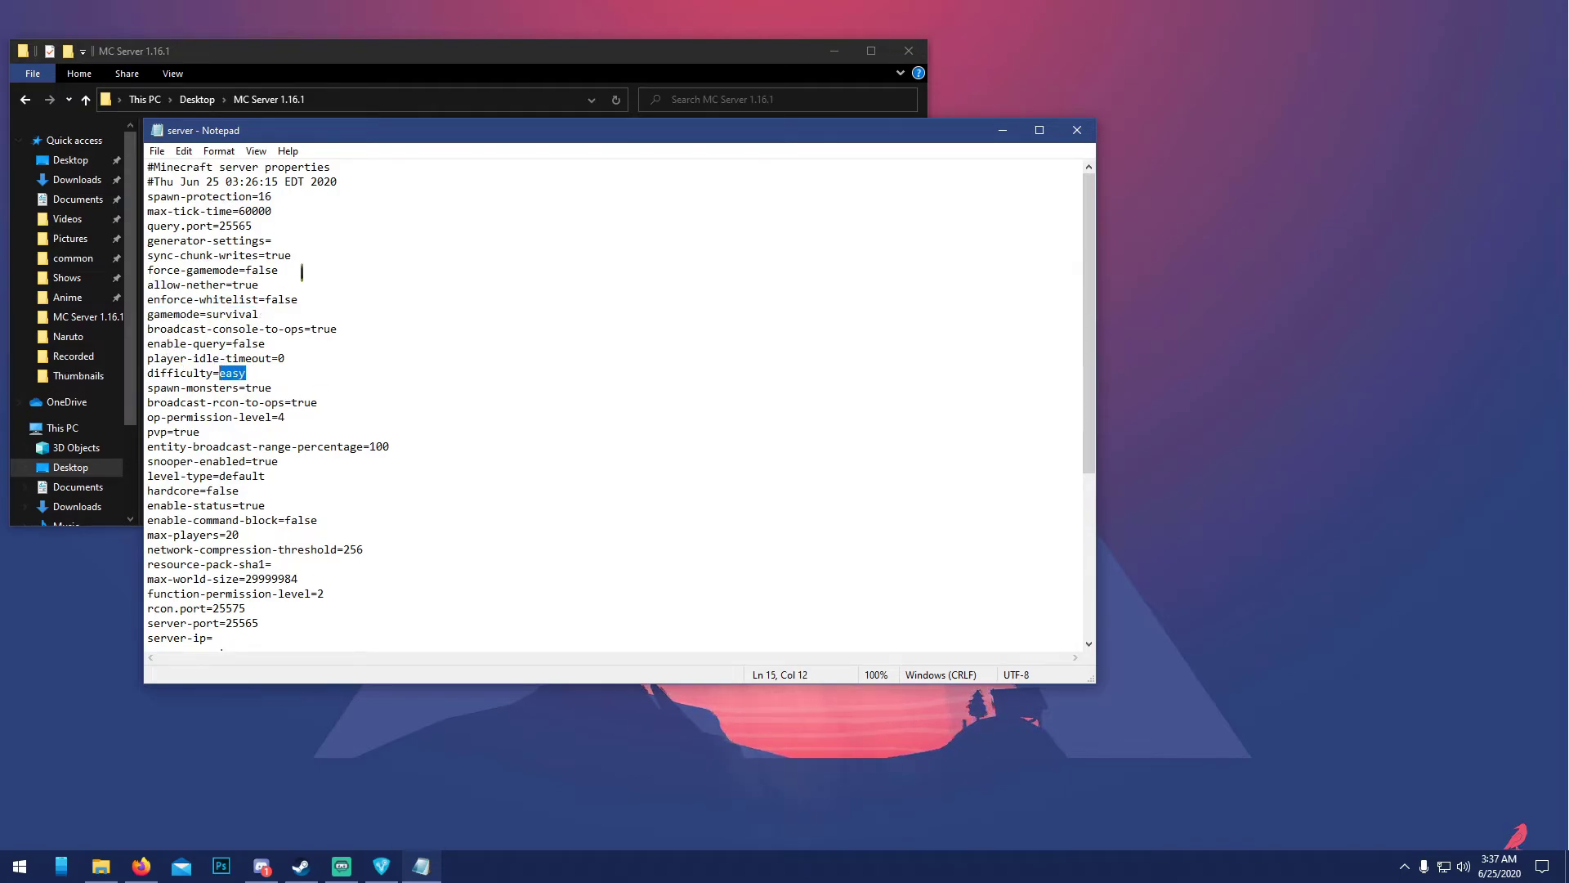
pyautogui.moveTo(201, 432); pyautogui.dragTo(153, 433)
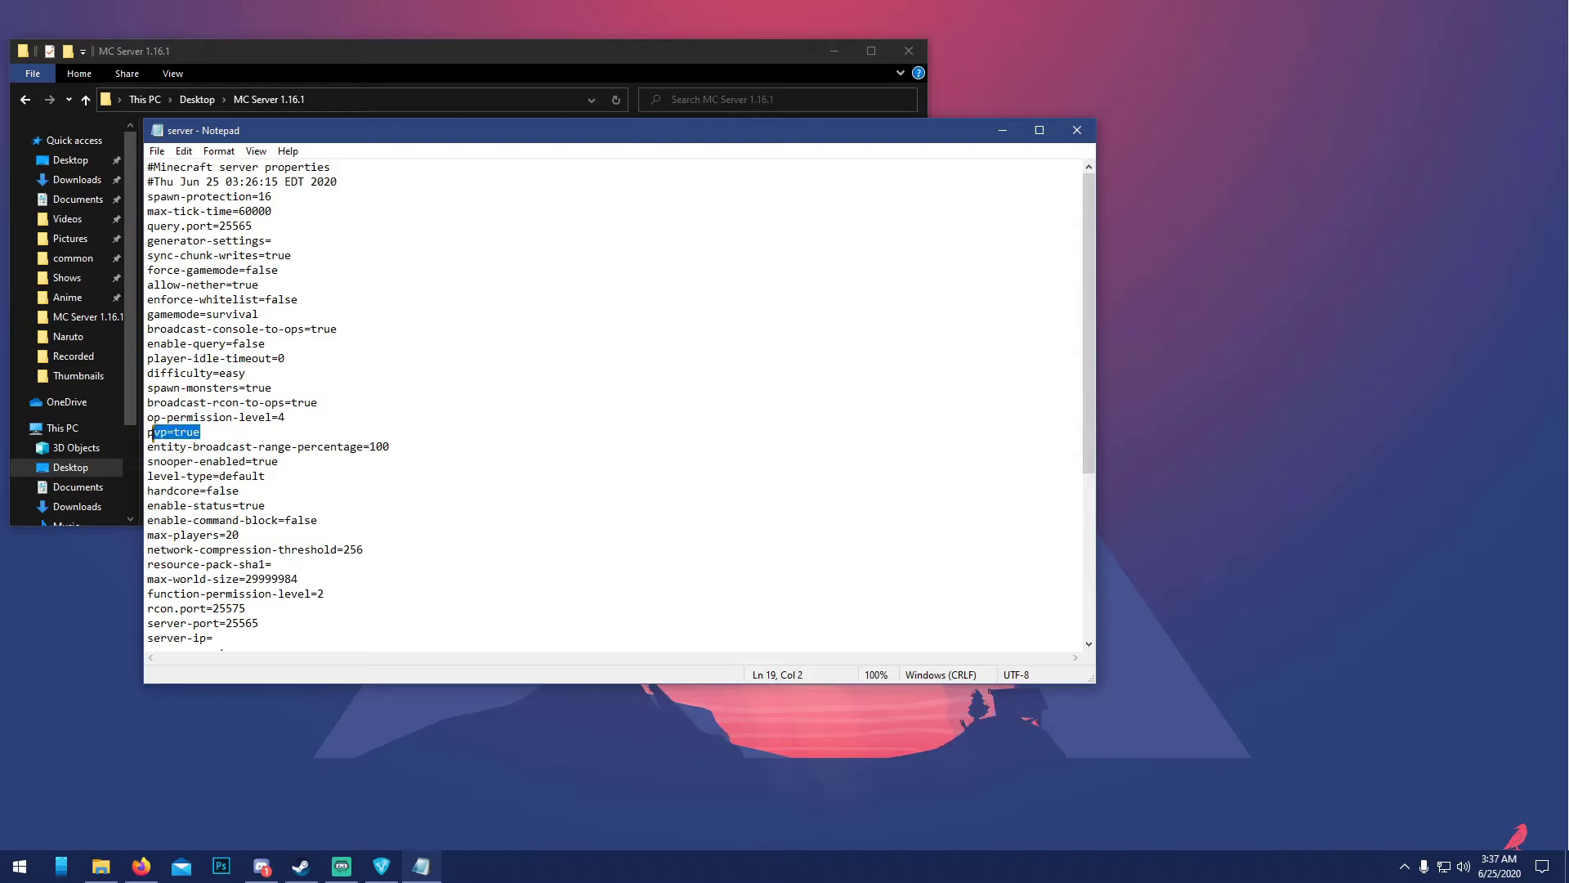
pyautogui.moveTo(232, 494); pyautogui.dragTo(154, 505)
pyautogui.moveTo(241, 534)
pyautogui.mouseDown()
pyautogui.moveTo(152, 535)
pyautogui.moveTo(227, 536)
pyautogui.mouseUp()
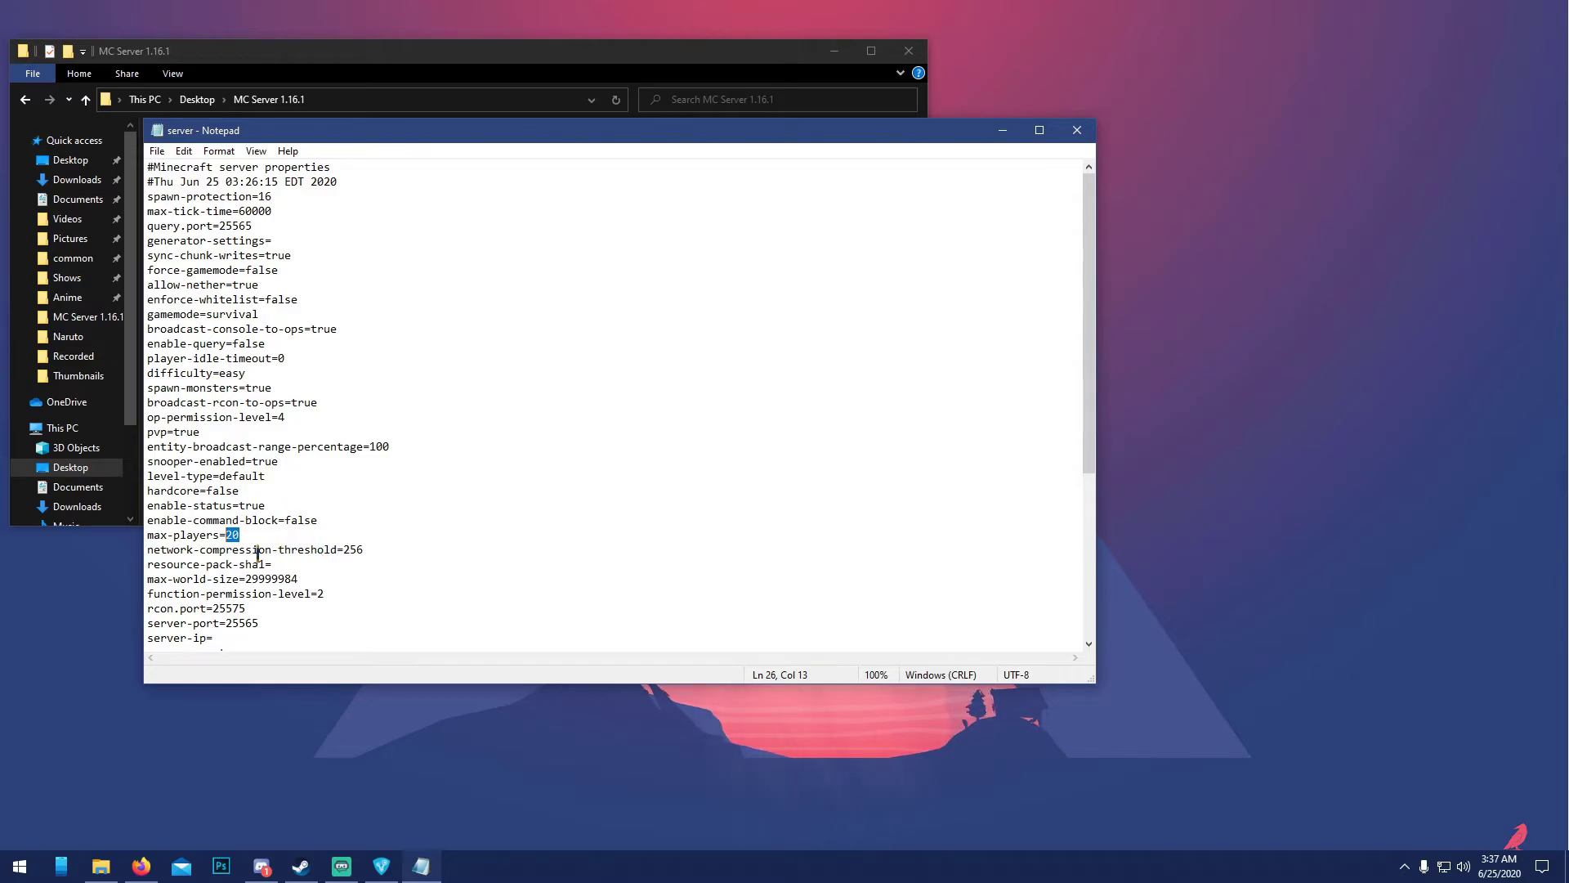
pyautogui.click(237, 612)
pyautogui.scroll(-2, 213, 572)
pyautogui.moveTo(214, 549); pyautogui.dragTo(160, 549)
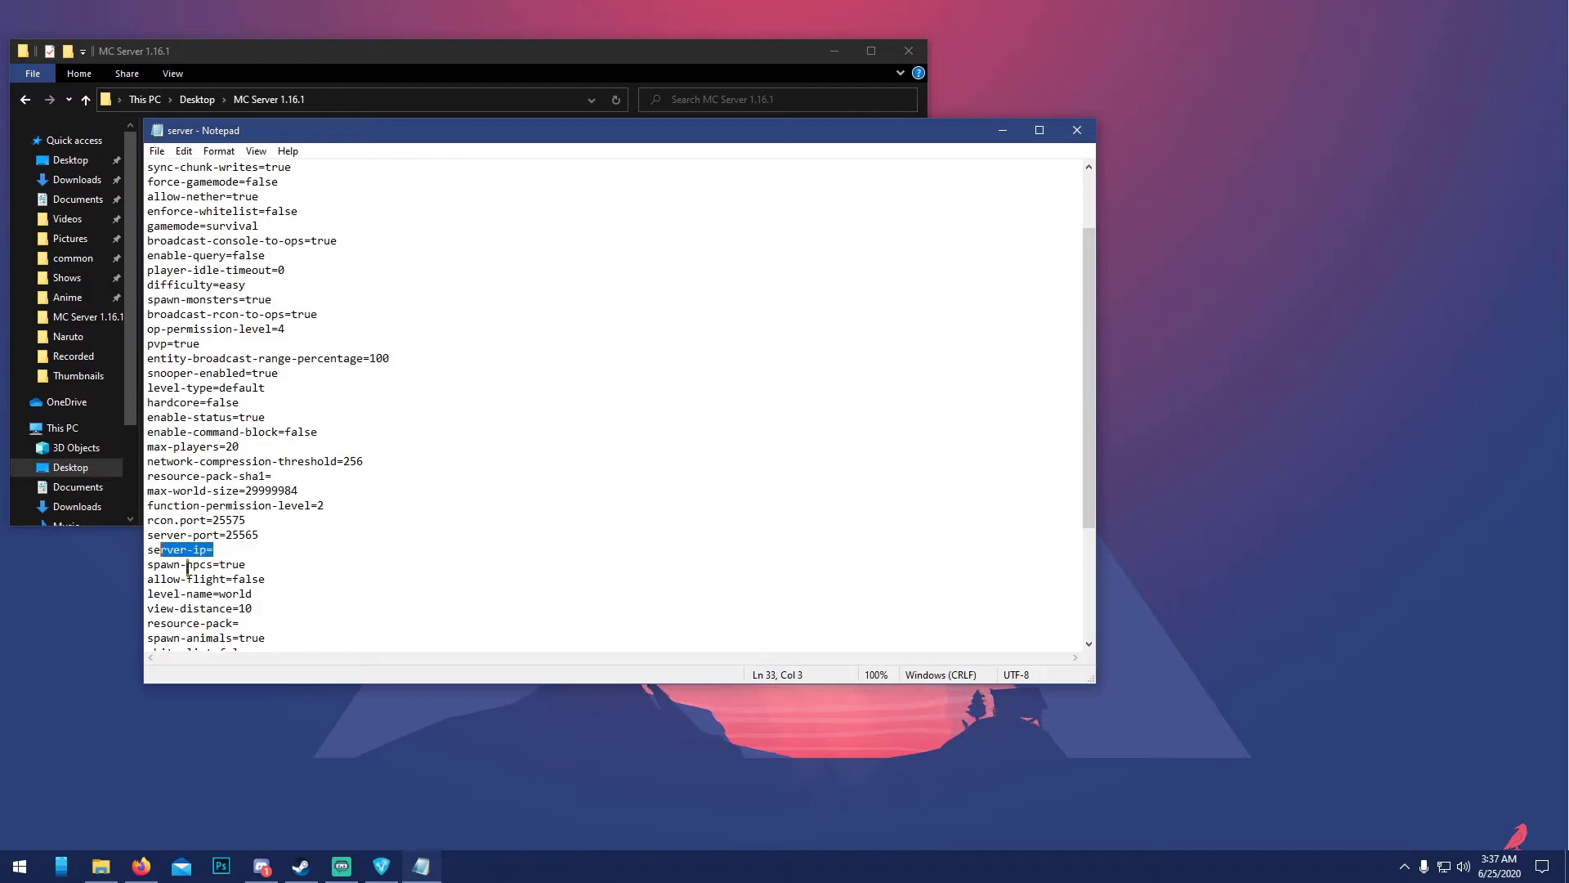
# Step: Copy this computer's VPN IP from Radmin and paste it as server-ip=26.57.162.4
pyautogui.click(381, 865)
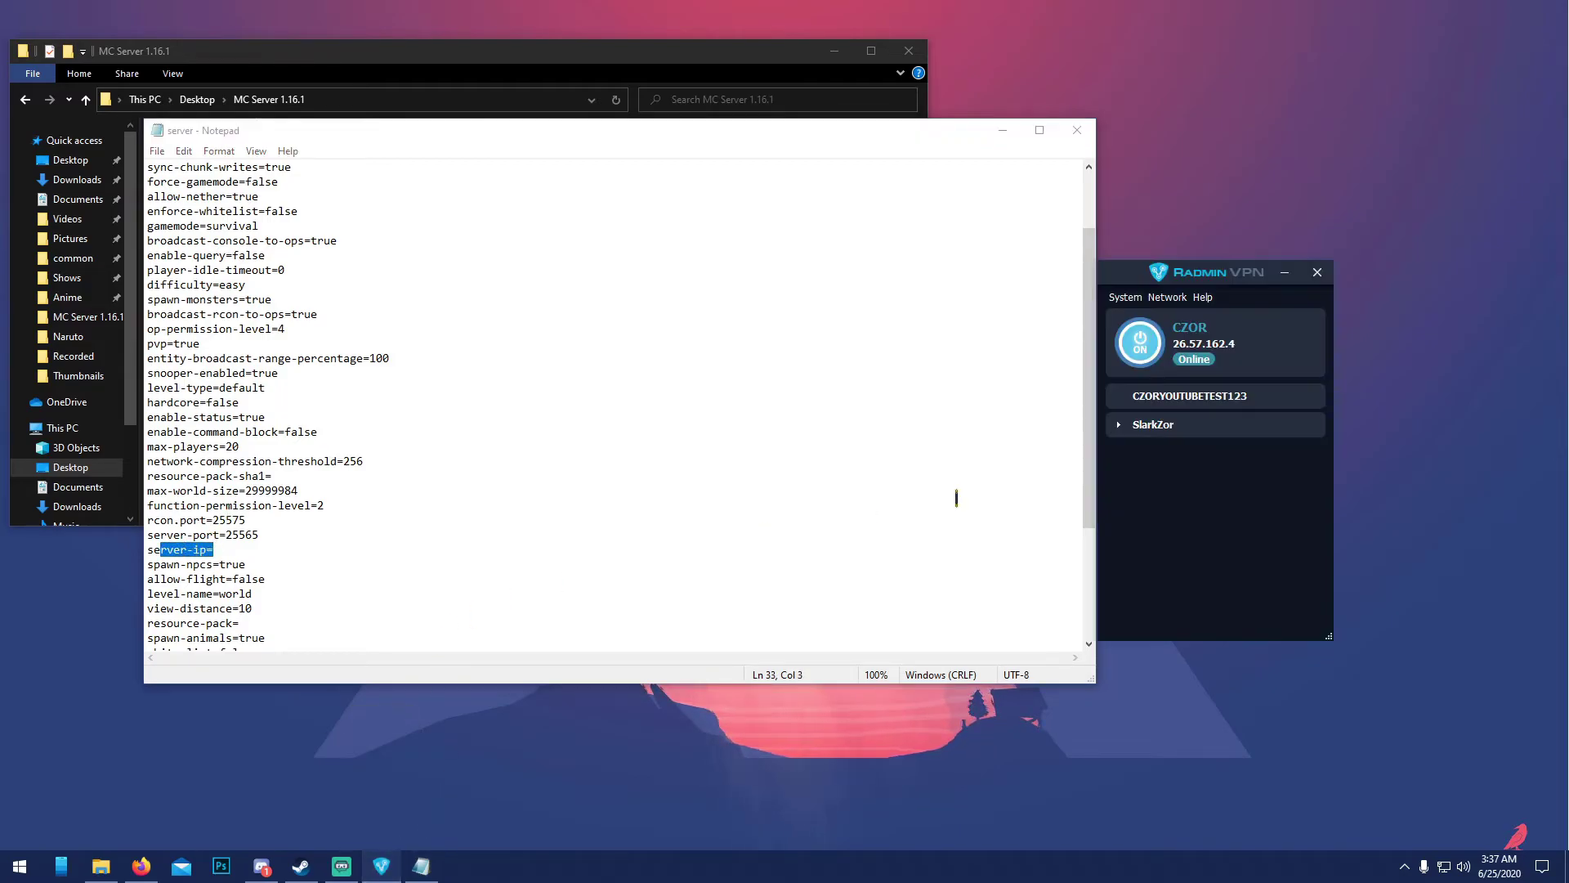
pyautogui.rightClick(1198, 341)
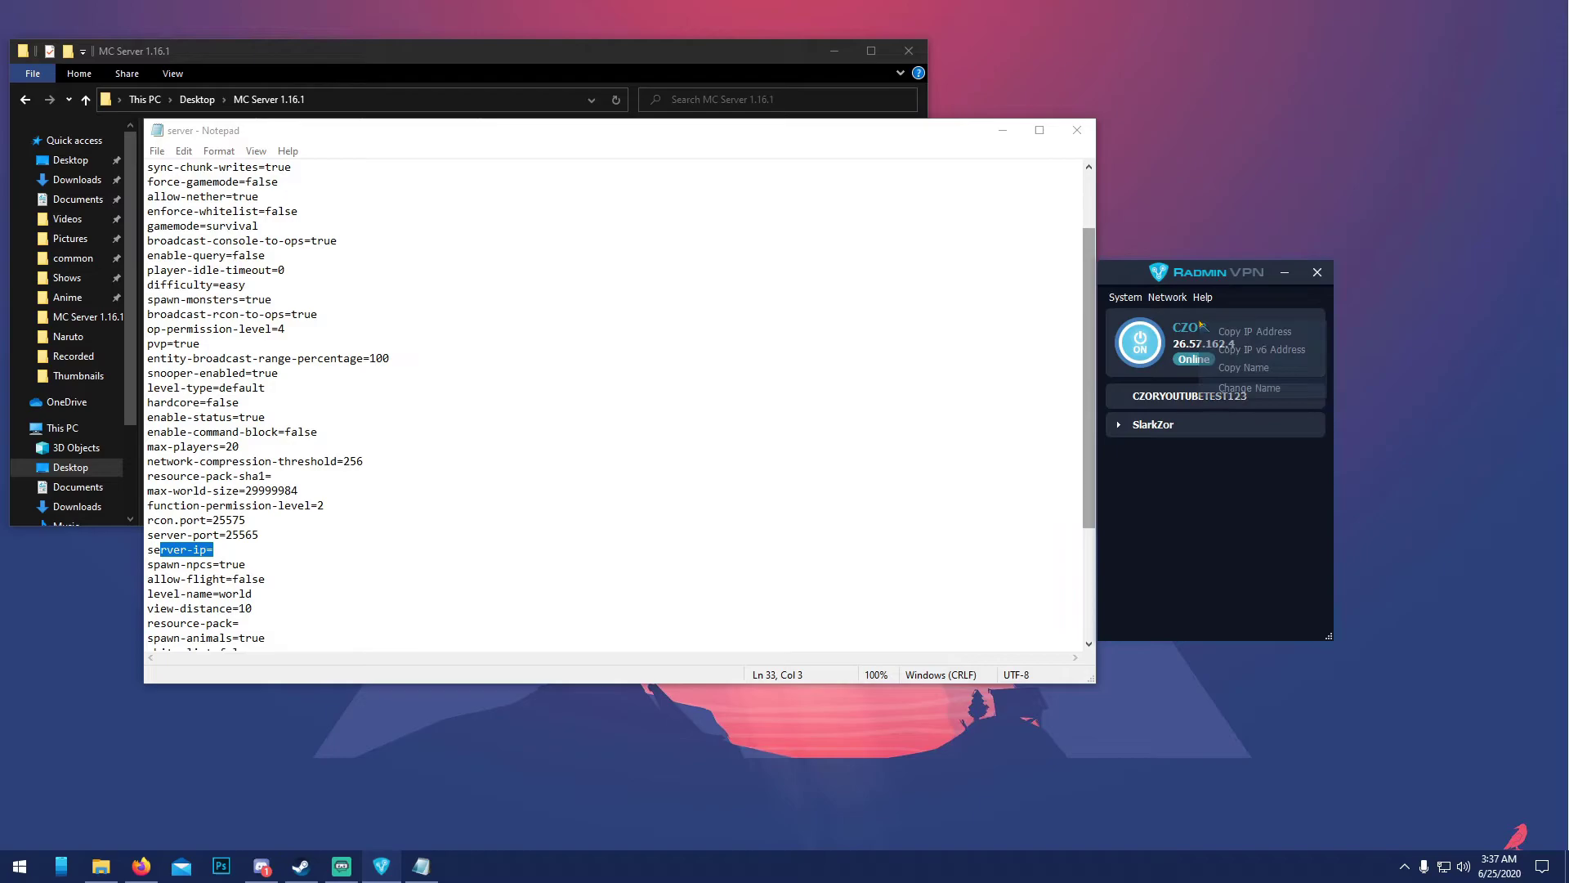
pyautogui.click(1273, 332)
pyautogui.click(245, 548)
pyautogui.hotkey('ctrl', 'v')
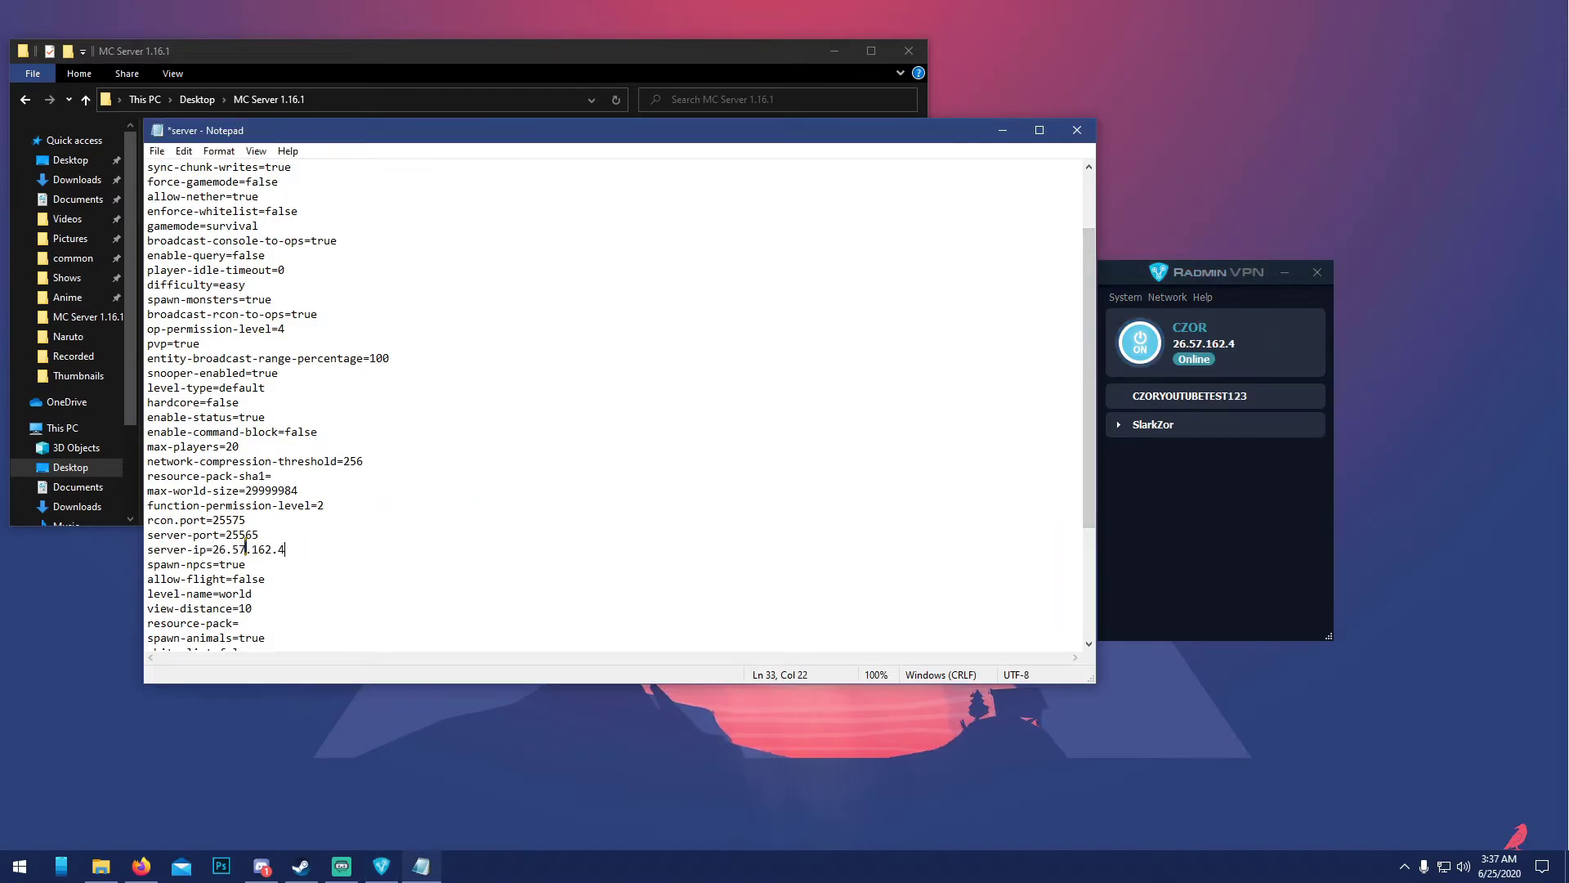
pyautogui.moveTo(306, 553); pyautogui.dragTo(147, 556)
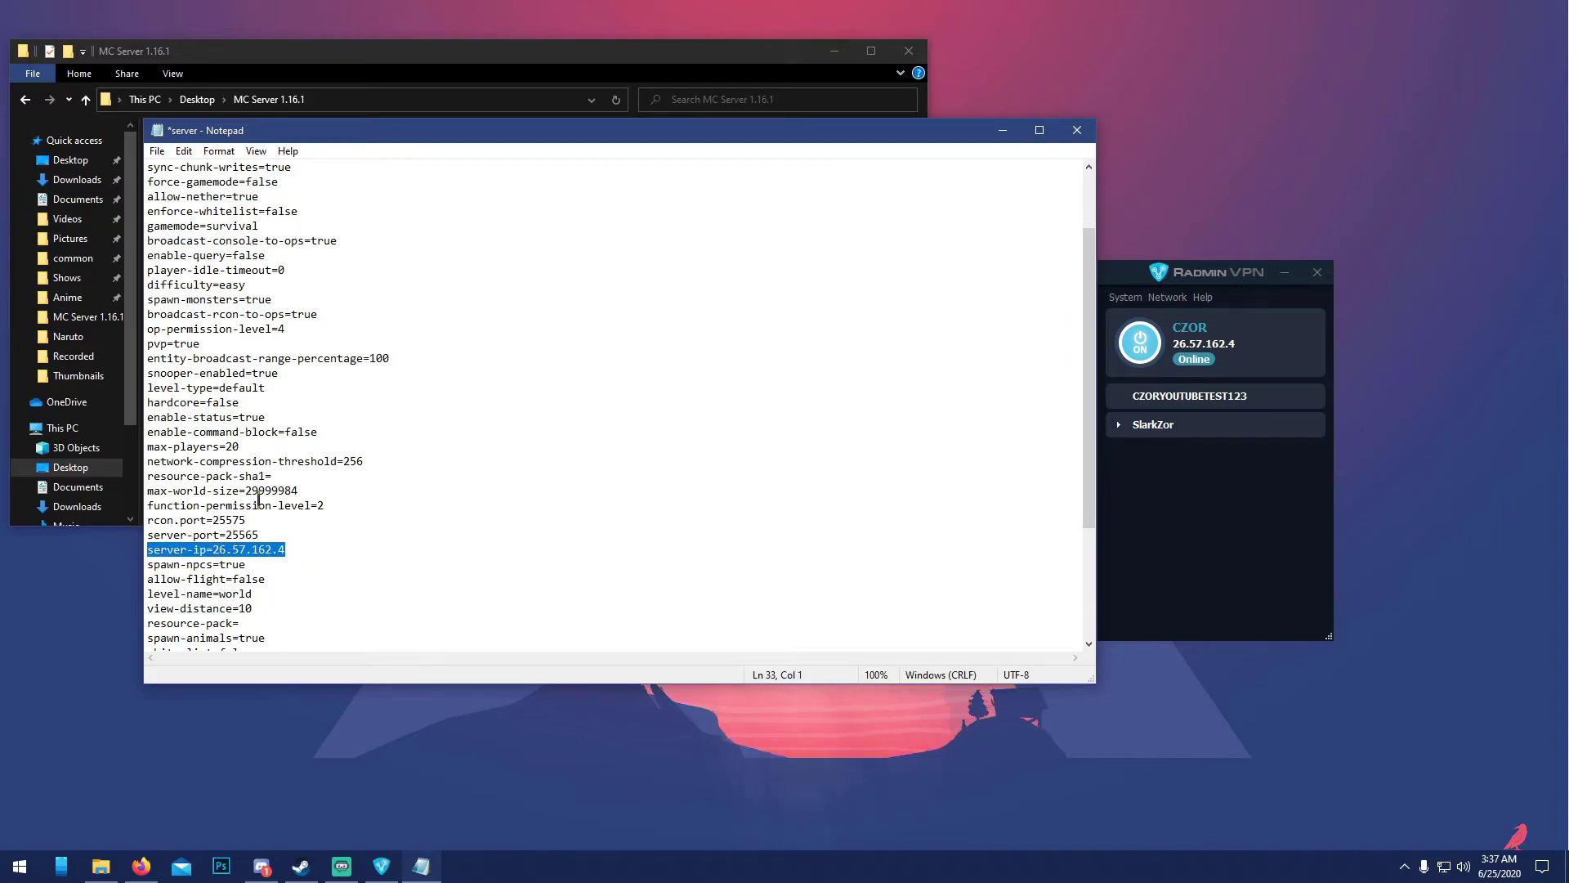
# Step: Review the A Minecraft Server description text, then save and close the properties file
pyautogui.scroll(-1, 242, 564)
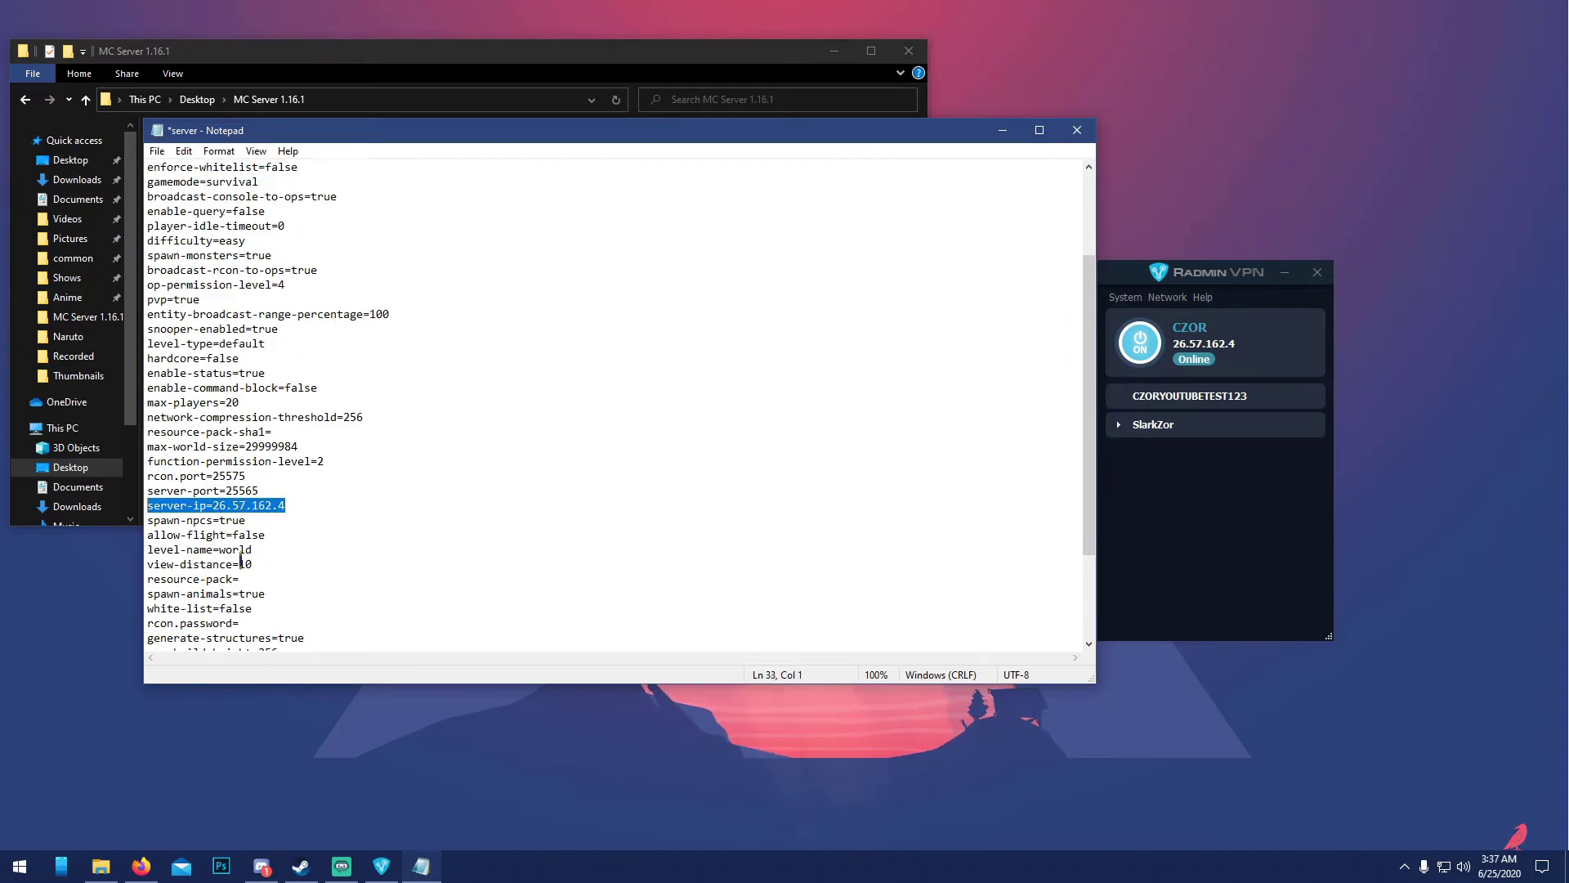
pyautogui.scroll(-3, 241, 564)
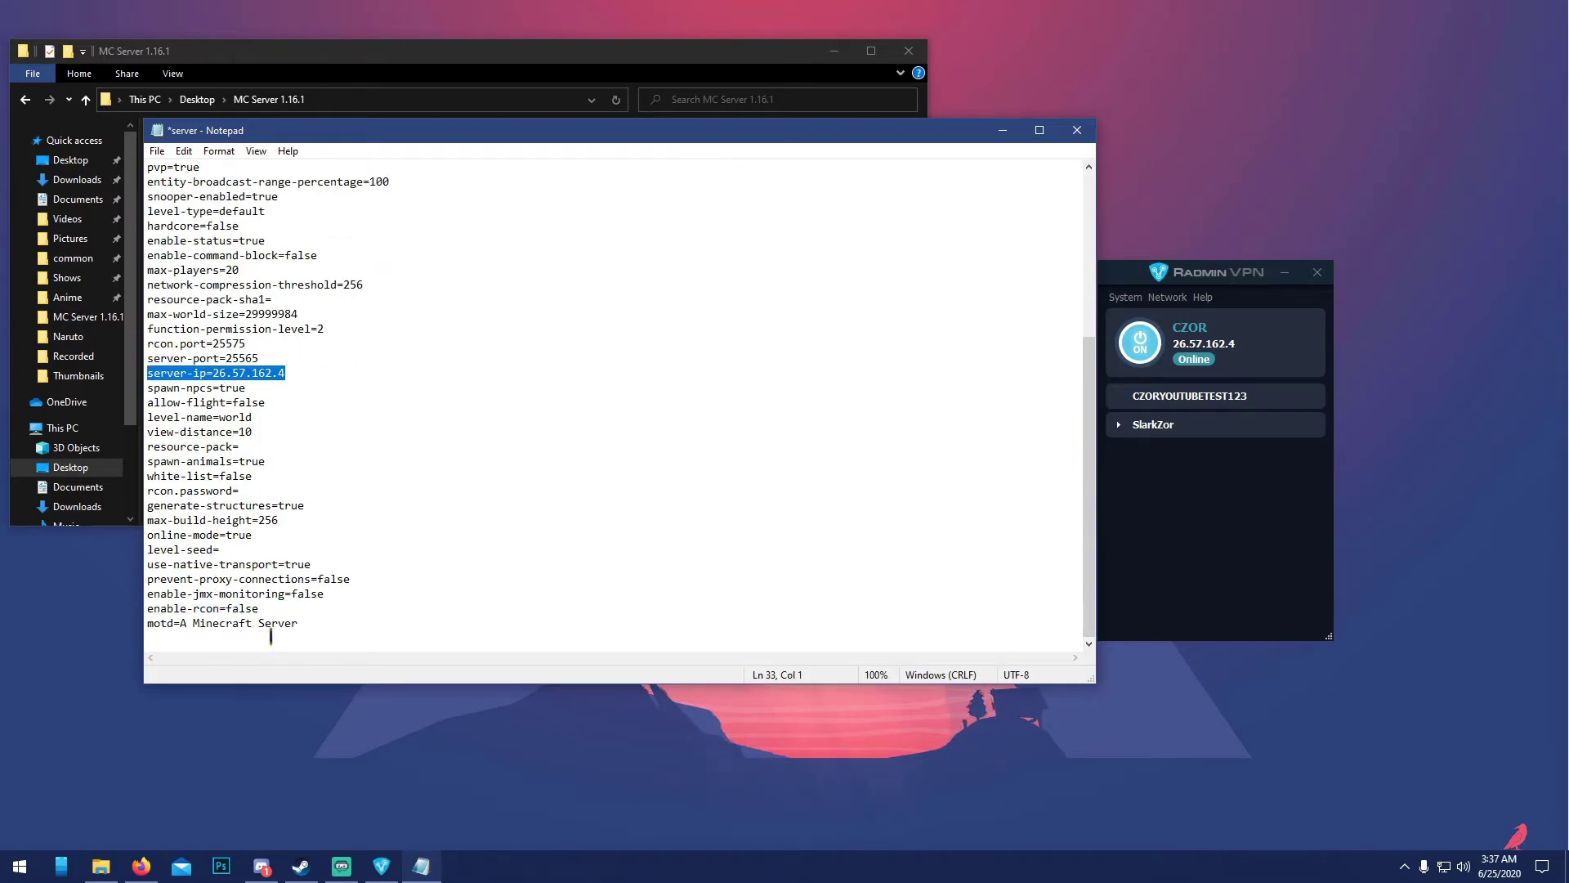
pyautogui.moveTo(304, 626); pyautogui.dragTo(182, 626)
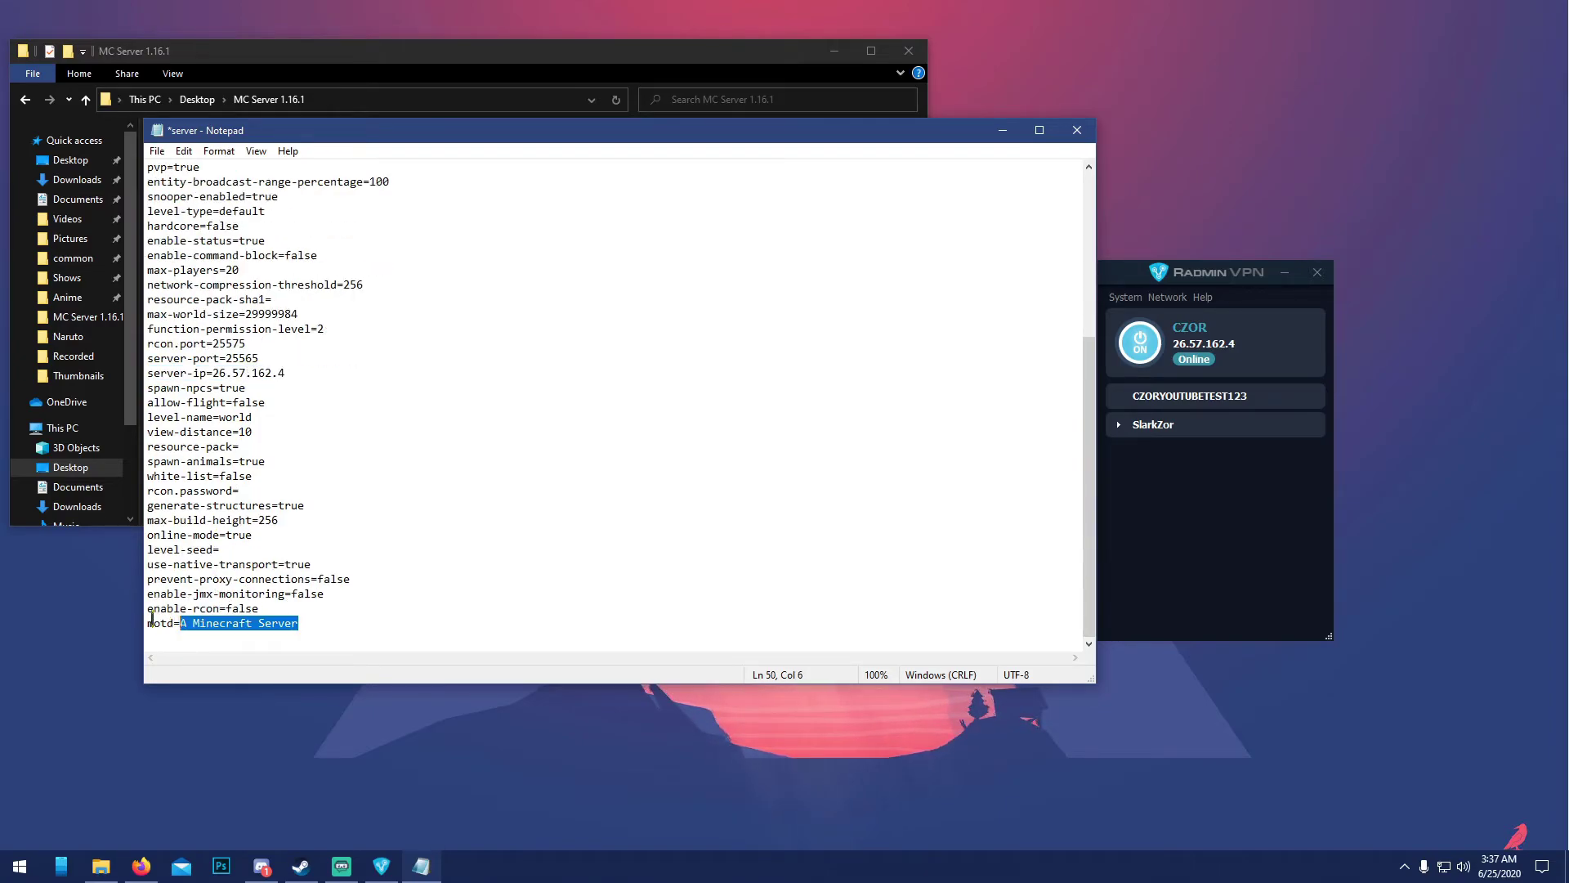
pyautogui.click(623, 531)
pyautogui.scroll(1, 308, 446)
pyautogui.click(183, 151)
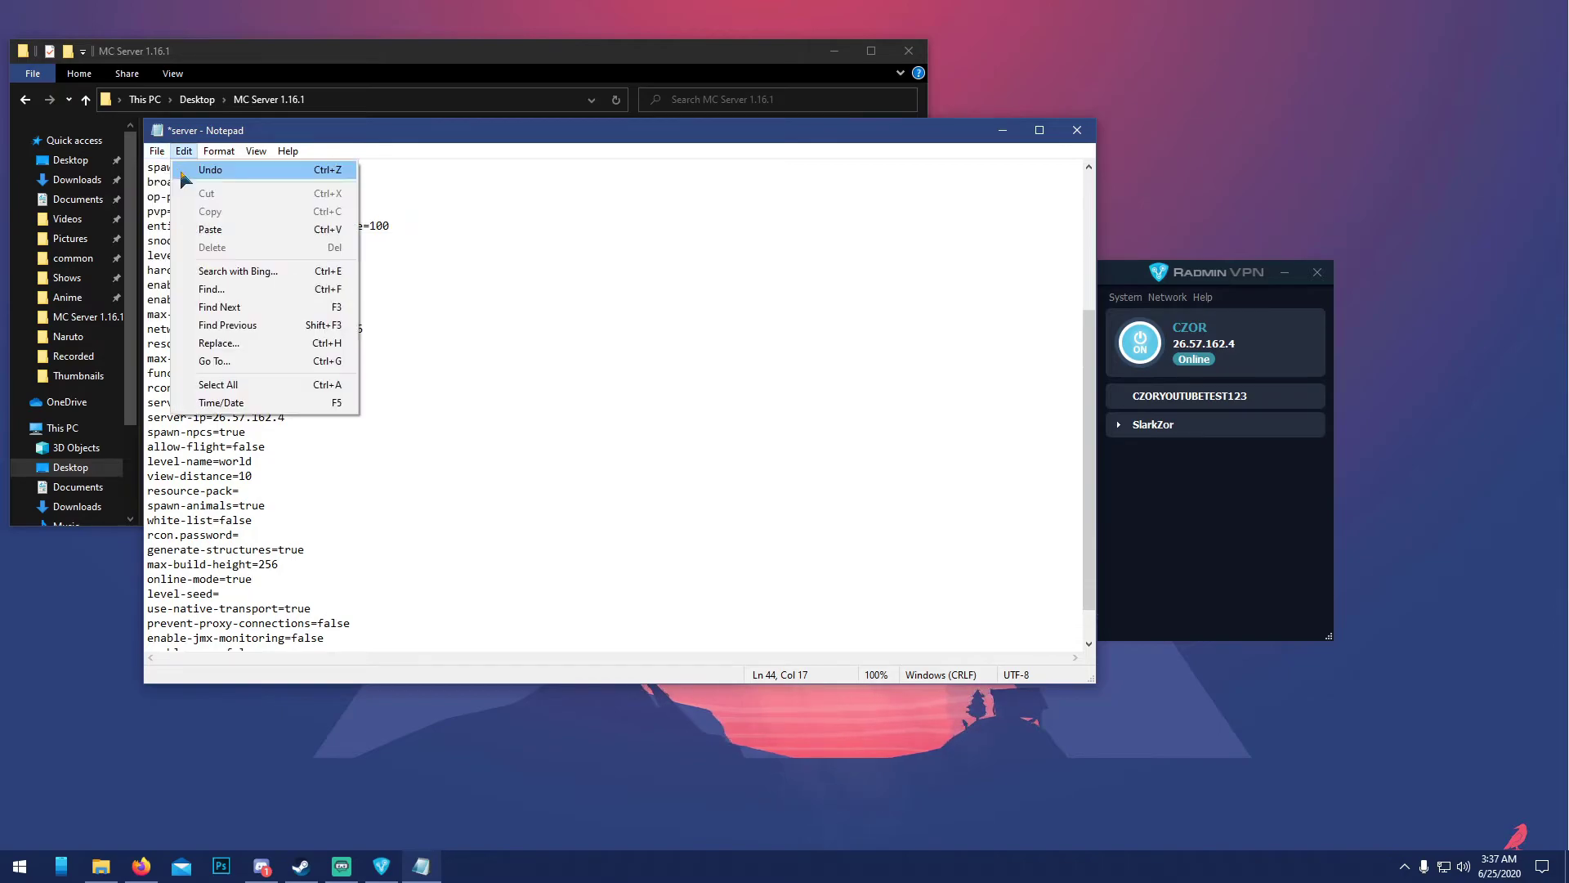
pyautogui.click(176, 223)
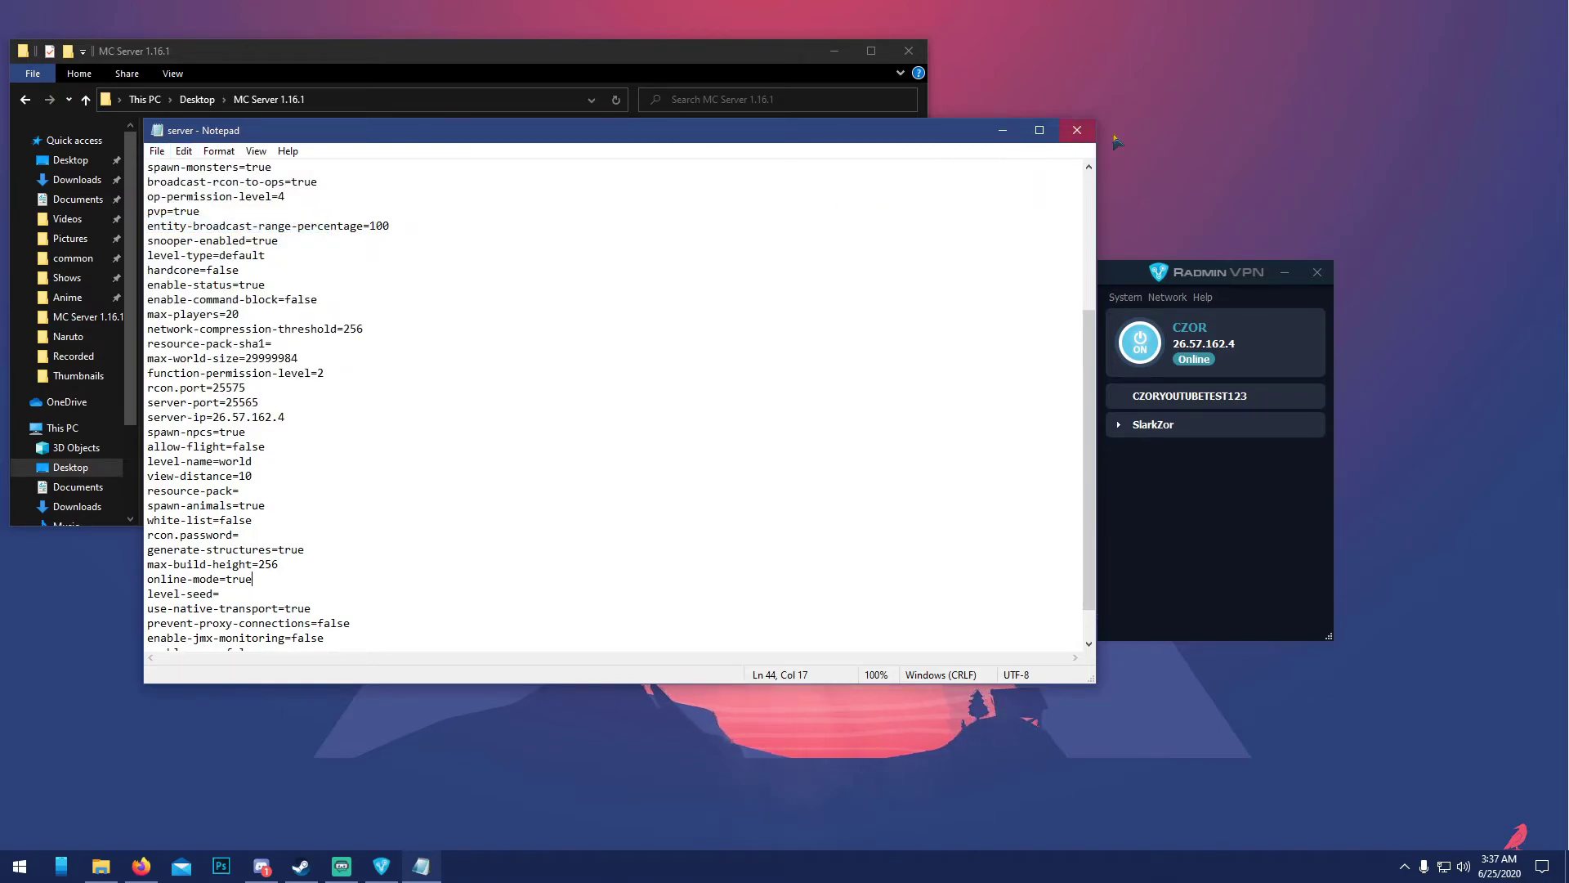
pyautogui.click(1077, 130)
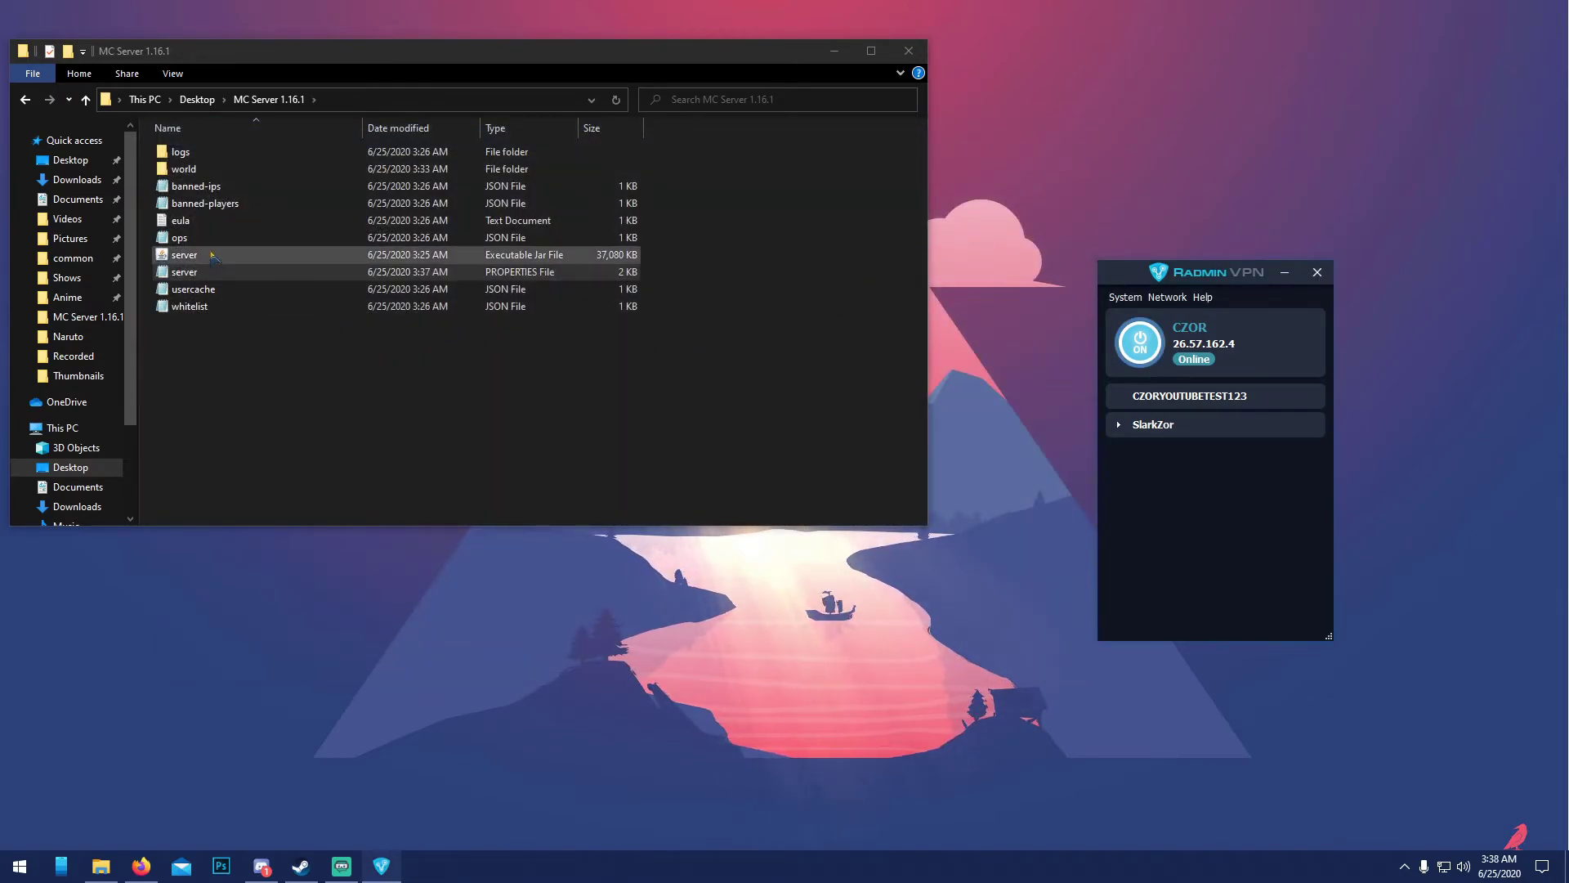
# Step: Launch the server jar in MC Server 1.16.1 to start the Minecraft server
pyautogui.click(211, 255)
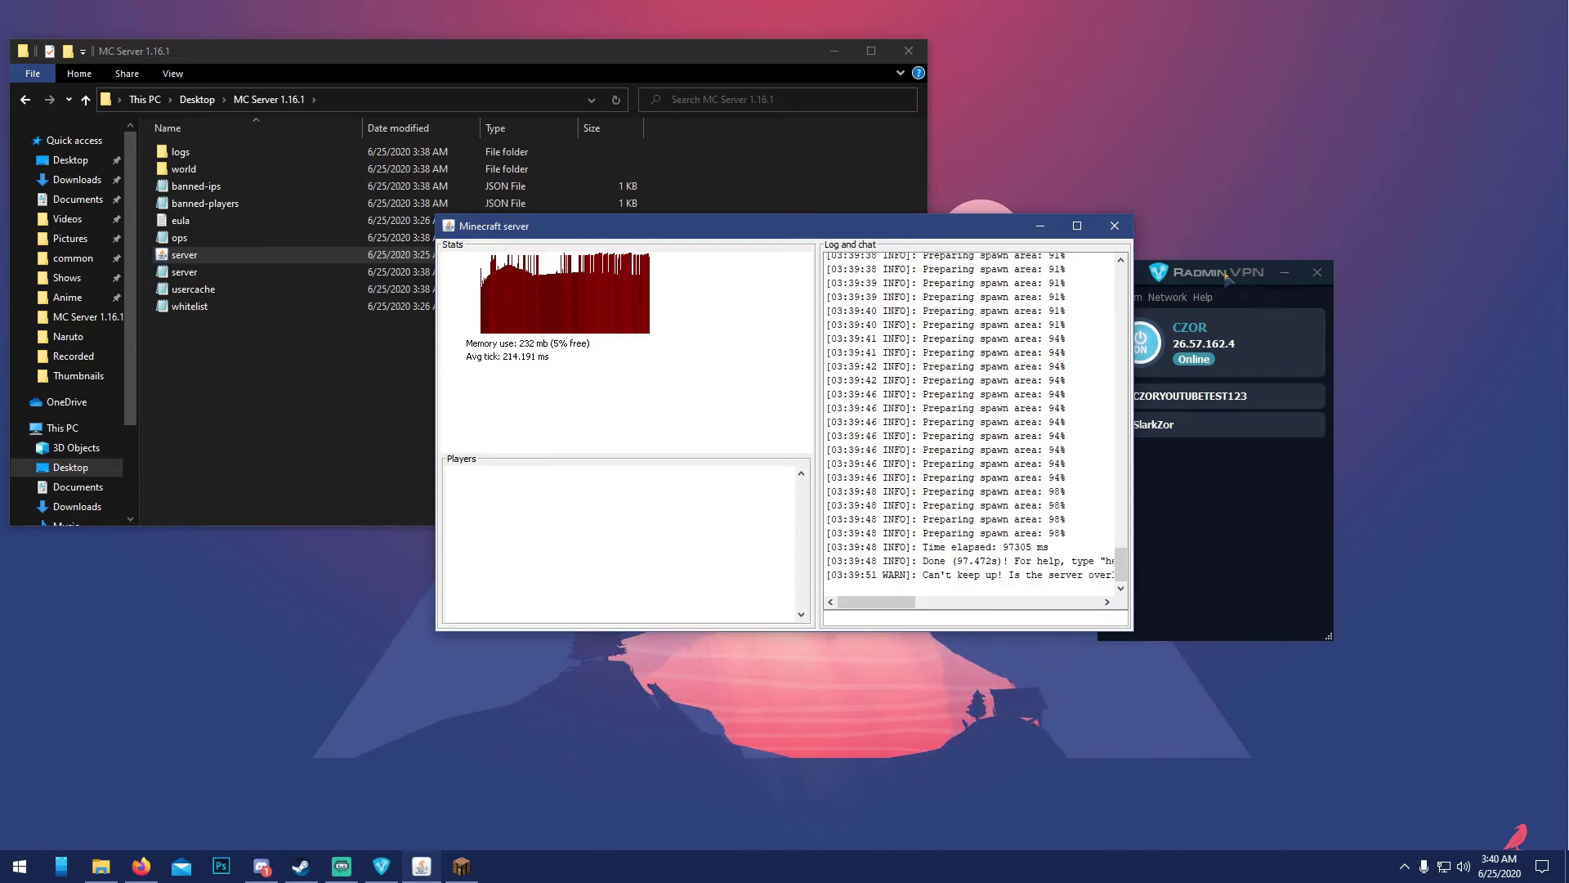
# Step: Copy this computer's VPN IP 26.57.162.4, then check the Koya member in the SlarkZor group
pyautogui.moveTo(1219, 271); pyautogui.dragTo(1242, 253)
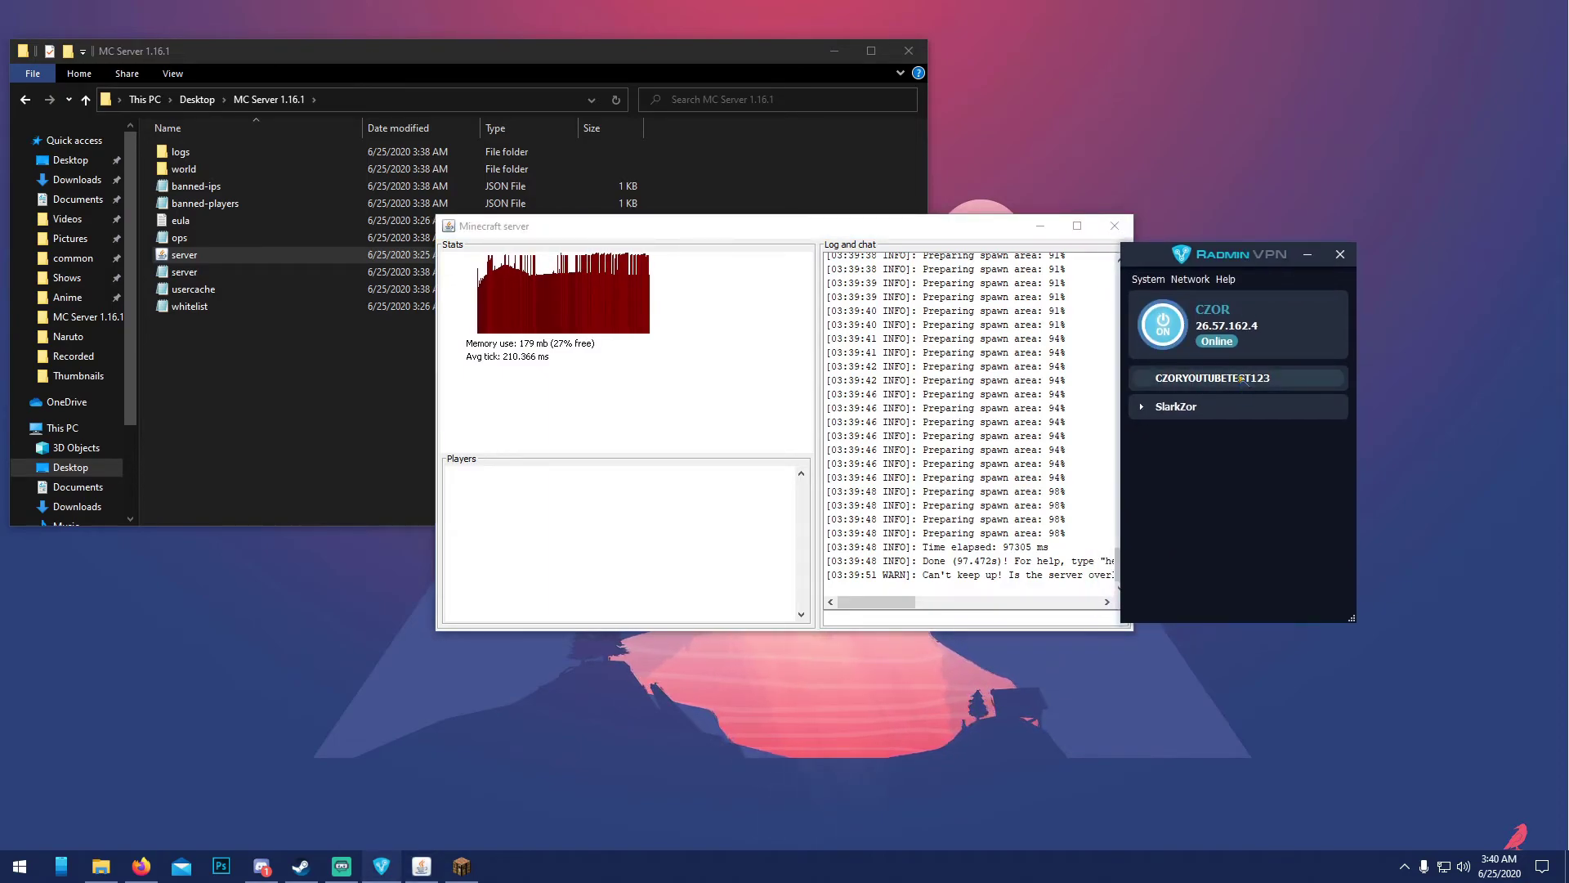
pyautogui.rightClick(1216, 316)
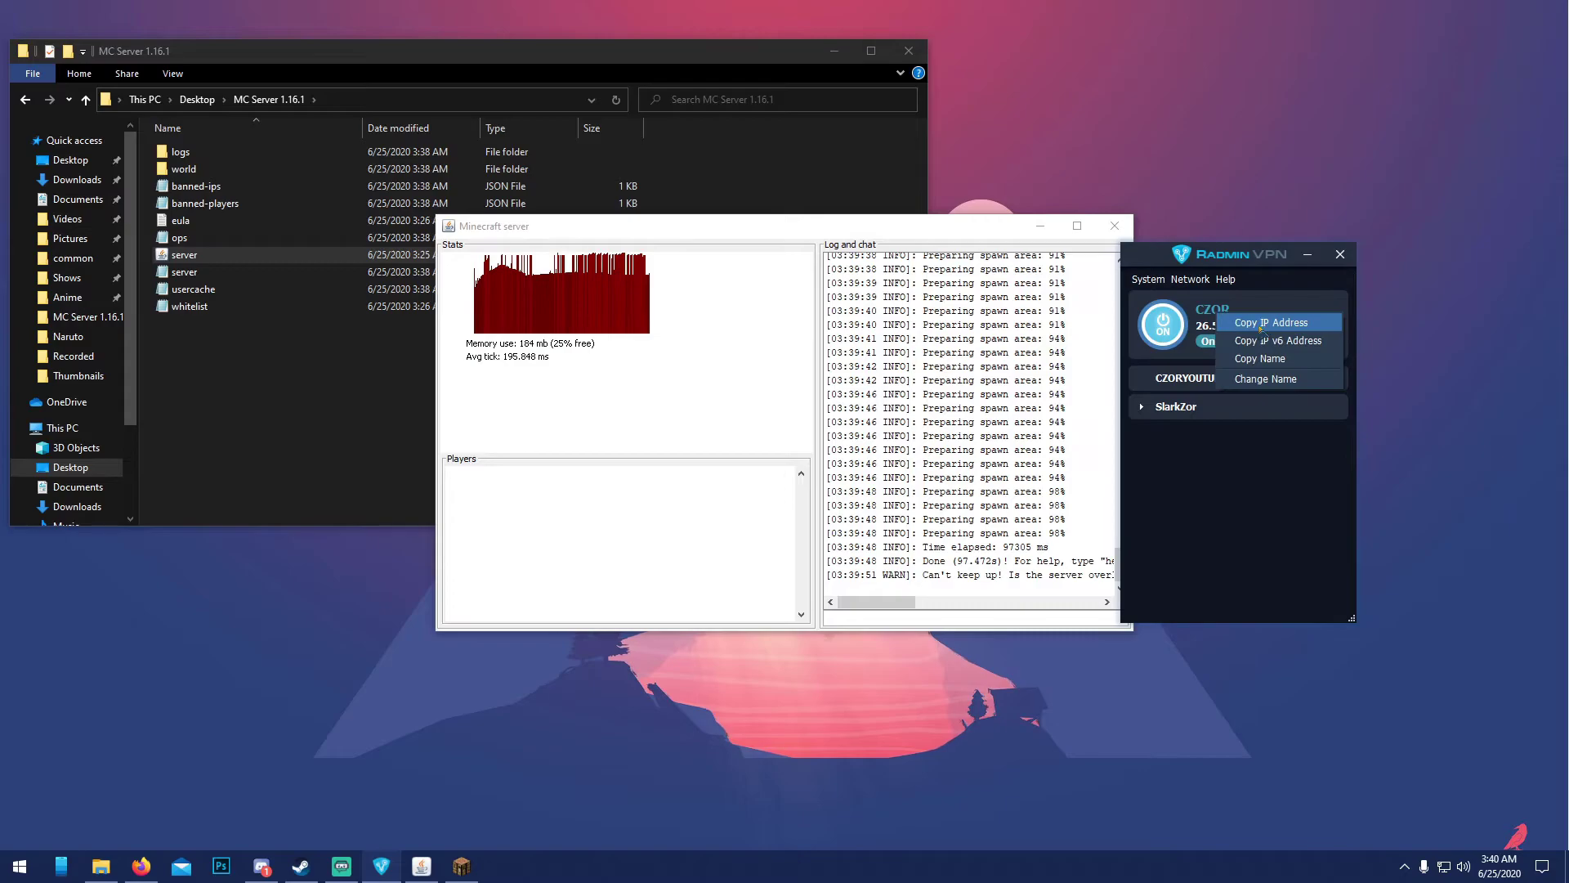
pyautogui.click(1266, 324)
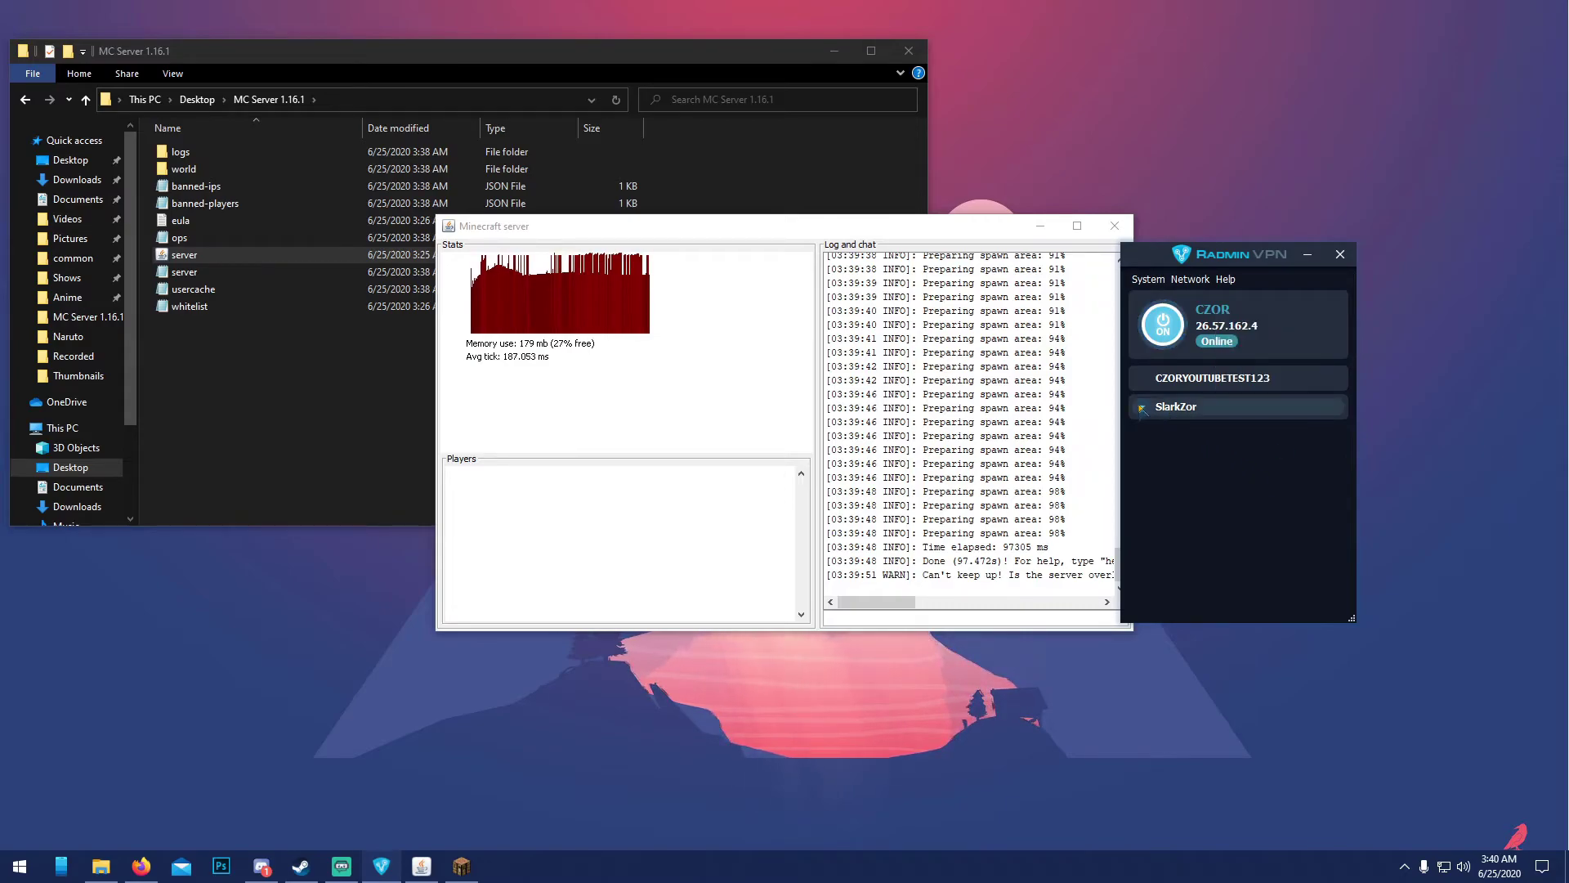
pyautogui.click(1211, 407)
pyautogui.rightClick(1212, 428)
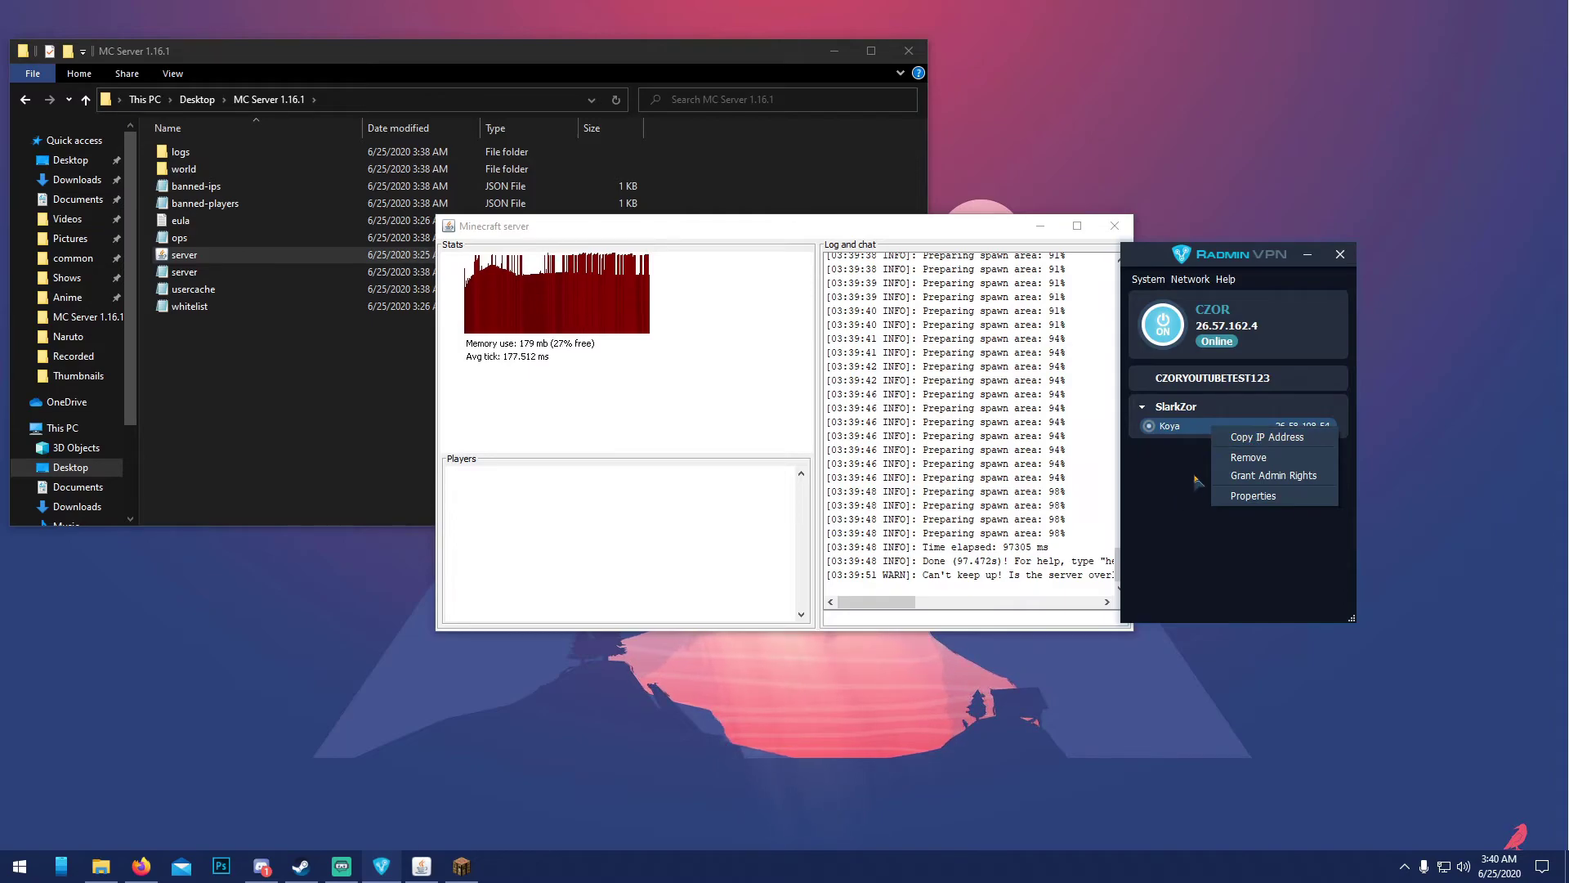
pyautogui.click(1259, 438)
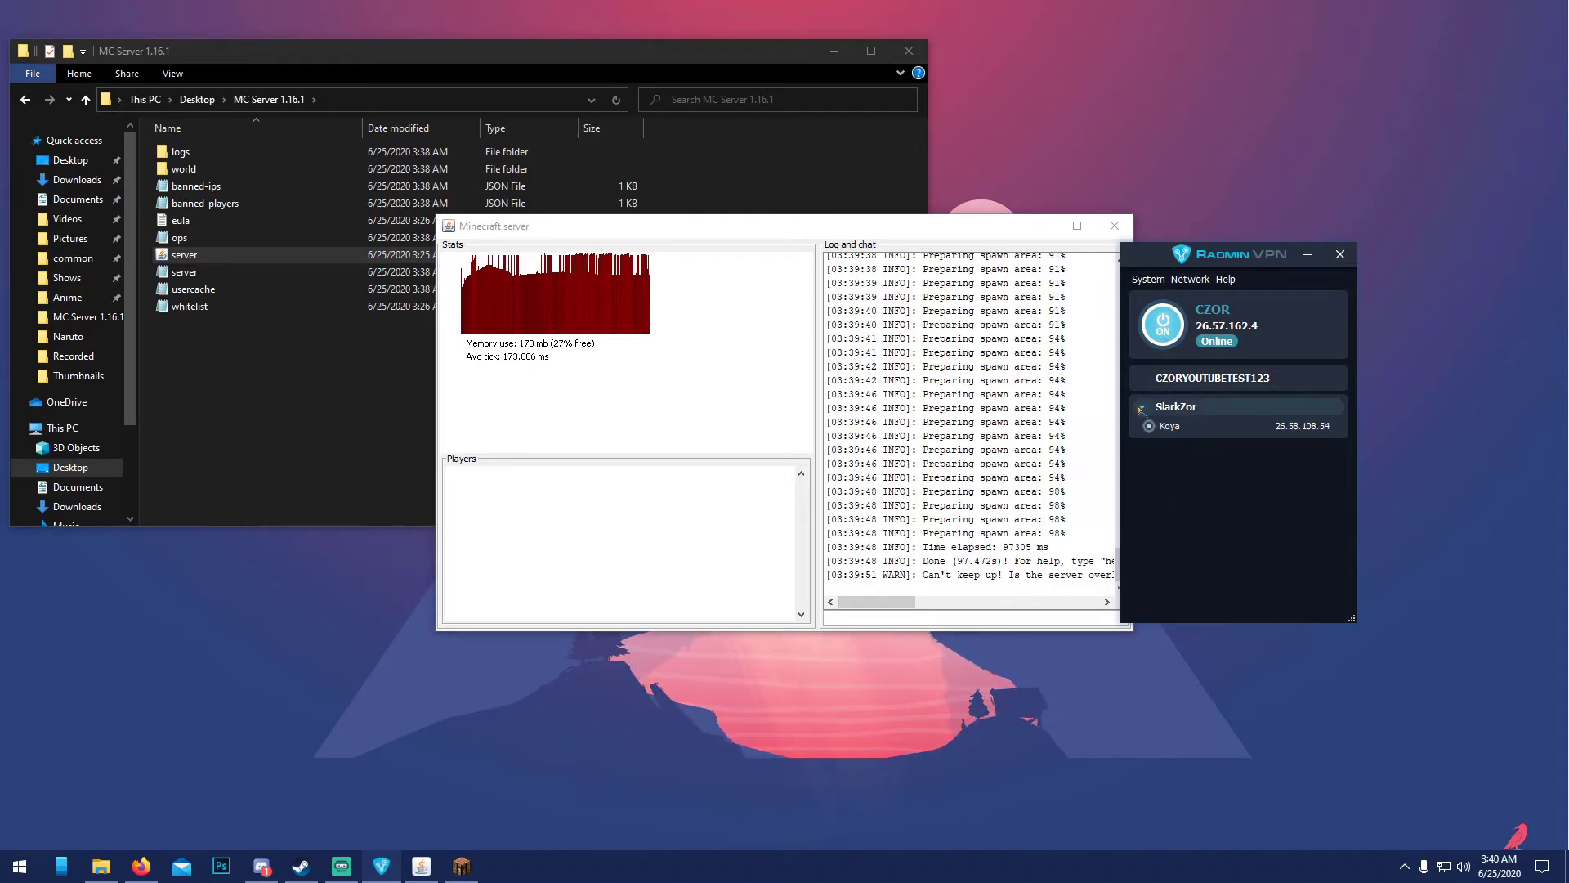
pyautogui.click(1185, 406)
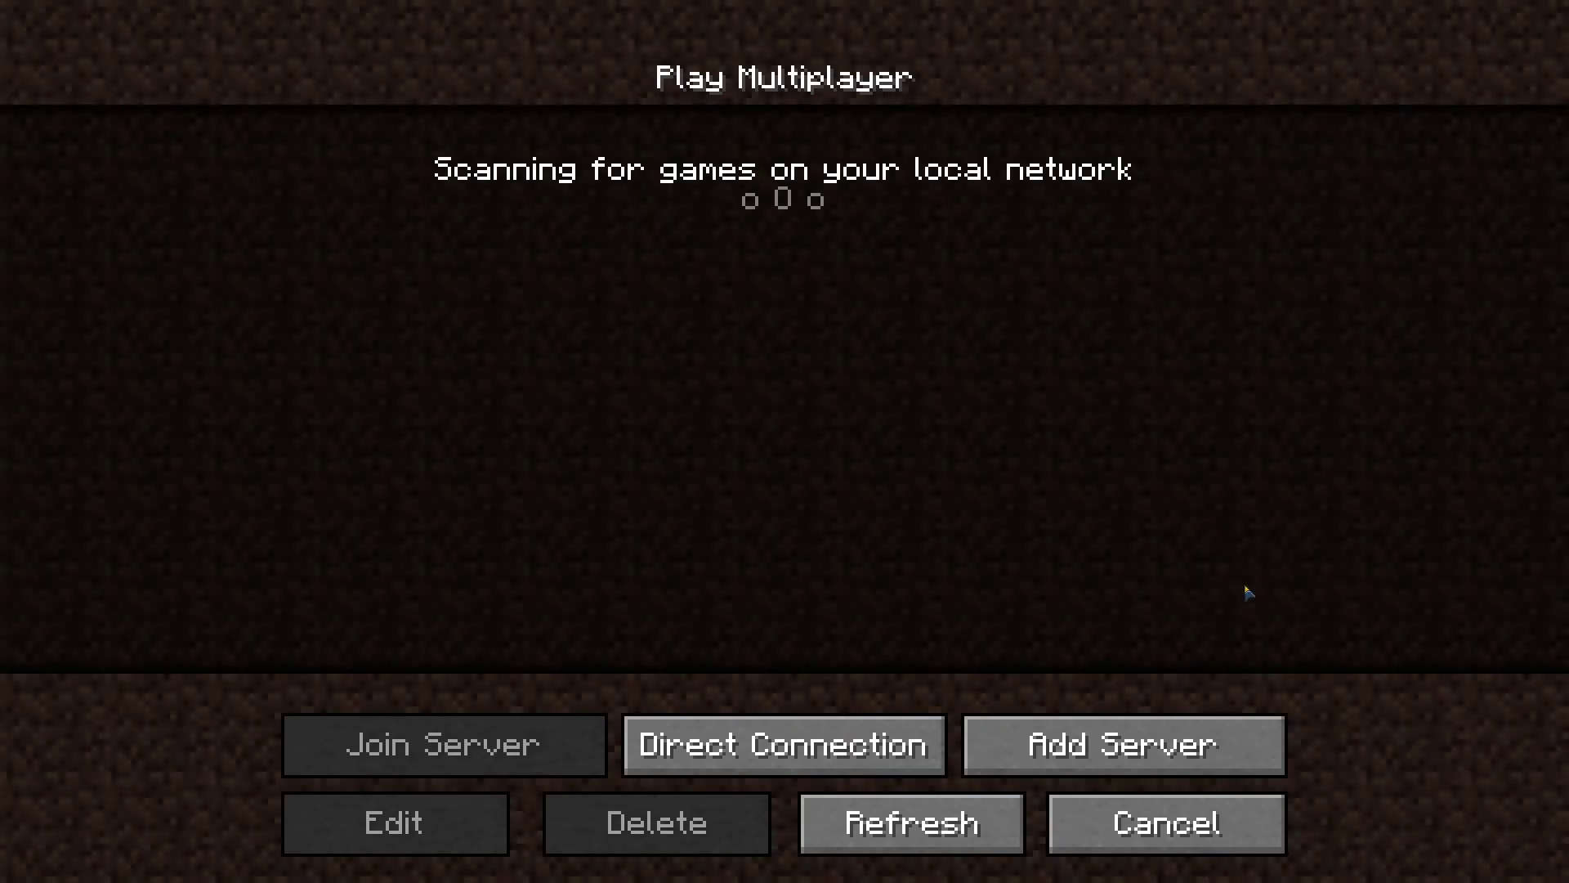
# Step: Add a server with the pasted address 26.57.162.4 and join the Minecraft Server entry
pyautogui.click(1084, 742)
pyautogui.click(696, 407)
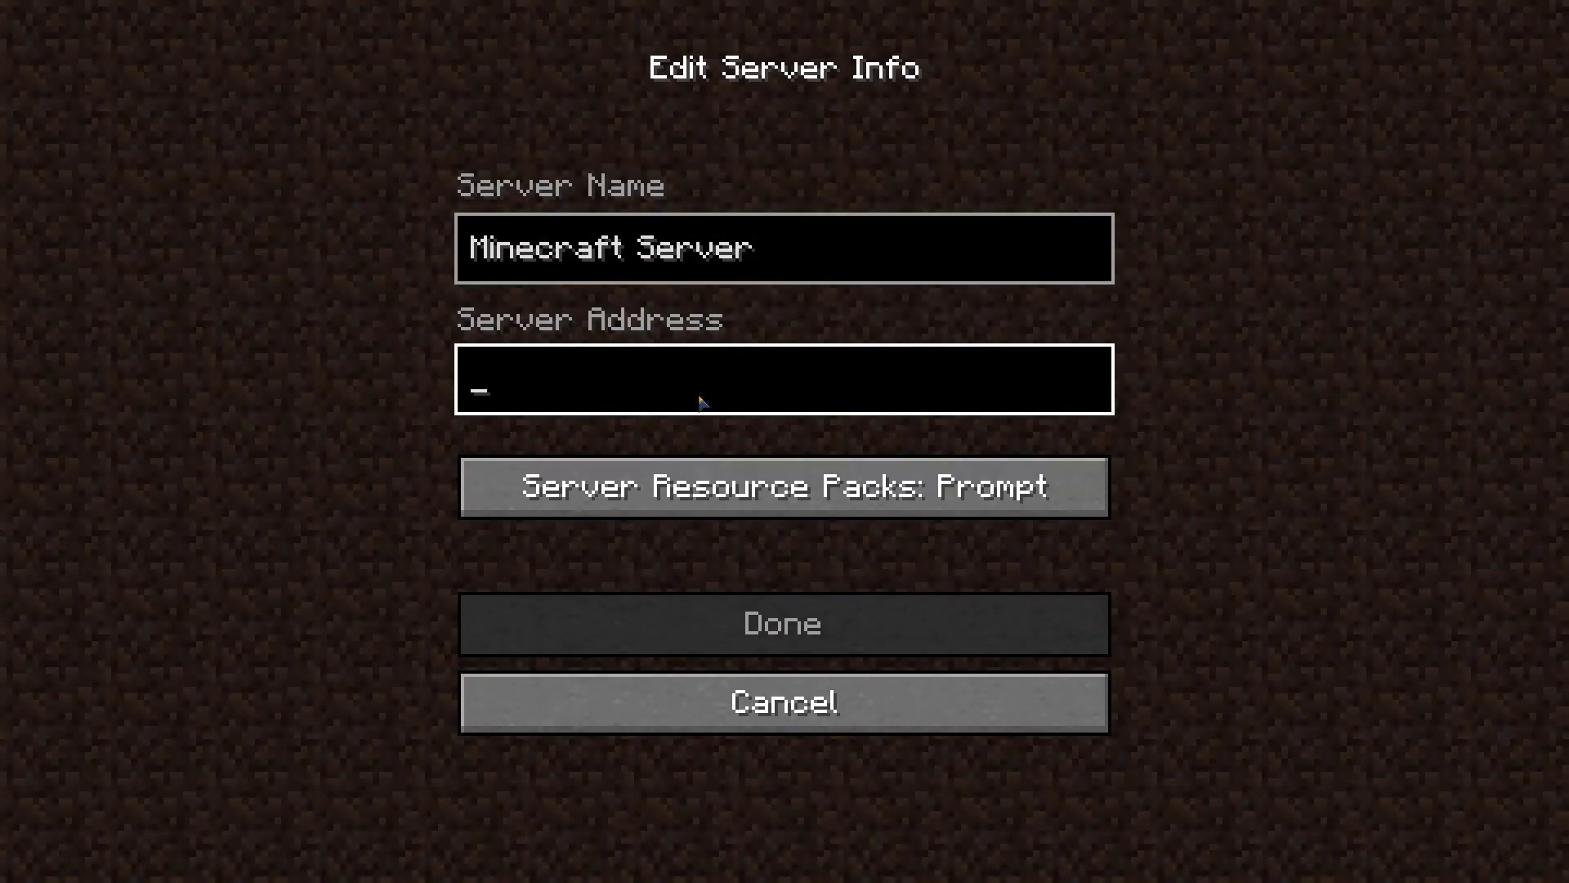
pyautogui.hotkey('ctrl', 'v')
pyautogui.click(824, 626)
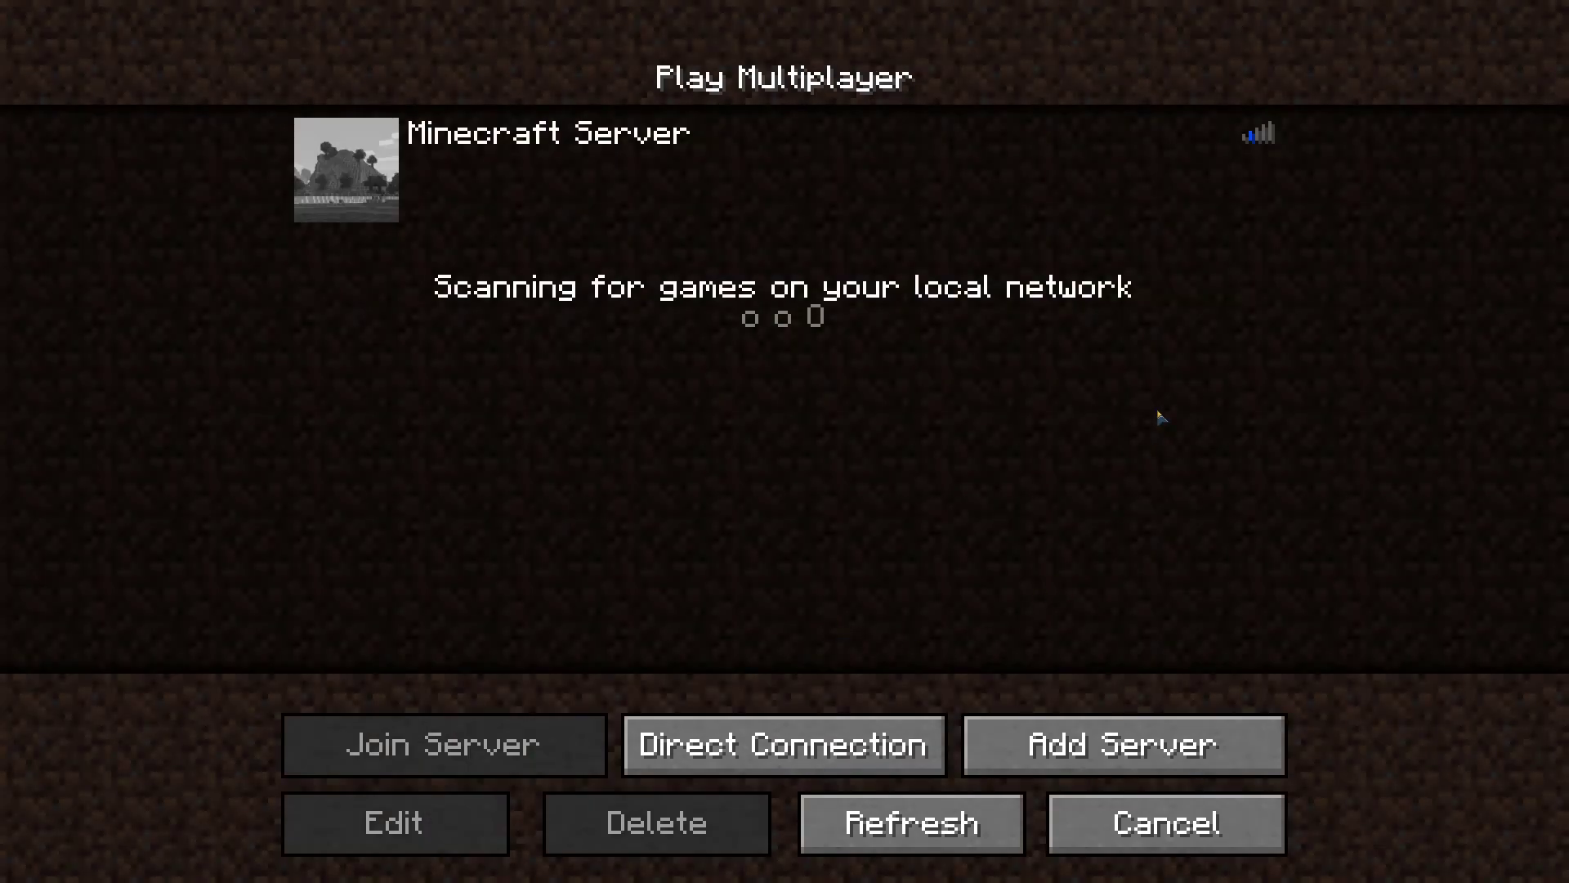
pyautogui.moveTo(1260, 145)
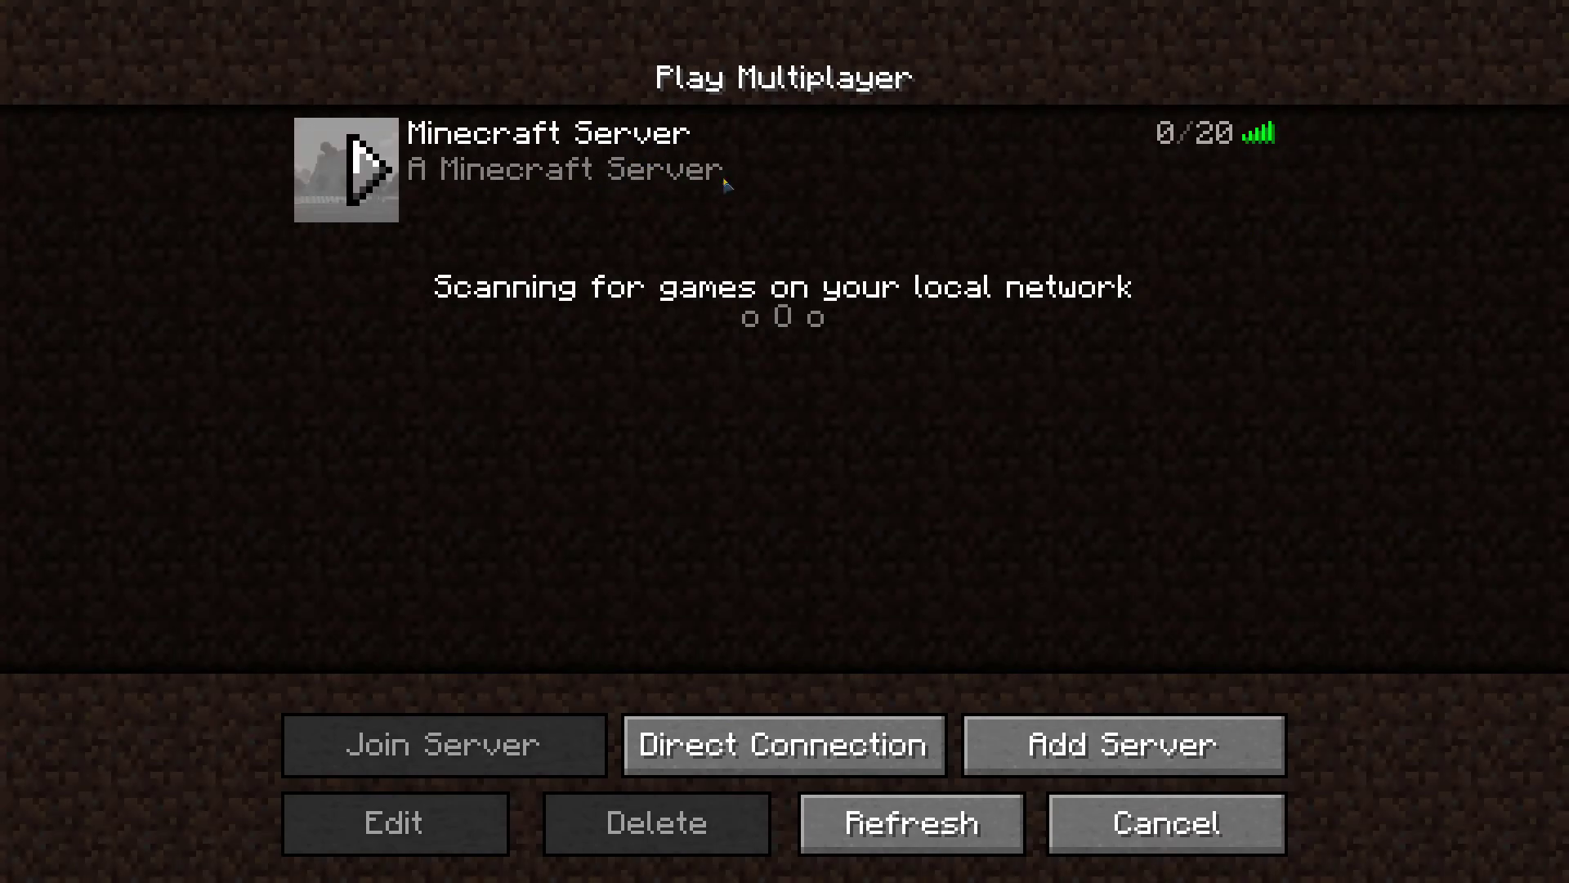
pyautogui.click(371, 168)
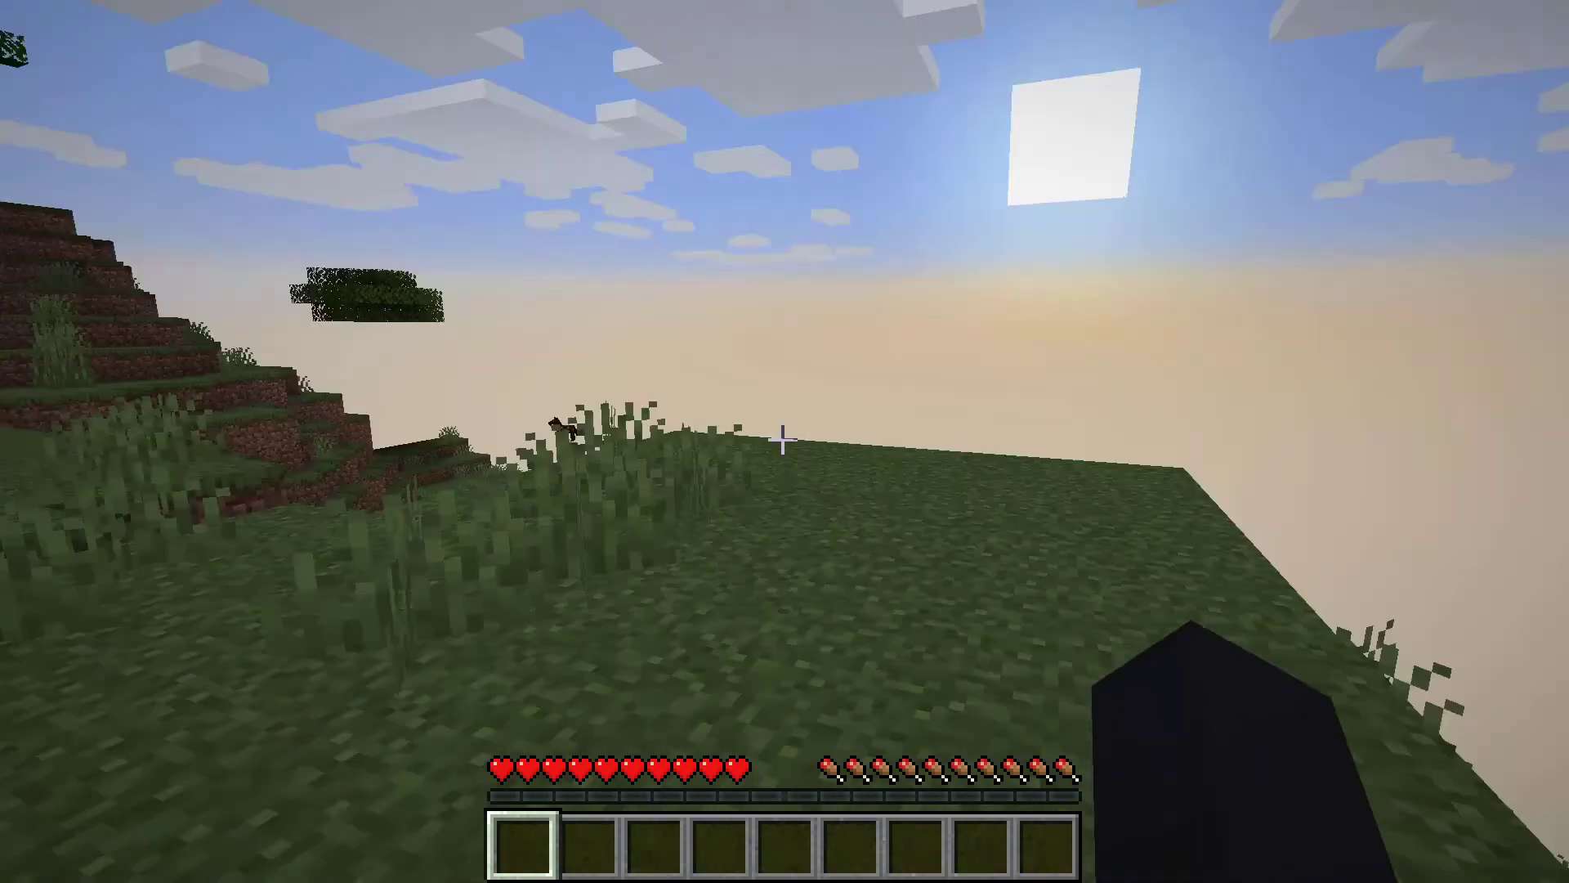
# Step: Toggle the F5 camera view, walk into the ravine, and return to the title screen after dying
pyautogui.press('F5')
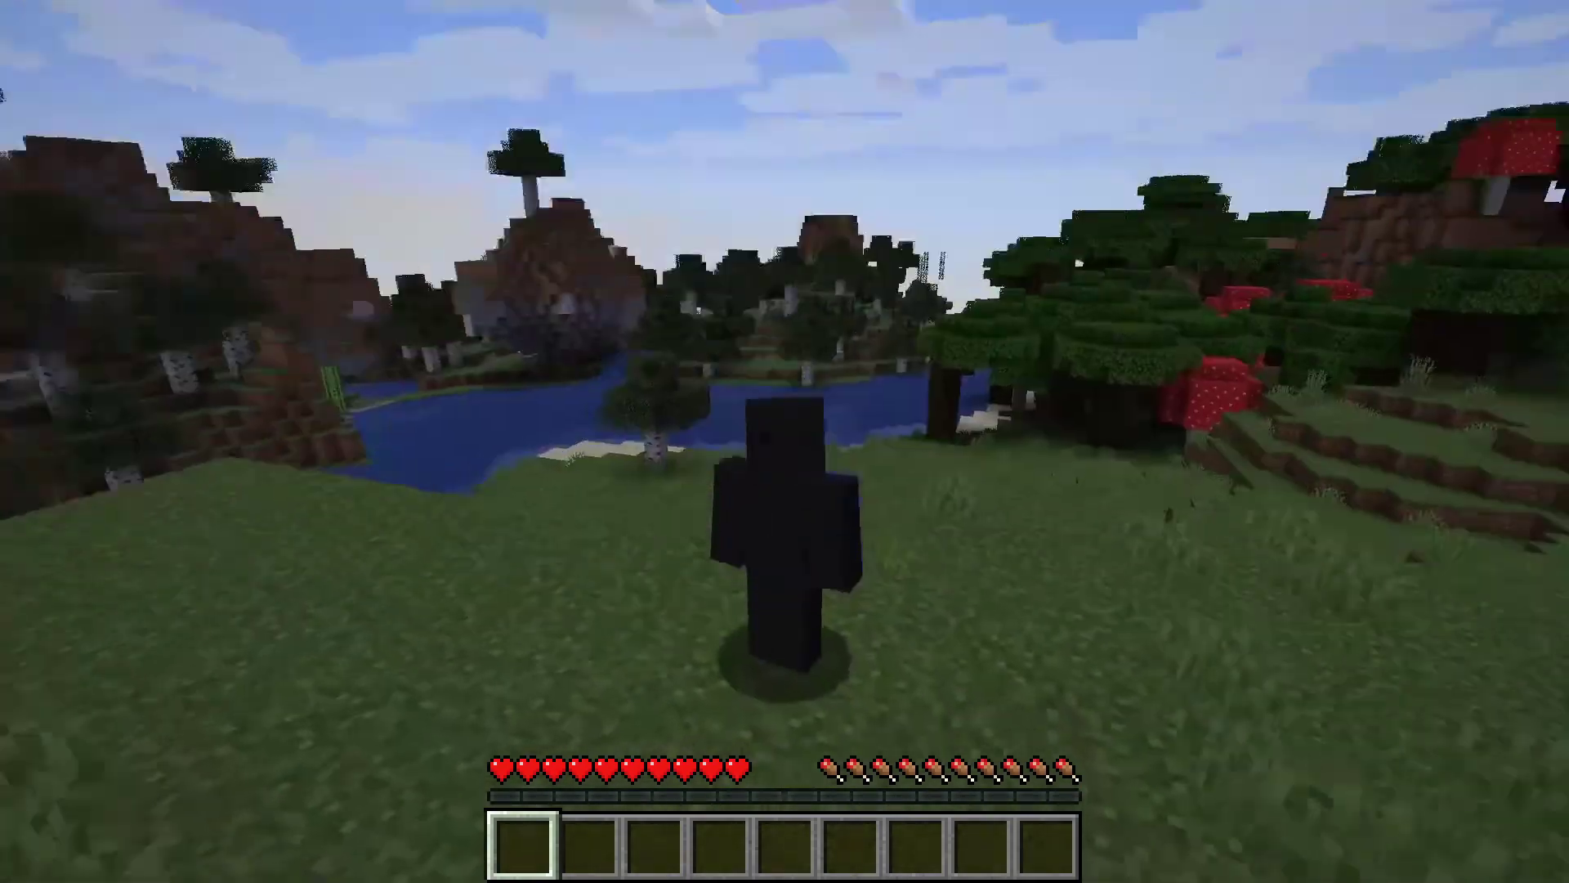
pyautogui.press('F5')
pyautogui.press('F5')
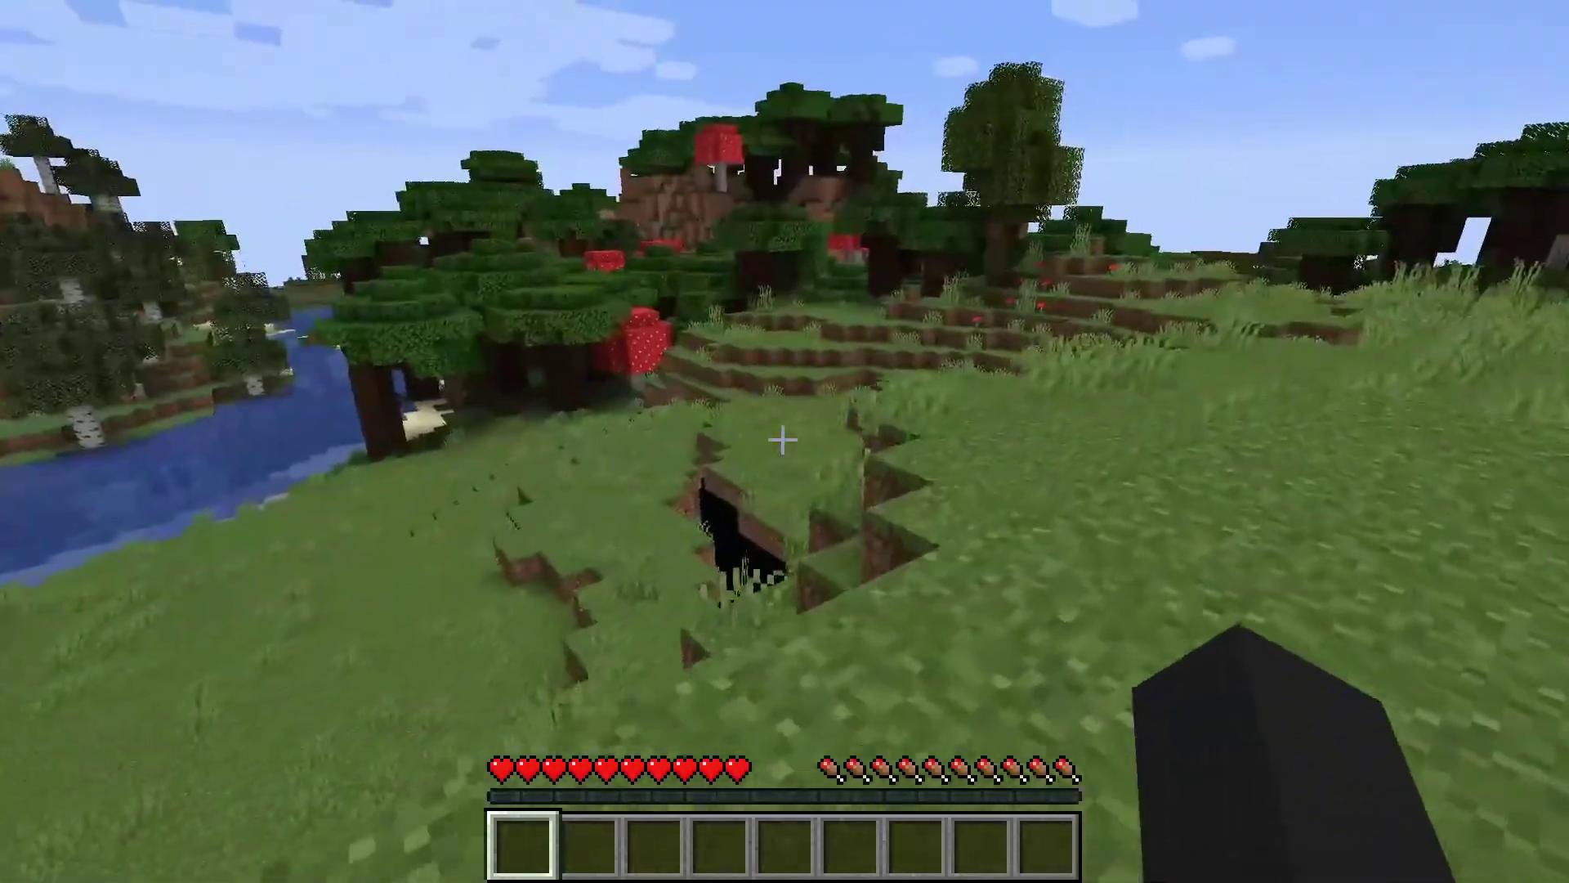
pyautogui.press('w')
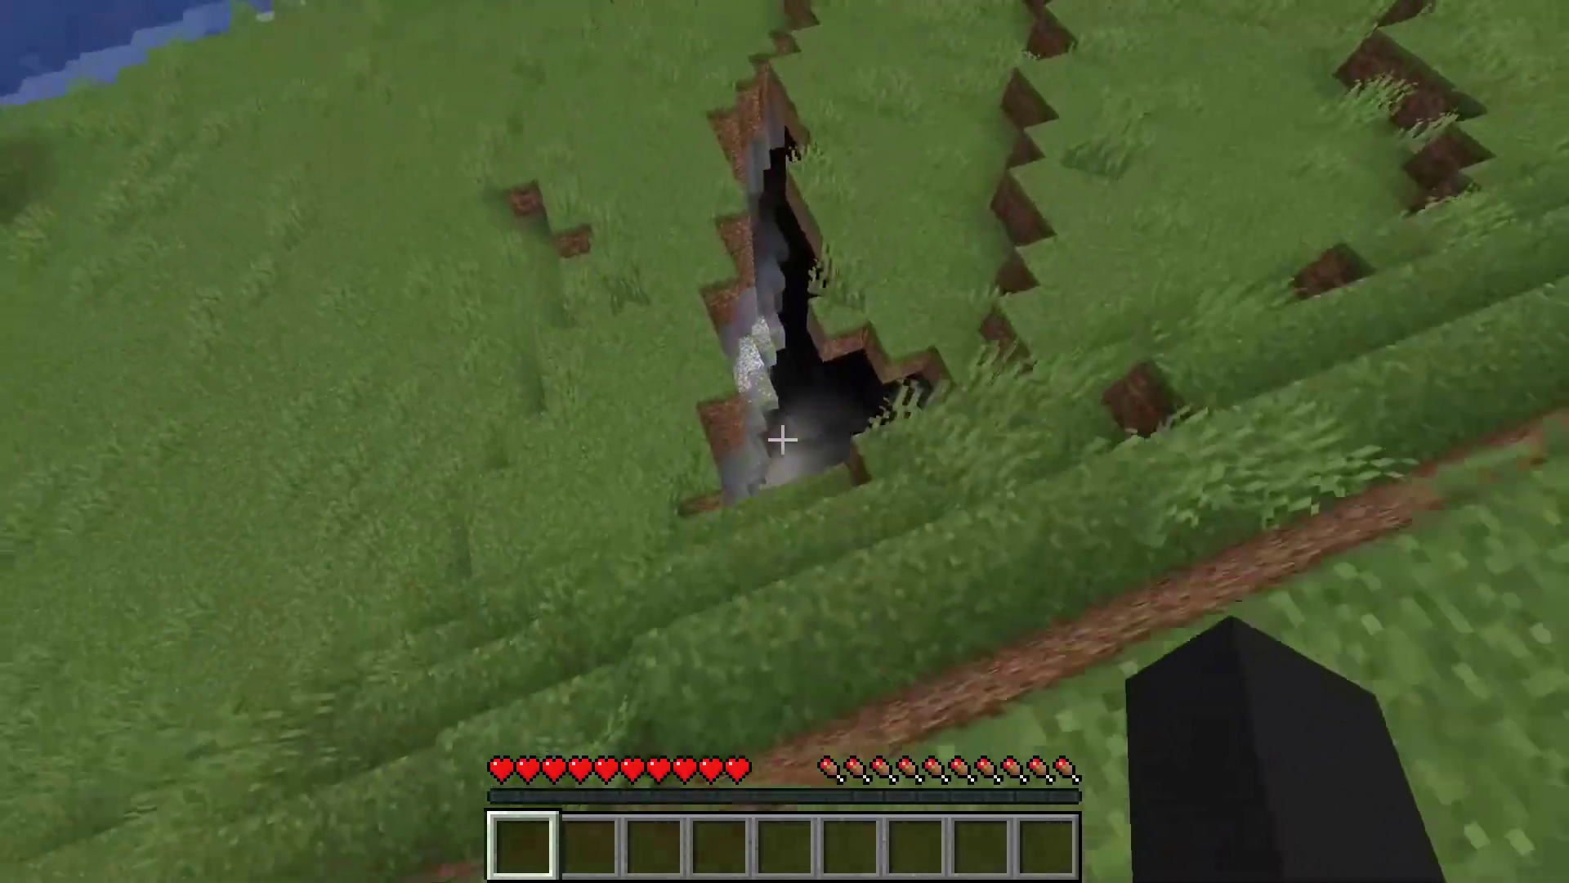
pyautogui.press('w')
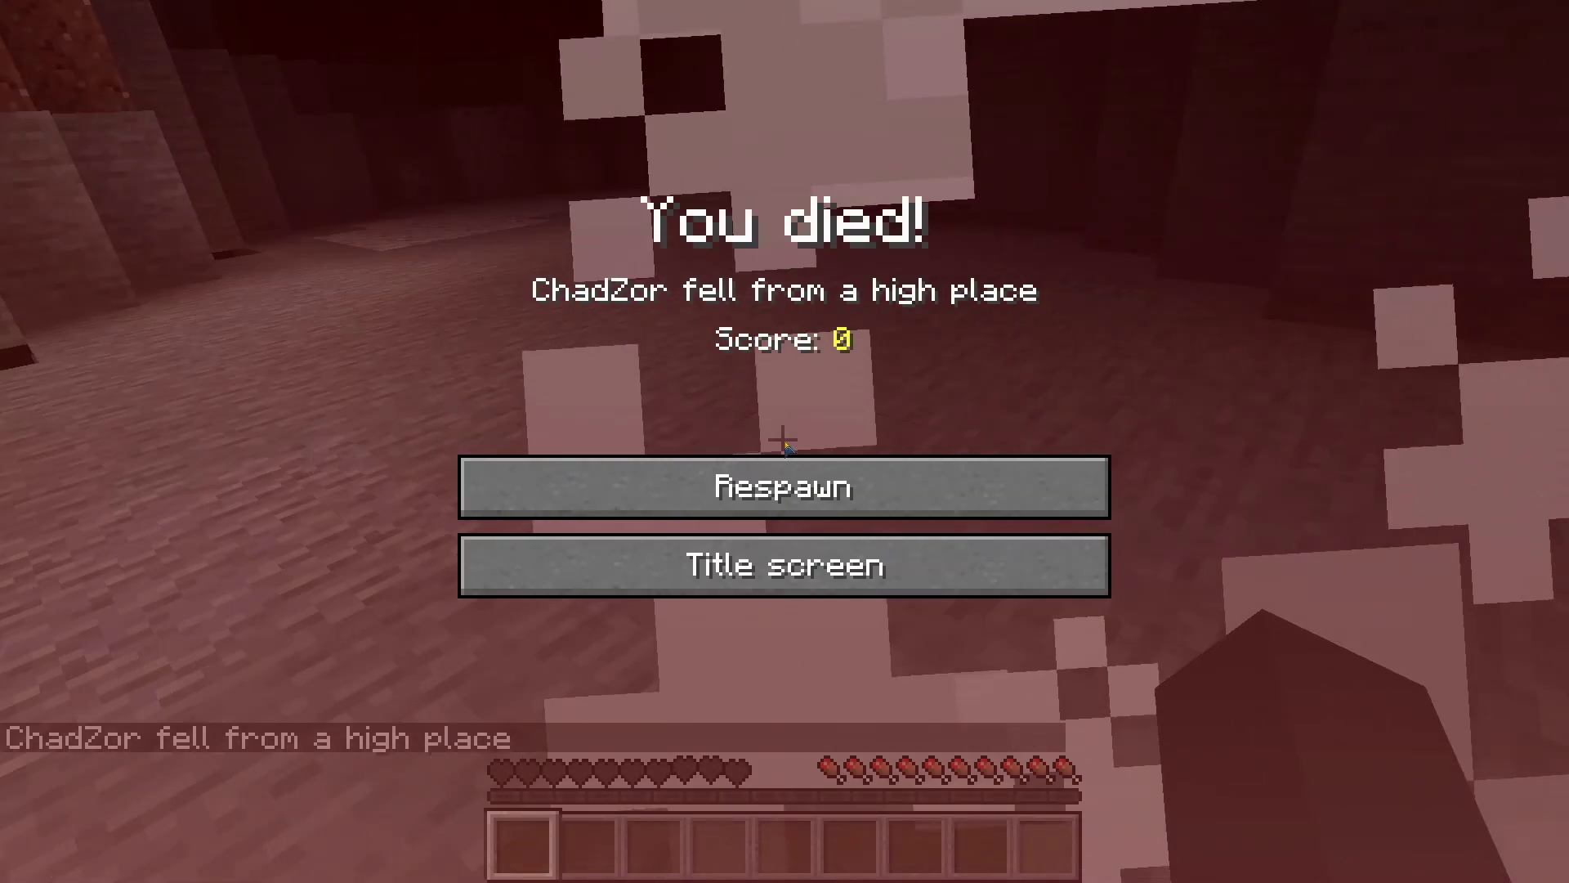
pyautogui.click(797, 568)
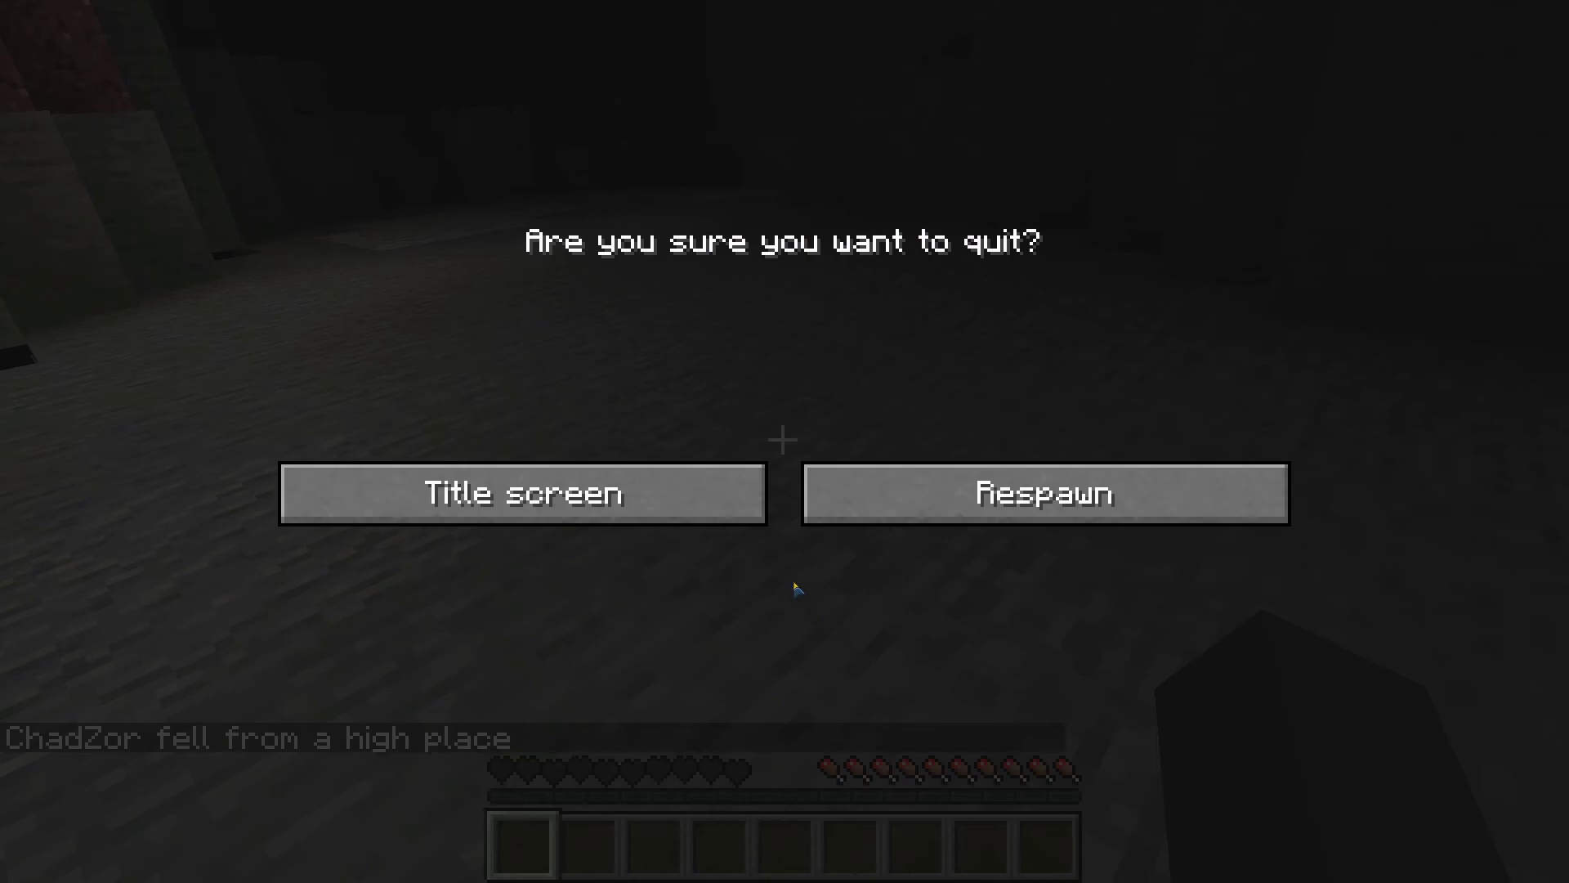
pyautogui.click(581, 493)
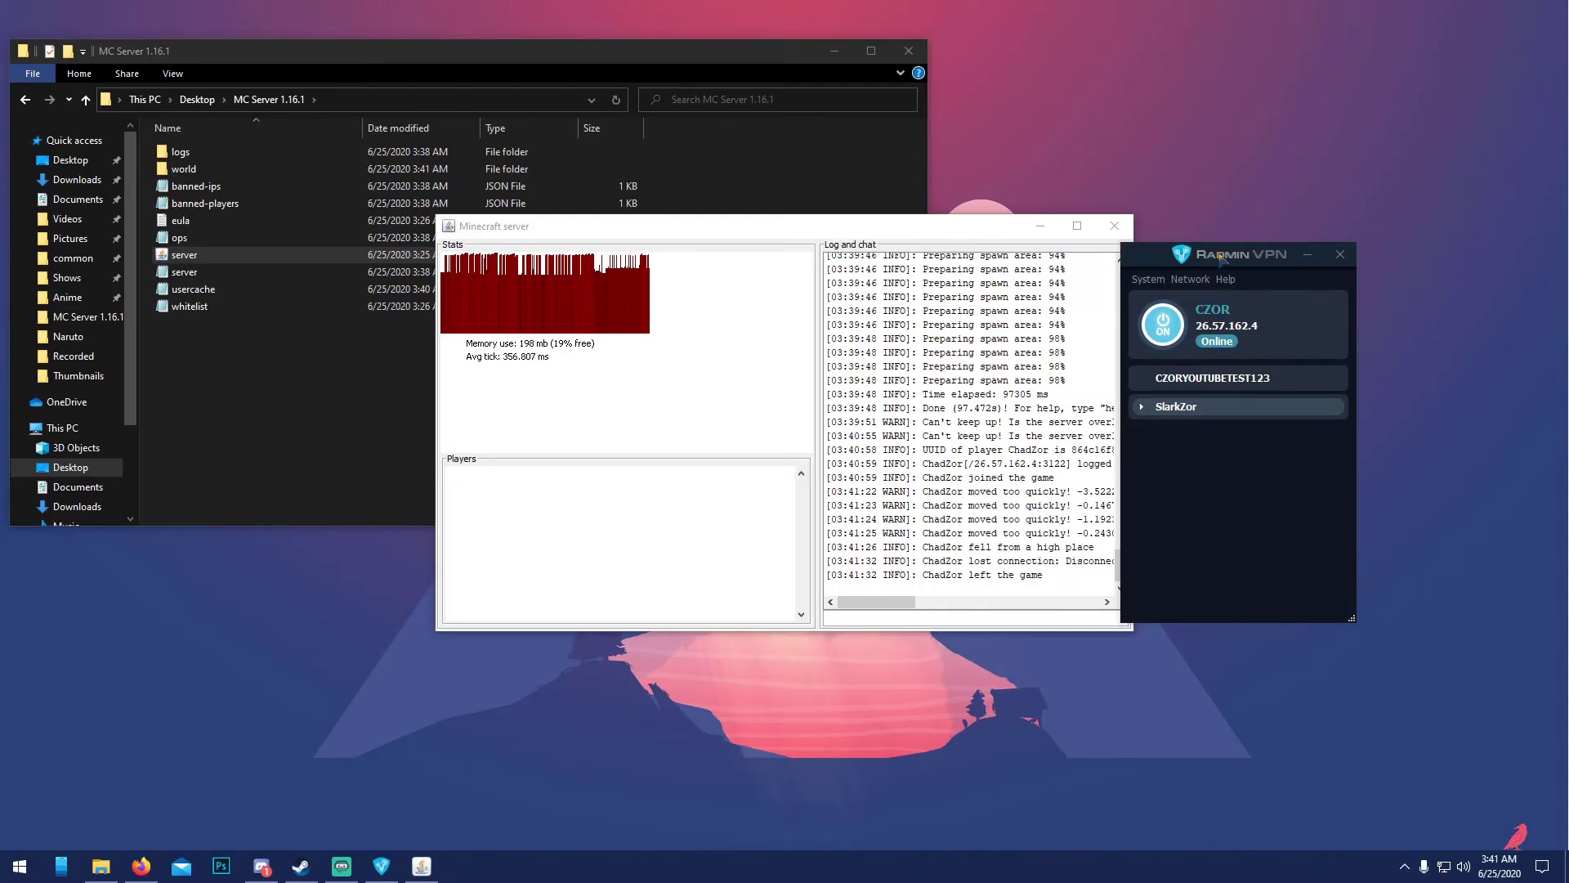
# Step: Reopen server.properties, highlight the online-mode=true line, and close Notepad
pyautogui.click(1238, 242)
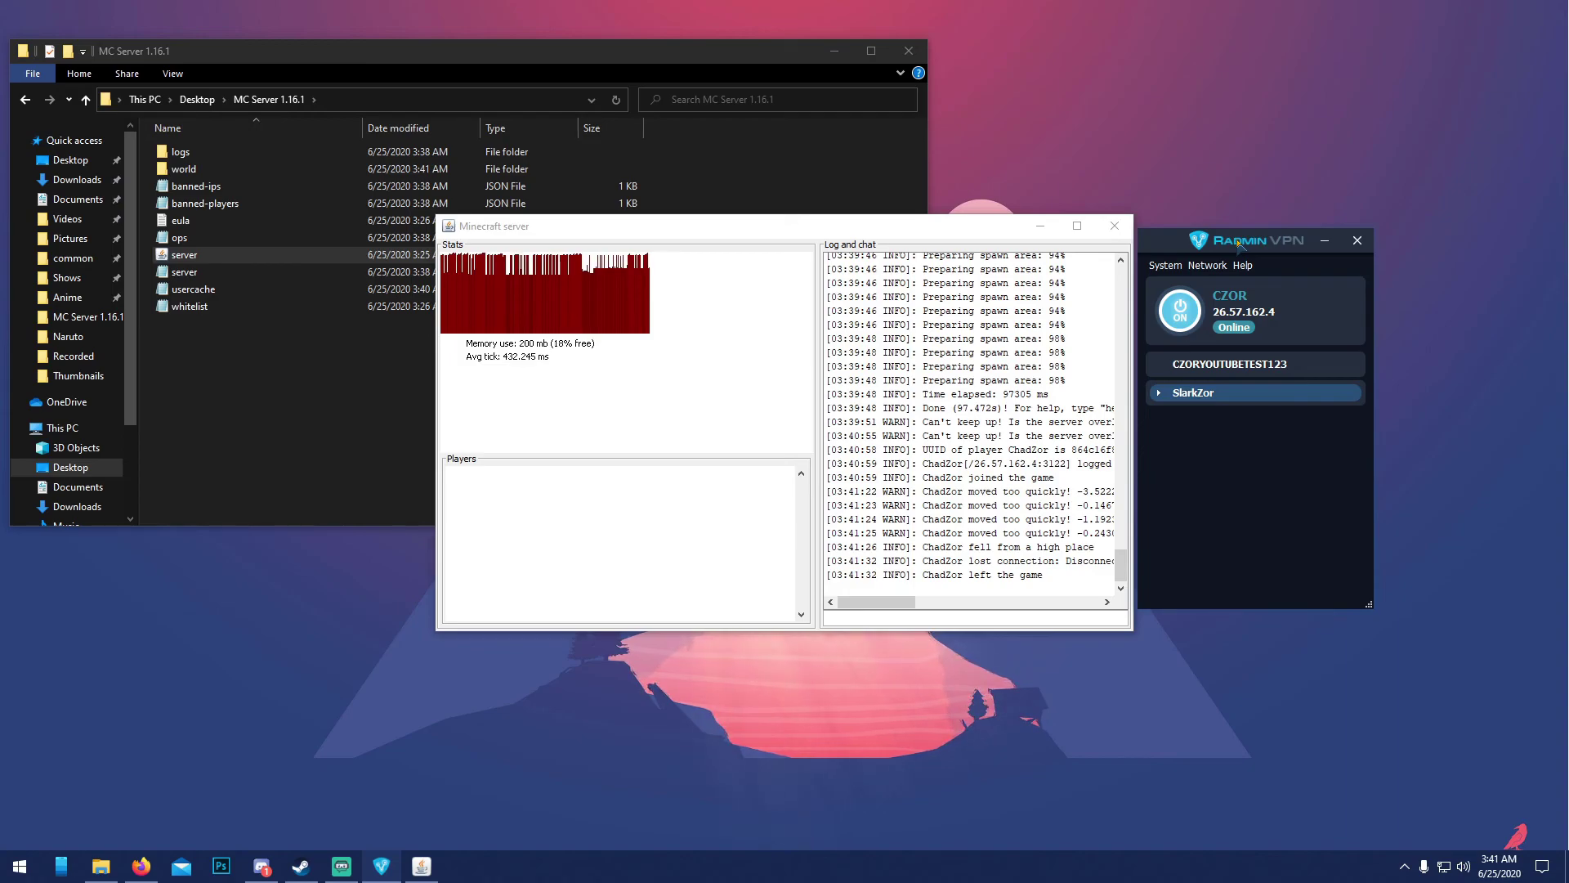
pyautogui.doubleClick(325, 254)
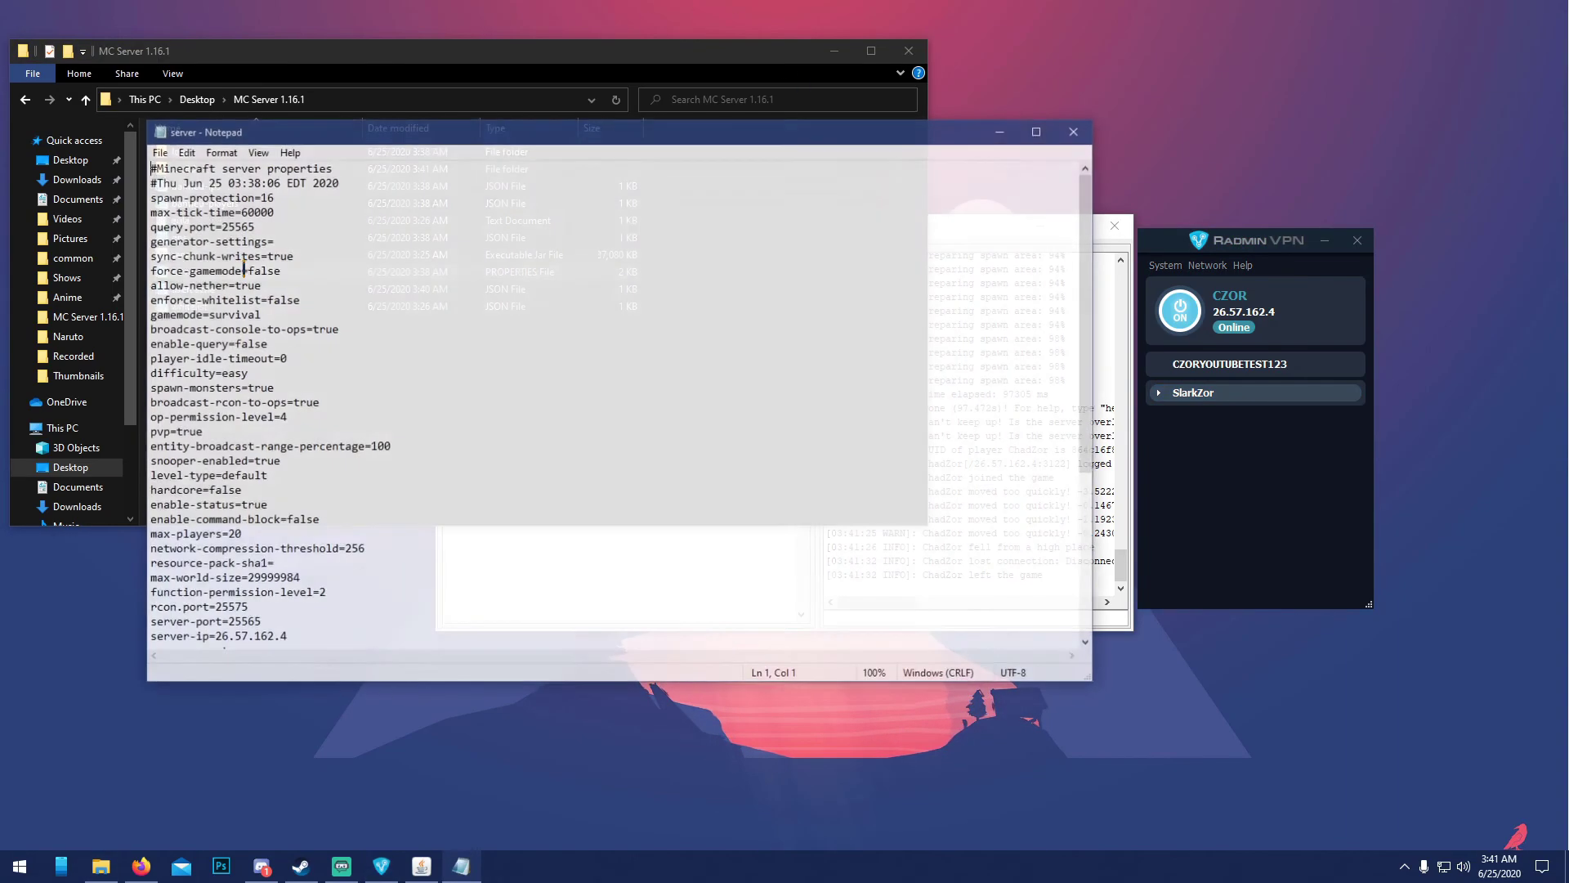
pyautogui.scroll(-5, 226, 543)
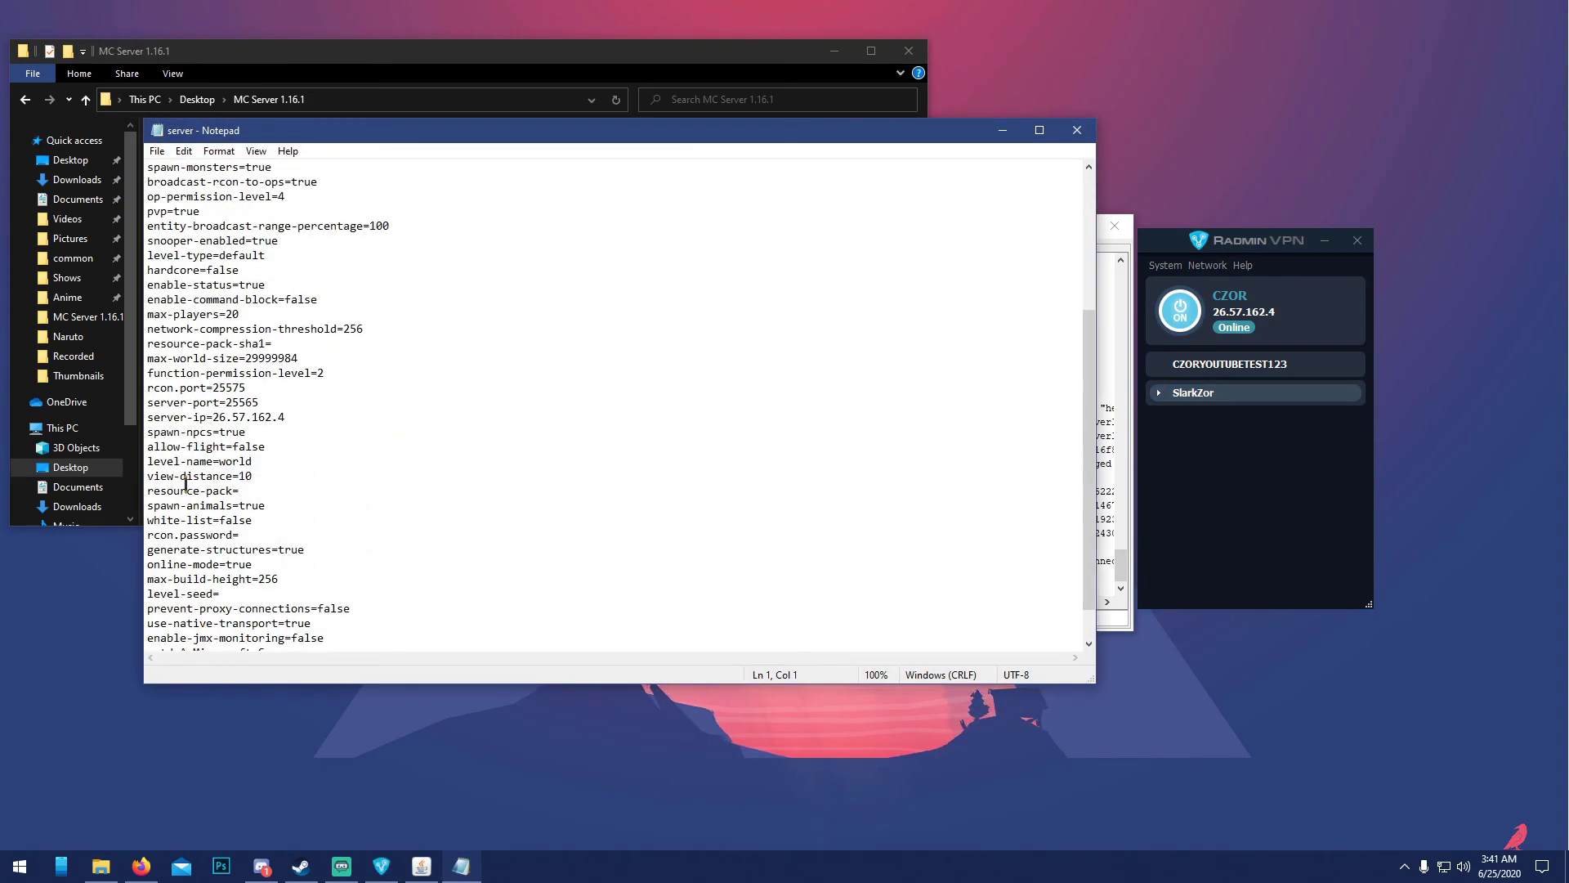
pyautogui.scroll(-1, 195, 380)
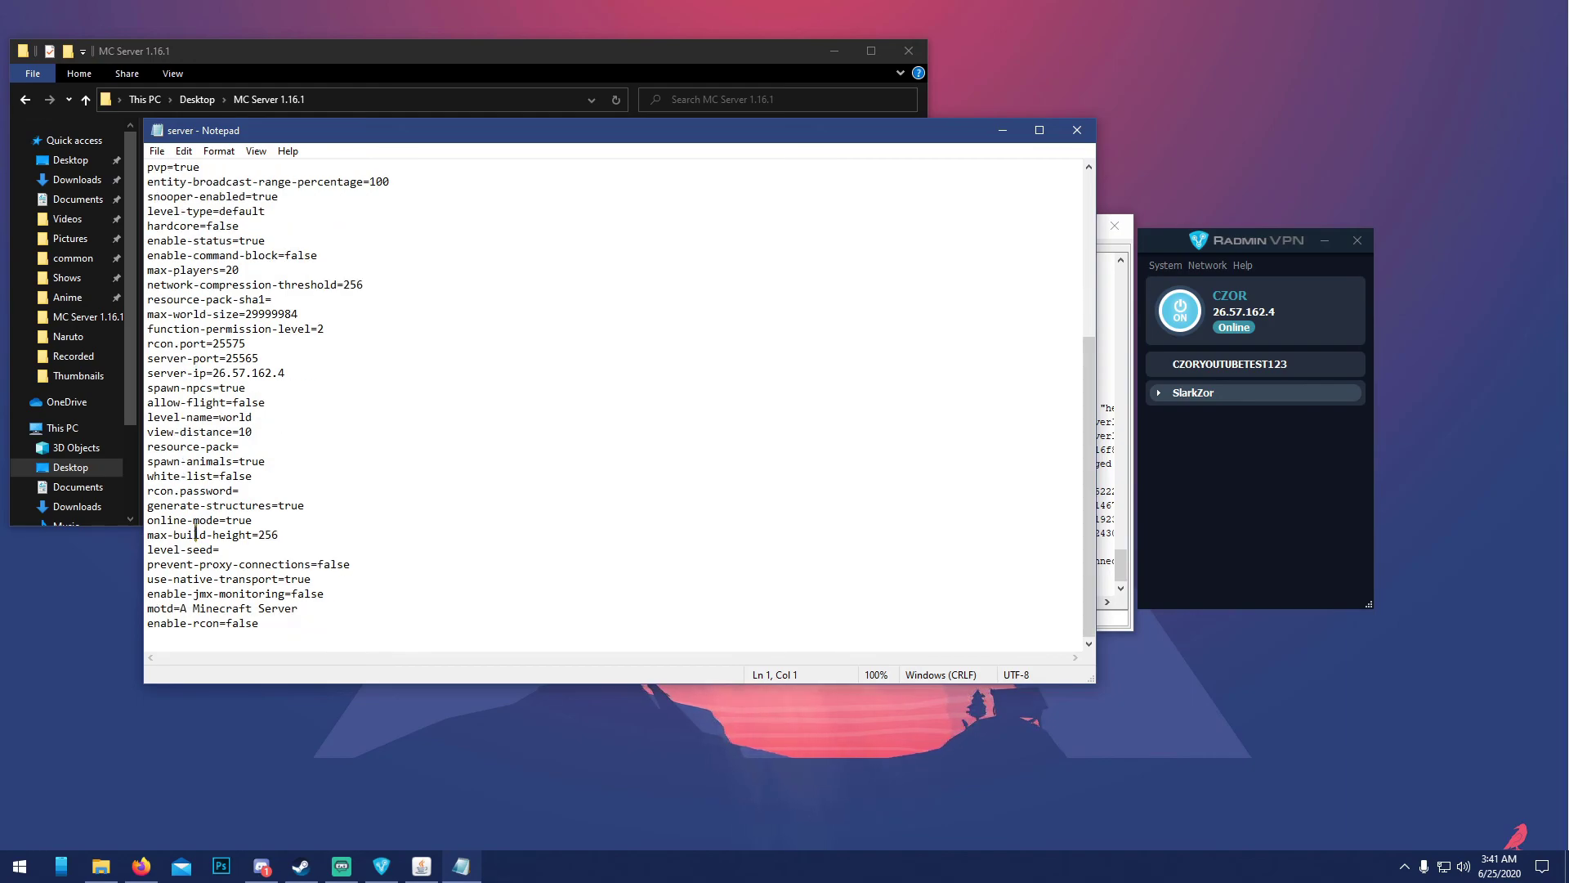
pyautogui.moveTo(252, 520); pyautogui.dragTo(142, 521)
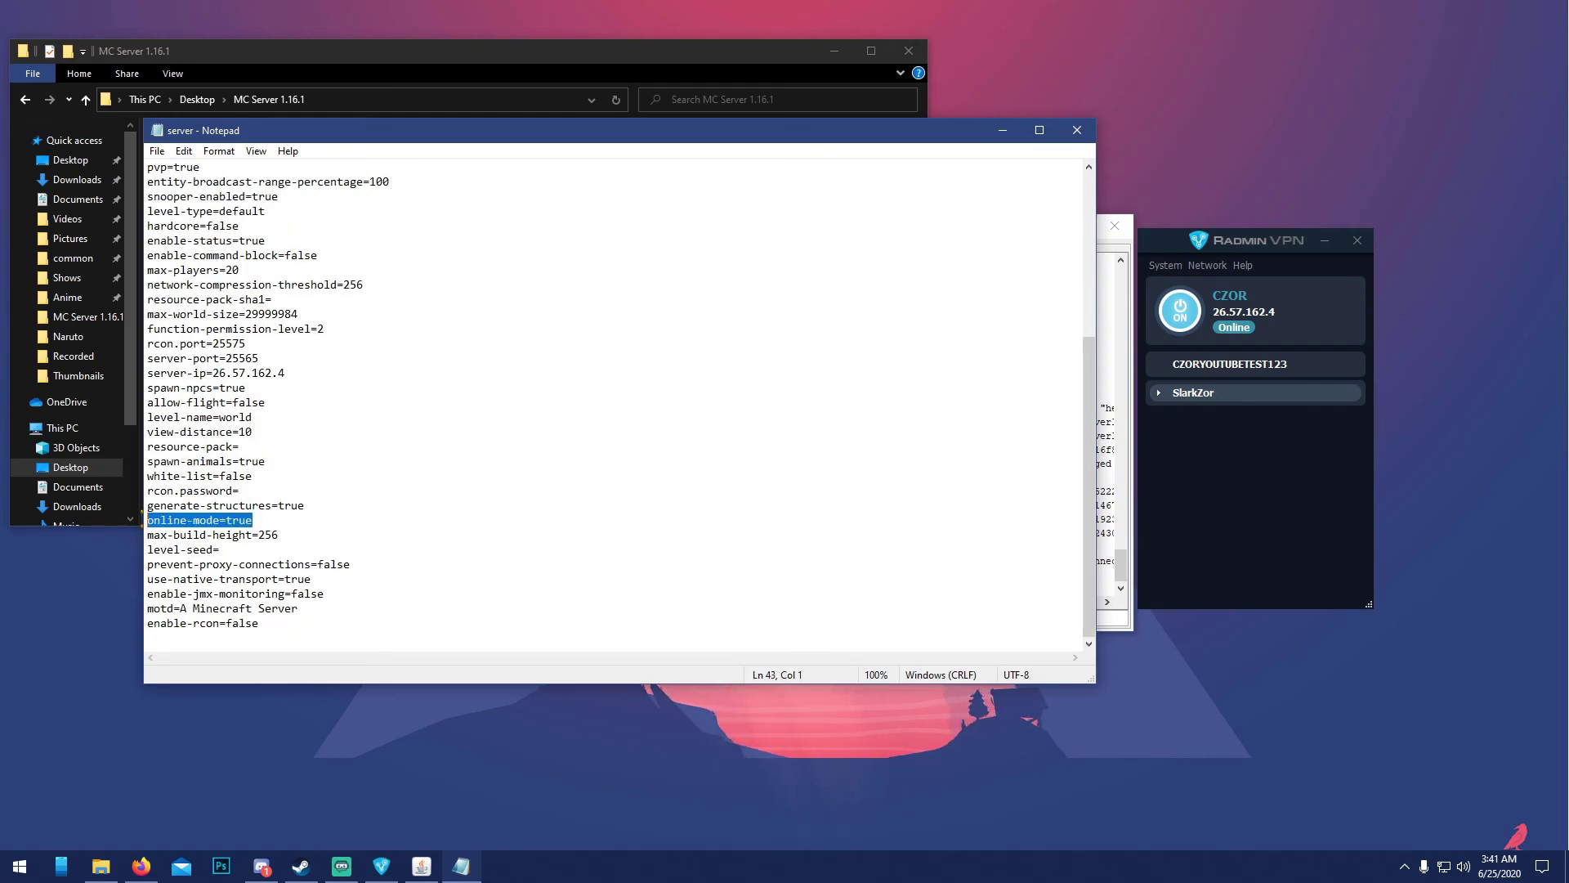
pyautogui.click(1079, 129)
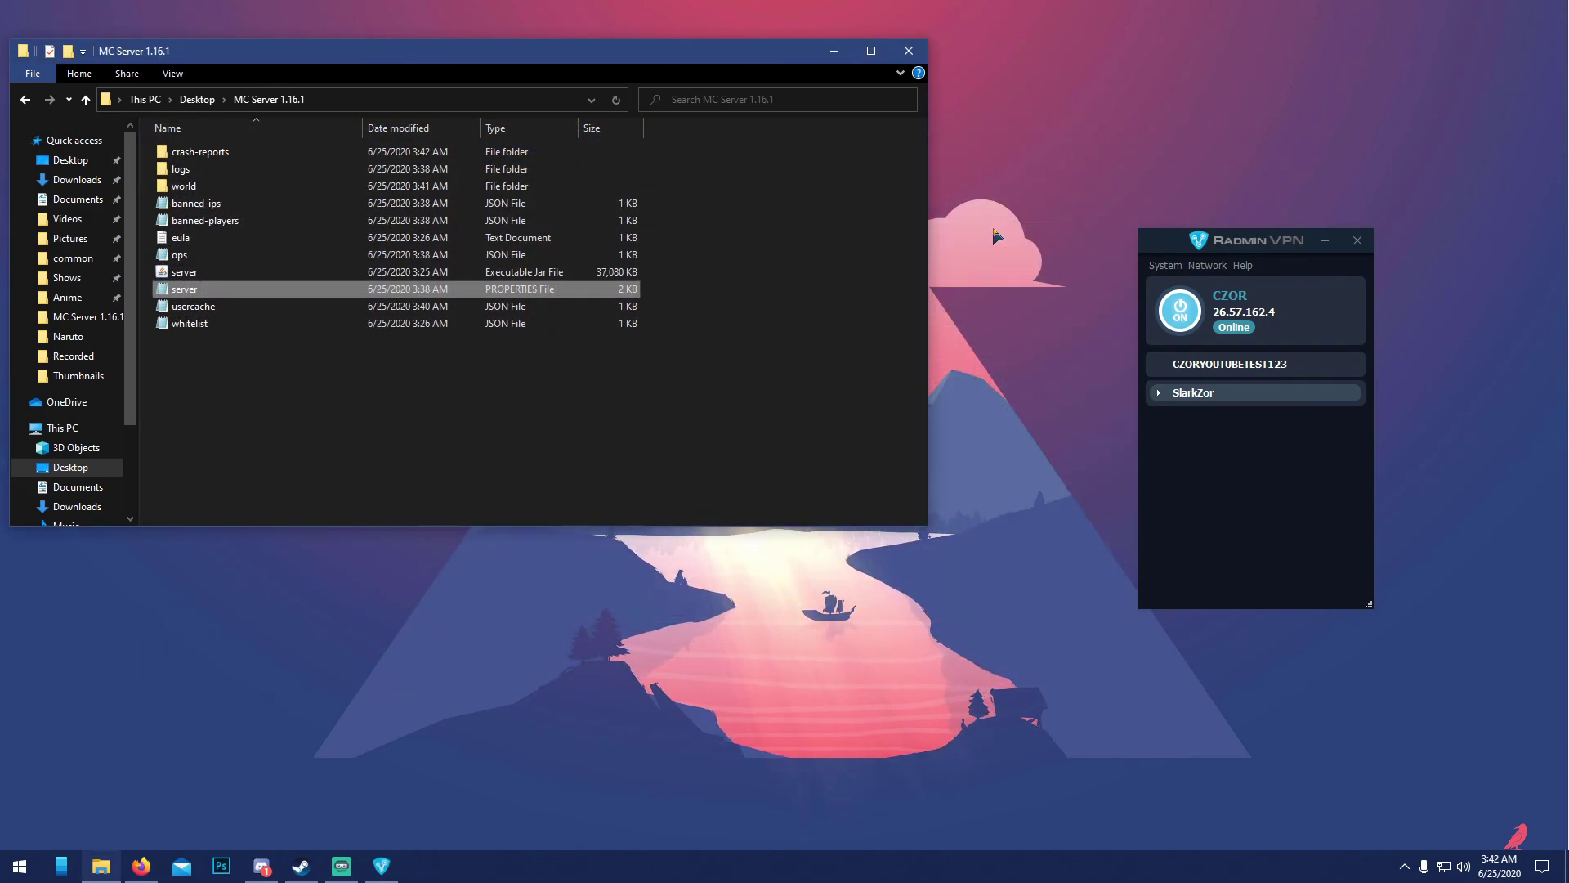
pyautogui.moveTo(476, 46); pyautogui.dragTo(493, 52)
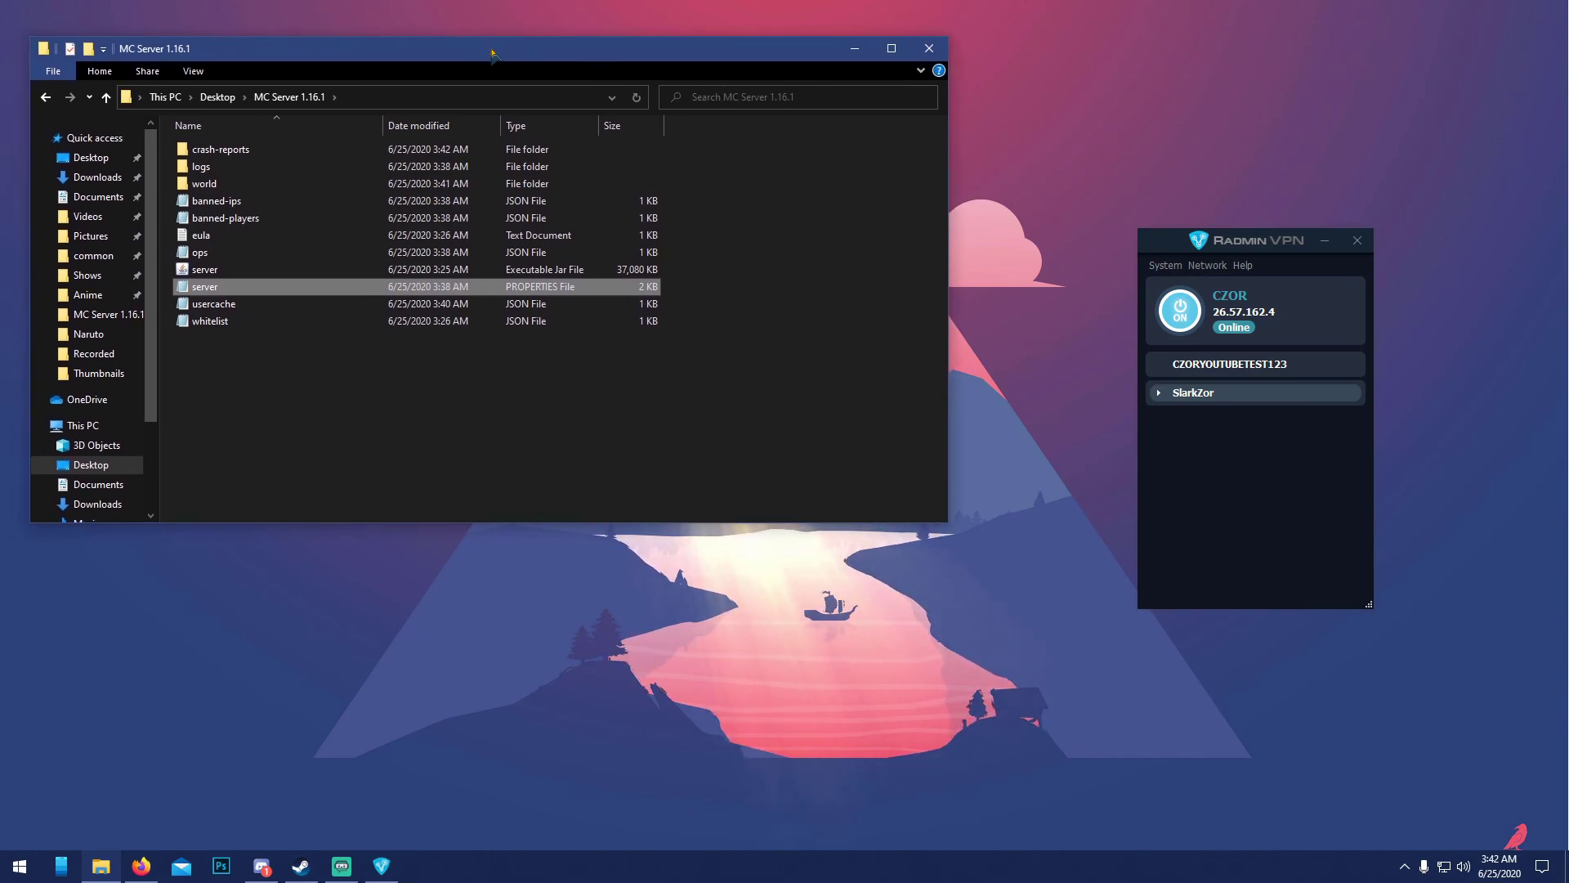